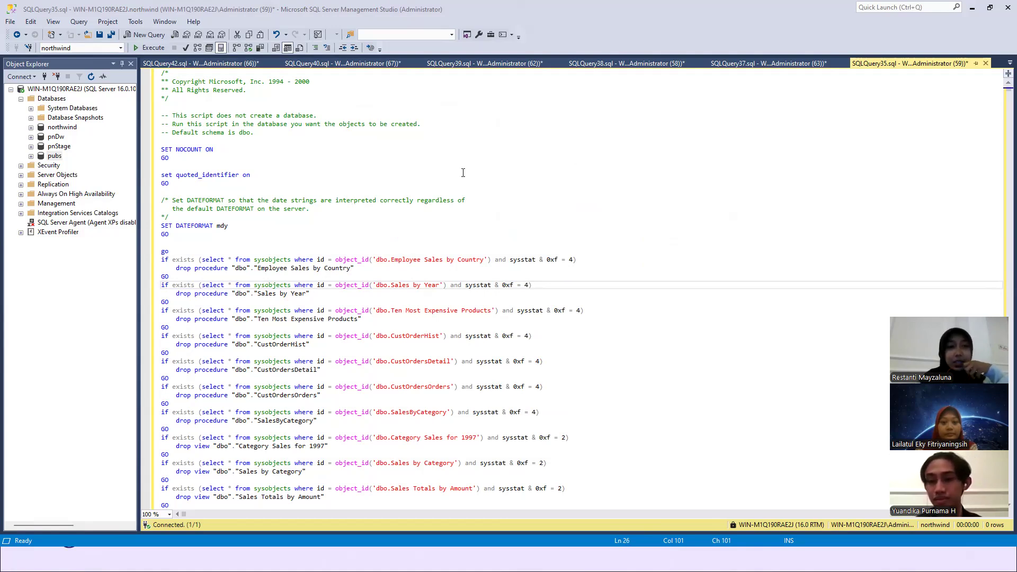
- Look over the northwind script, then open the pubs script SQLQuery42.sql and review its contents back from the end
{"action": "scroll", "coordinate": [391, 140], "scroll_direction": "down", "scroll_amount": 1}
{"action": "scroll", "coordinate": [392, 140], "scroll_direction": "up", "scroll_amount": 1}
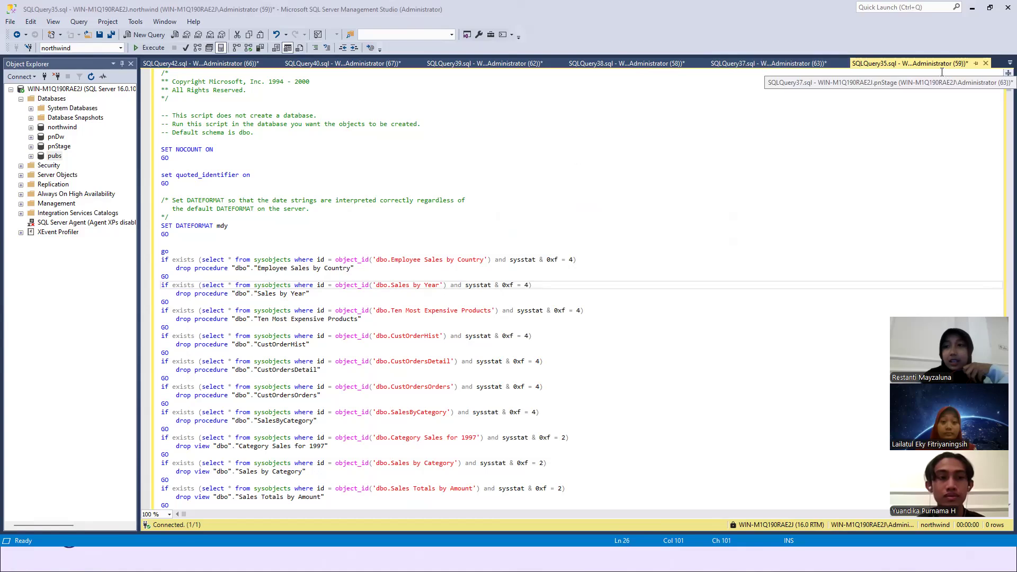
{"action": "left_click", "coordinate": [1000, 64]}
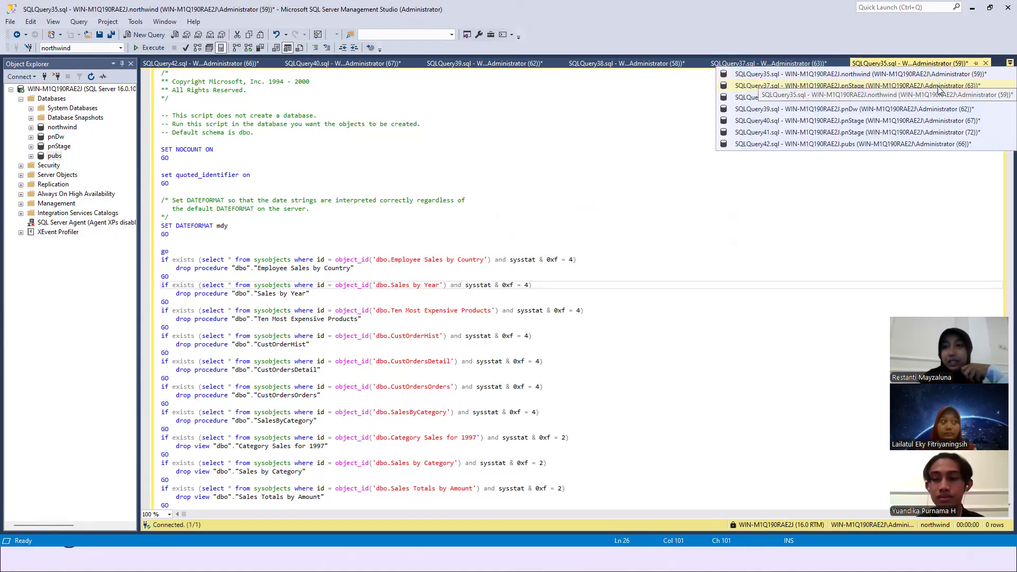
{"action": "left_click", "coordinate": [909, 143]}
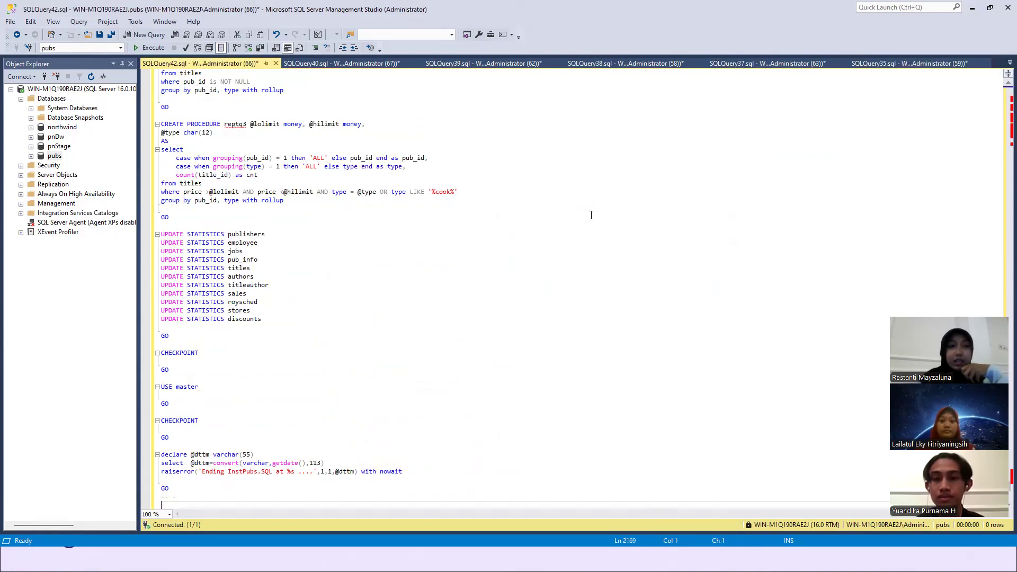
{"action": "scroll", "coordinate": [591, 214], "scroll_direction": "up", "scroll_amount": 20}
{"action": "scroll", "coordinate": [627, 419], "scroll_direction": "up", "scroll_amount": 20}
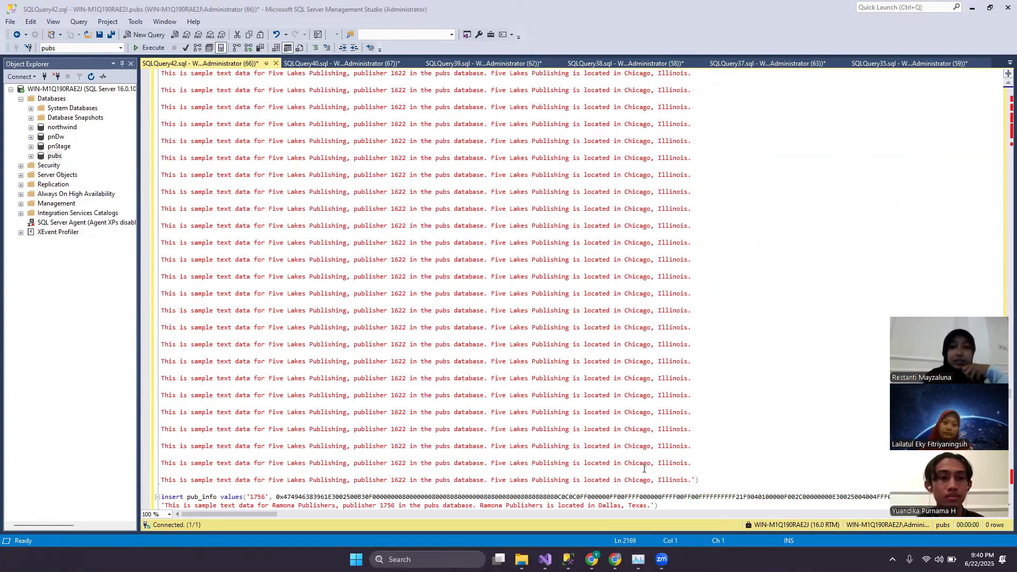
{"action": "scroll", "coordinate": [644, 468], "scroll_direction": "up", "scroll_amount": 2}
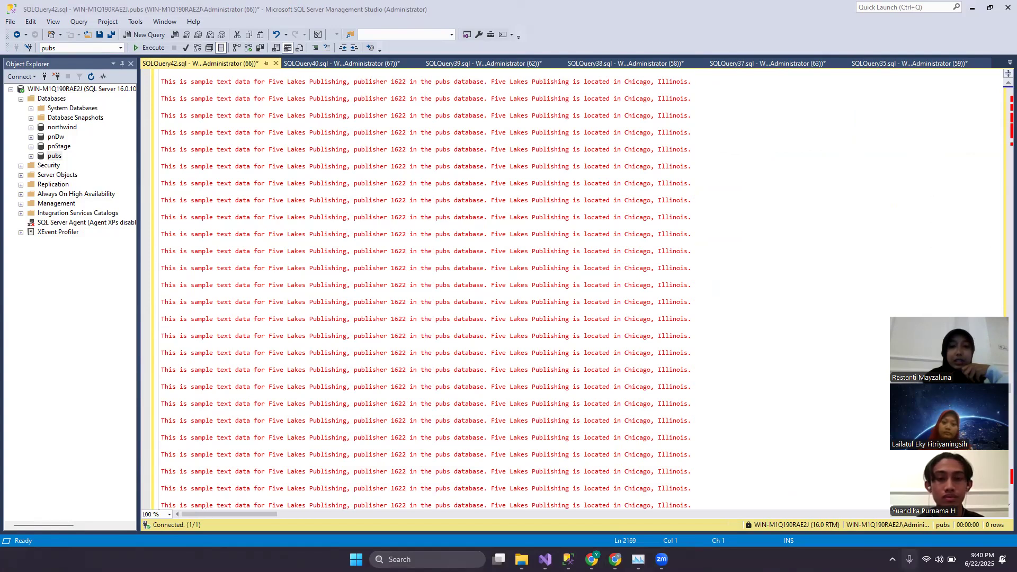
{"action": "scroll", "coordinate": [619, 263], "scroll_direction": "up", "scroll_amount": 3}
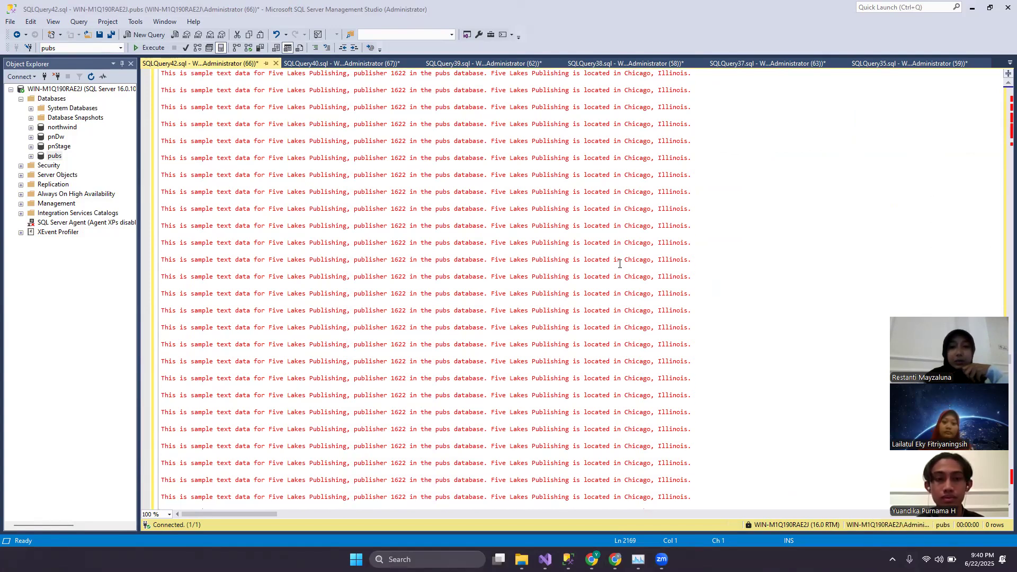
{"action": "scroll", "coordinate": [619, 264], "scroll_direction": "up", "scroll_amount": 5}
{"action": "scroll", "coordinate": [619, 263], "scroll_direction": "up", "scroll_amount": 5}
{"action": "scroll", "coordinate": [619, 263], "scroll_direction": "up", "scroll_amount": 3}
{"action": "scroll", "coordinate": [619, 263], "scroll_direction": "up", "scroll_amount": 3}
{"action": "scroll", "coordinate": [619, 263], "scroll_direction": "up", "scroll_amount": 10}
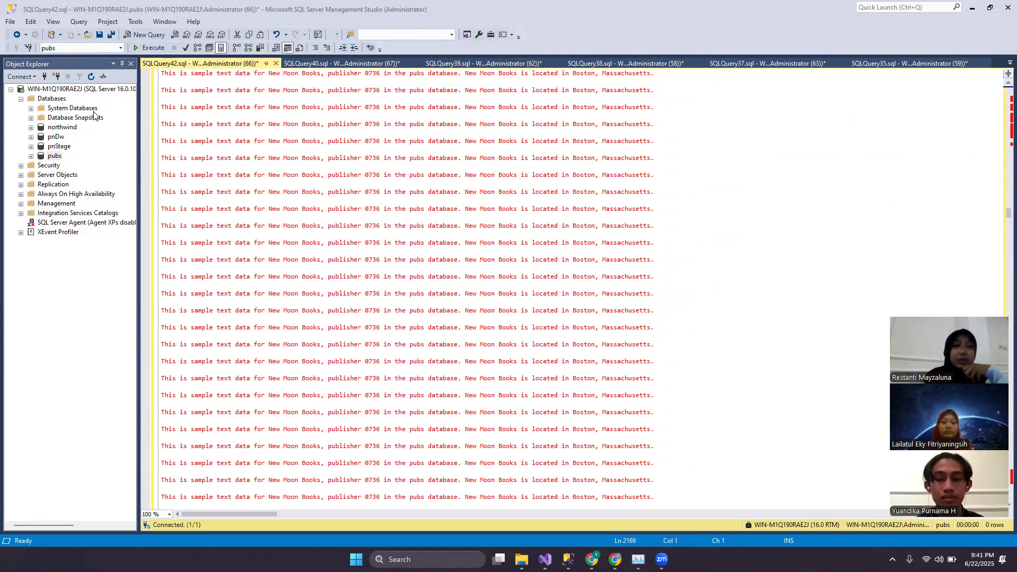
- Inspect the northwind database's objects and the pubs database's tables in the object tree, collapsing each database after viewing
{"action": "right_click", "coordinate": [71, 128]}
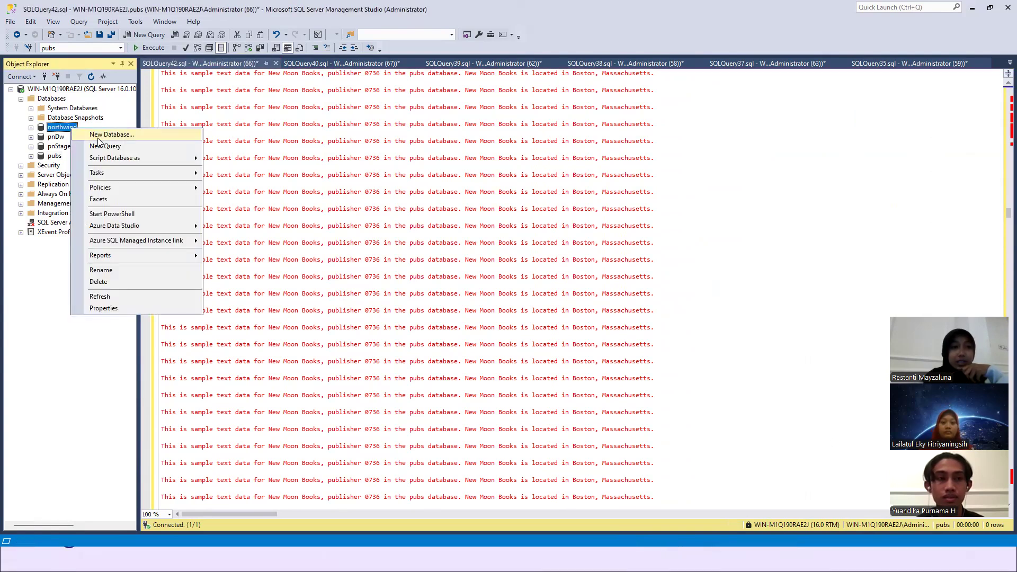
{"action": "left_click", "coordinate": [31, 127]}
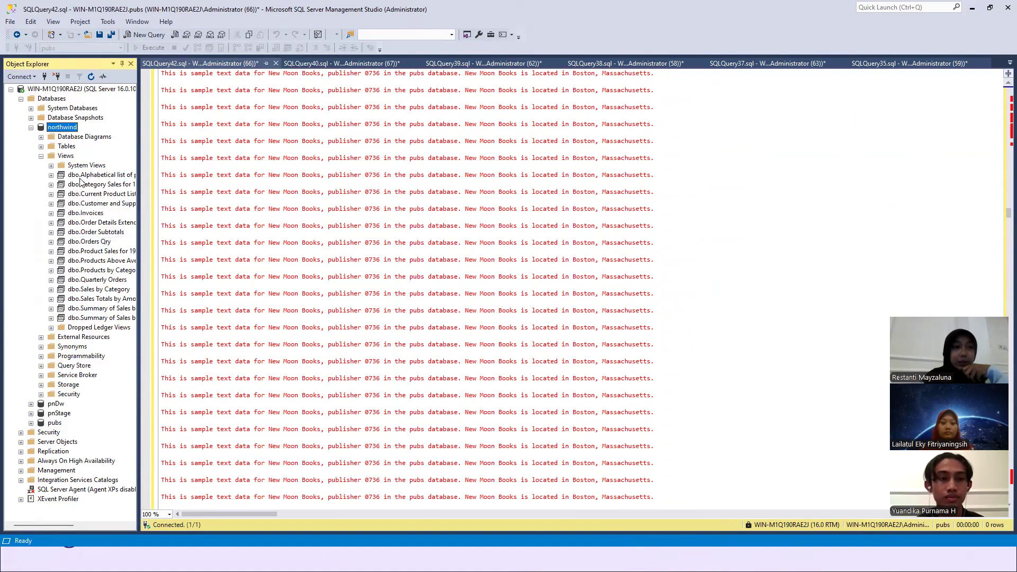
{"action": "left_click", "coordinate": [31, 128]}
{"action": "left_click", "coordinate": [31, 157]}
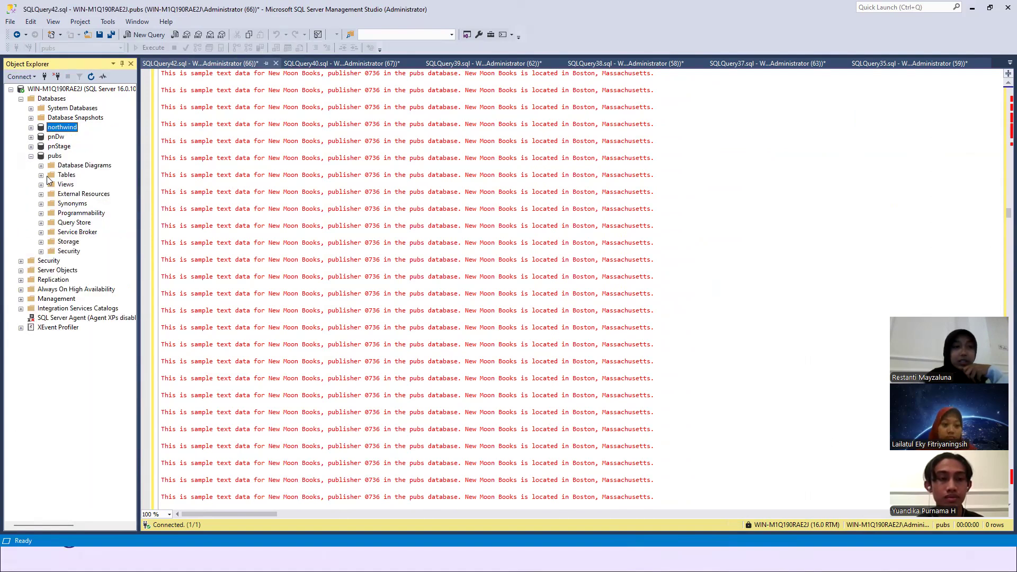
{"action": "left_click", "coordinate": [42, 176]}
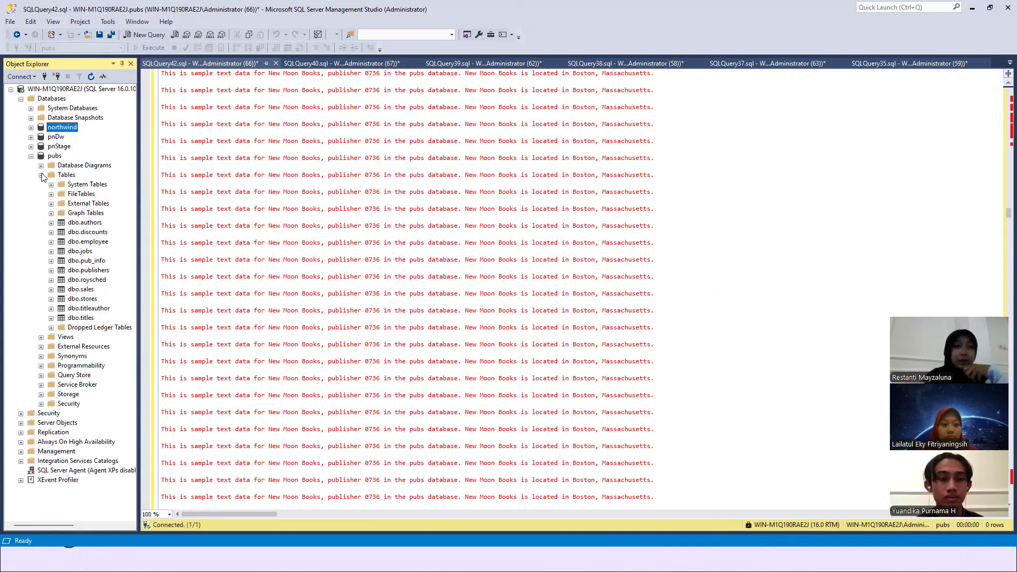
{"action": "left_click", "coordinate": [31, 156]}
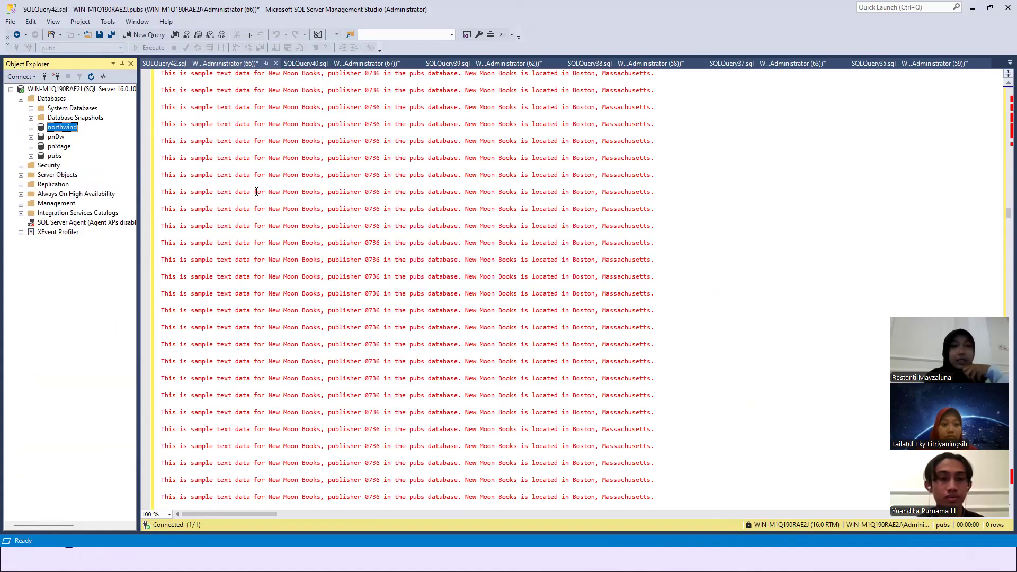
{"action": "scroll", "coordinate": [404, 225], "scroll_direction": "up", "scroll_amount": 4}
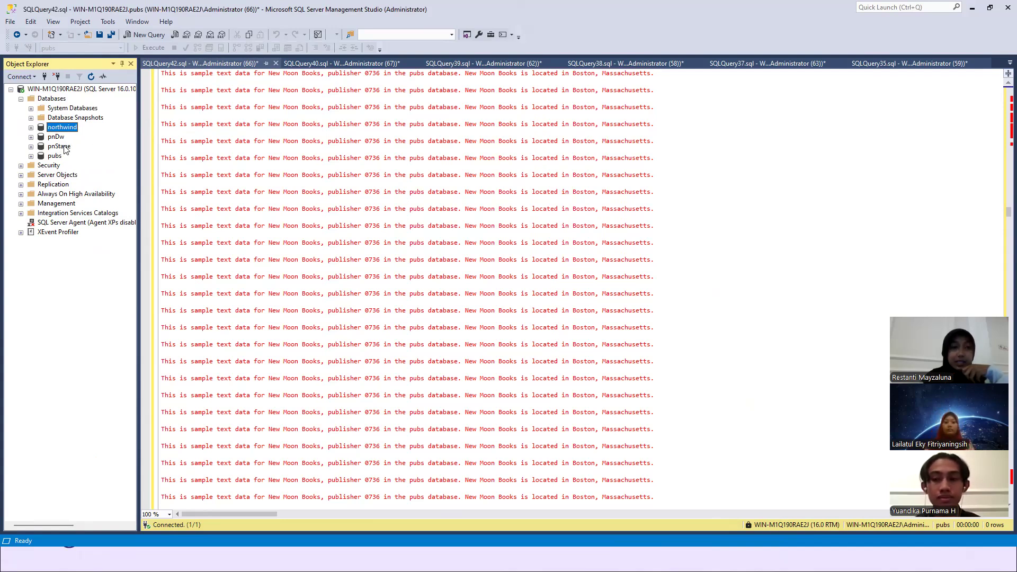
- Open the pnStage script SQLQuery37.sql and review its staging table definitions from stgCategories through stgsales
{"action": "left_click", "coordinate": [1009, 62]}
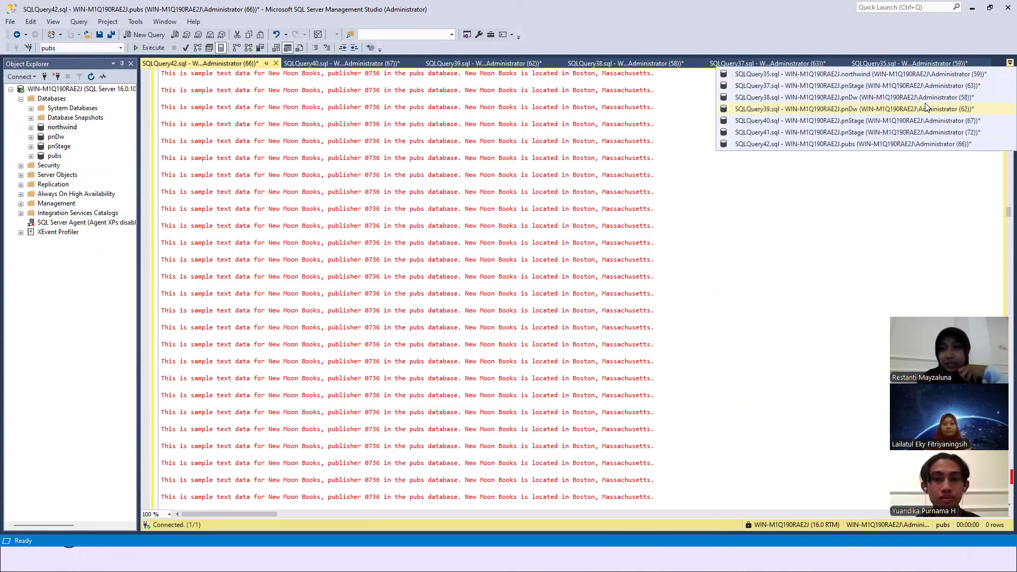
{"action": "left_click", "coordinate": [909, 87]}
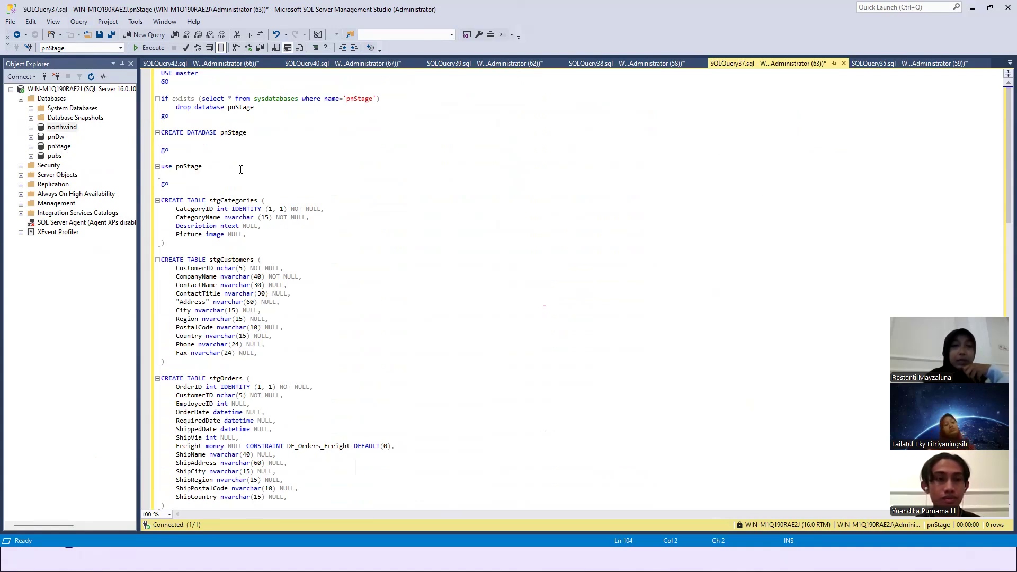
{"action": "scroll", "coordinate": [245, 178], "scroll_direction": "down", "scroll_amount": 1}
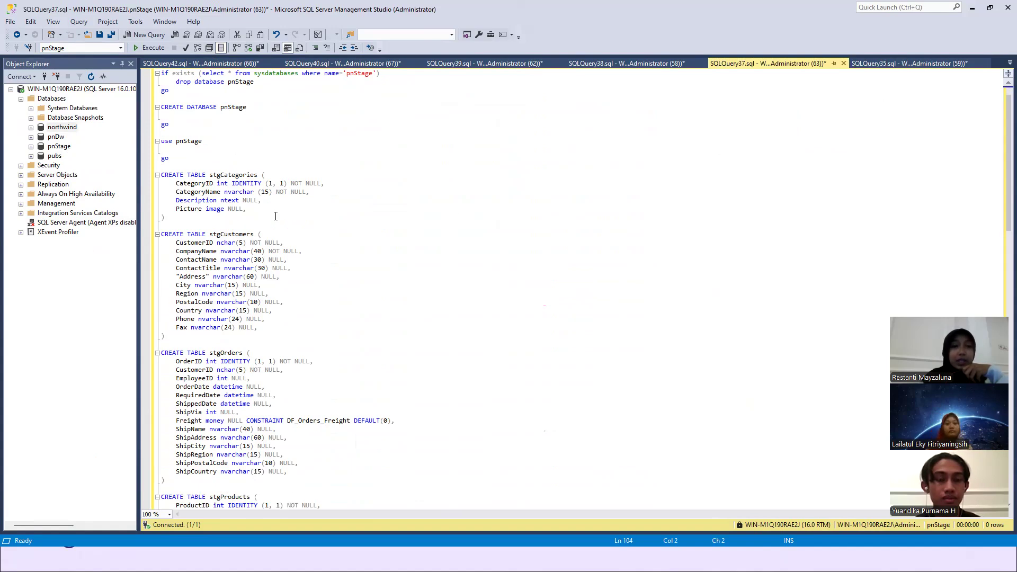
{"action": "scroll", "coordinate": [276, 216], "scroll_direction": "down", "scroll_amount": 3}
{"action": "scroll", "coordinate": [229, 161], "scroll_direction": "down", "scroll_amount": 4}
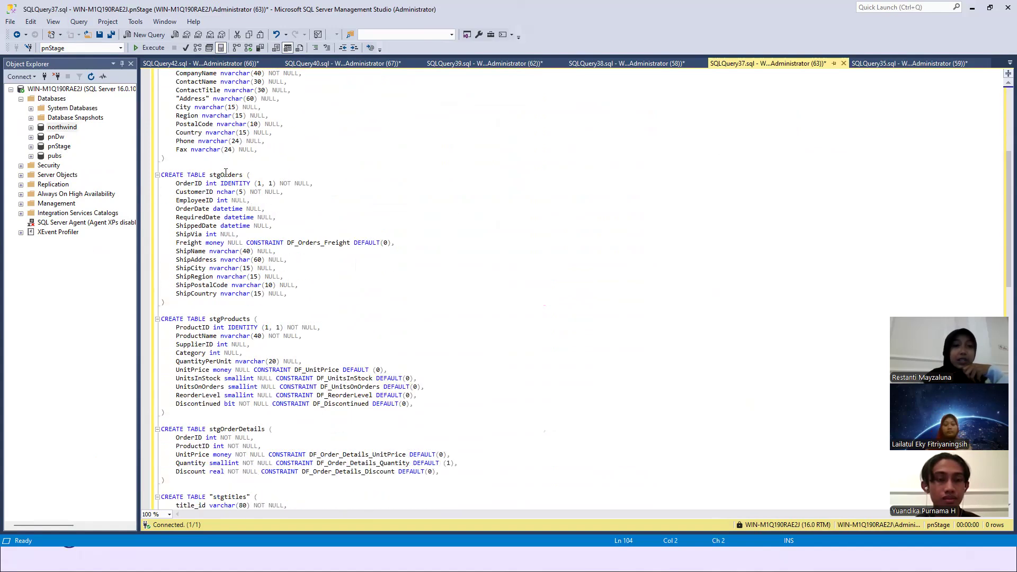
{"action": "scroll", "coordinate": [220, 197], "scroll_direction": "down", "scroll_amount": 8}
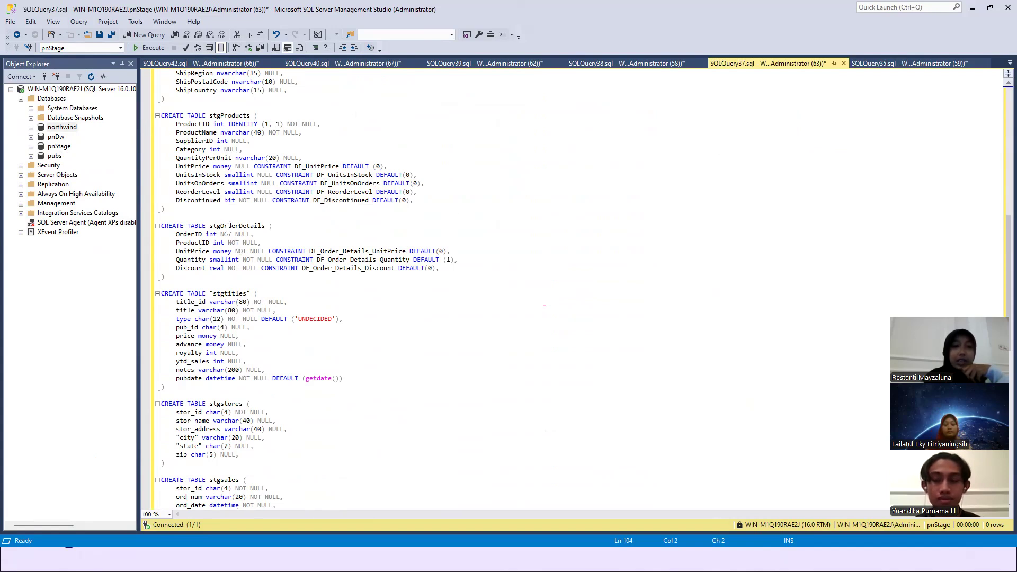
{"action": "scroll", "coordinate": [228, 229], "scroll_direction": "down", "scroll_amount": 6}
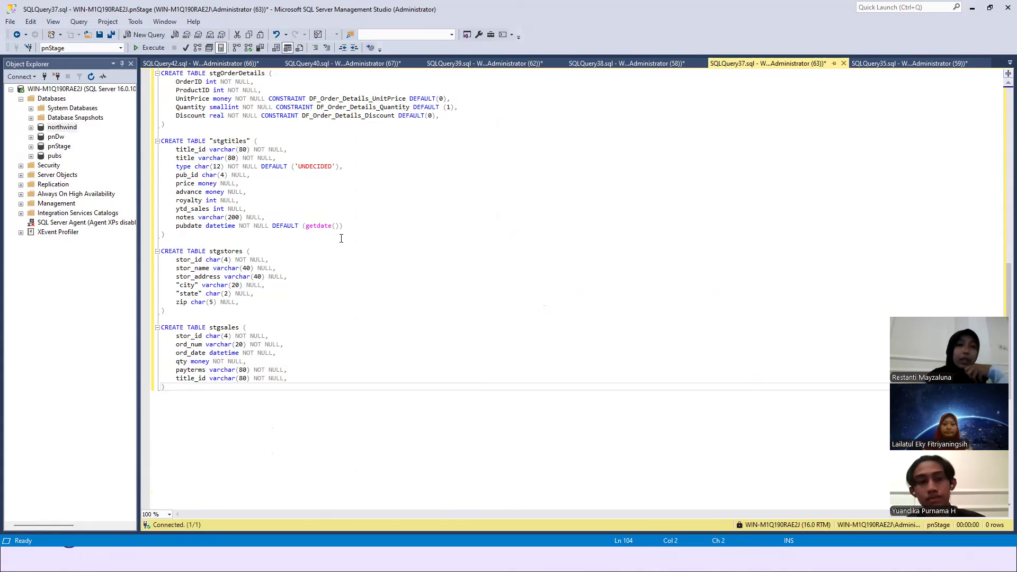
{"action": "scroll", "coordinate": [227, 244], "scroll_direction": "up", "scroll_amount": 4}
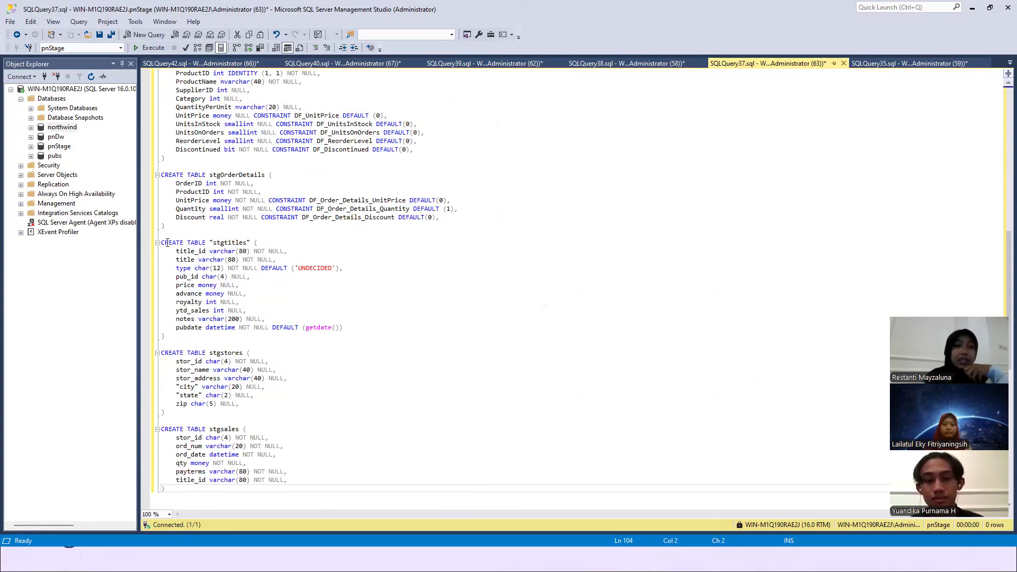
- Highlight the stgtitles, stgstores and stgsales definitions, then stgProducts and stgOrderDetails, and clear the selection at stgCategories
{"action": "left_click_drag", "start_coordinate": [162, 243], "coordinate": [247, 480]}
{"action": "scroll", "coordinate": [287, 364], "scroll_direction": "up", "scroll_amount": 3}
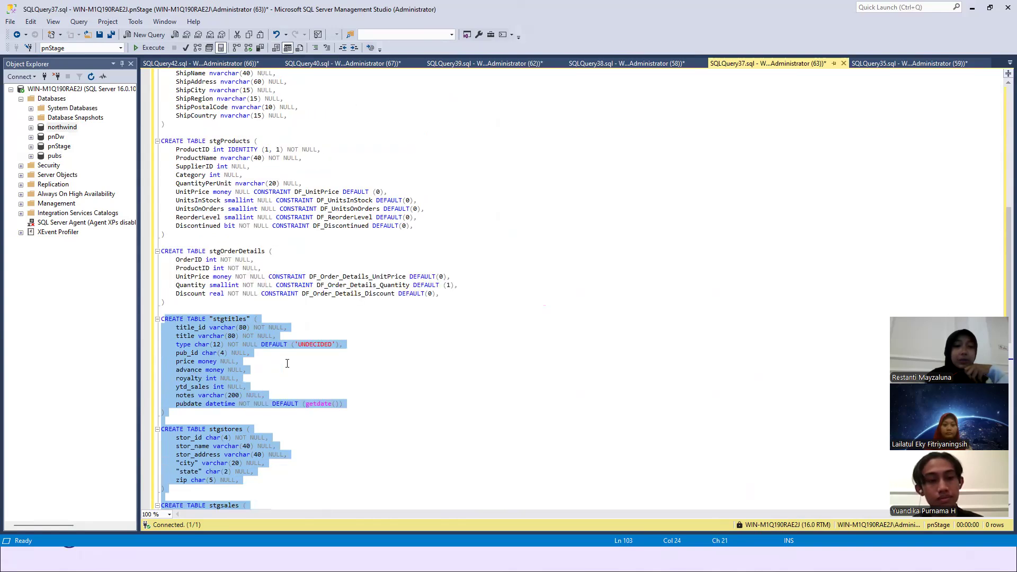
{"action": "left_click_drag", "start_coordinate": [265, 277], "coordinate": [166, 125]}
{"action": "scroll", "coordinate": [229, 132], "scroll_direction": "up", "scroll_amount": 12}
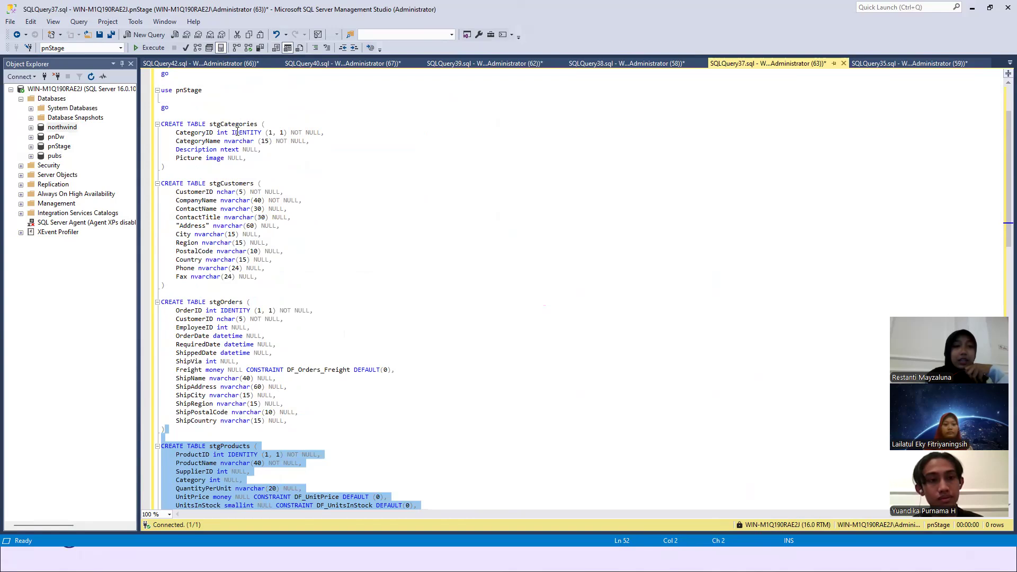
{"action": "left_click", "coordinate": [237, 133]}
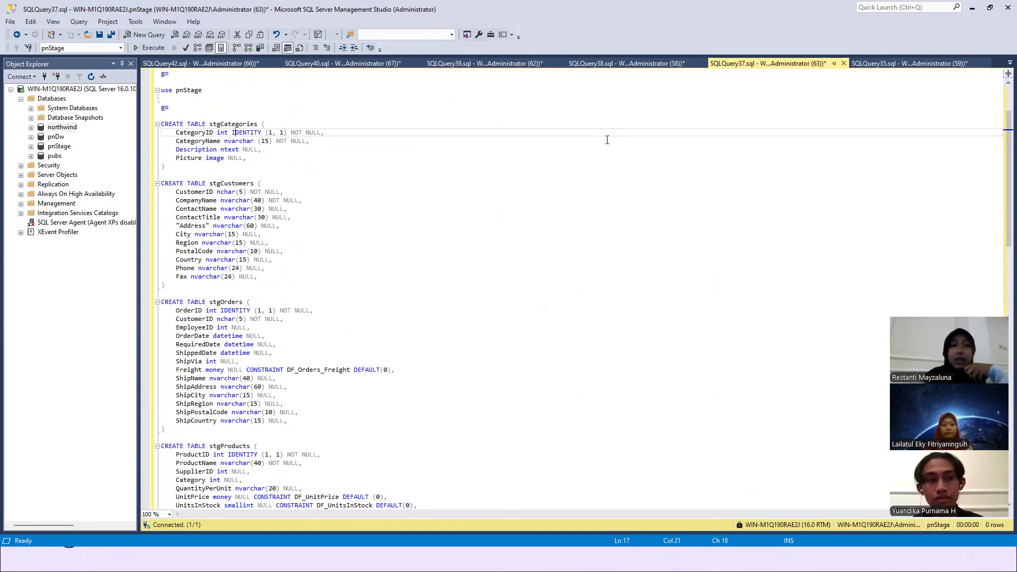
- Open the pnDw script SQLQuery38.sql and examine the DimCustomer, DimLocation, DimTime and FactSales table definitions
{"action": "left_click", "coordinate": [1008, 63]}
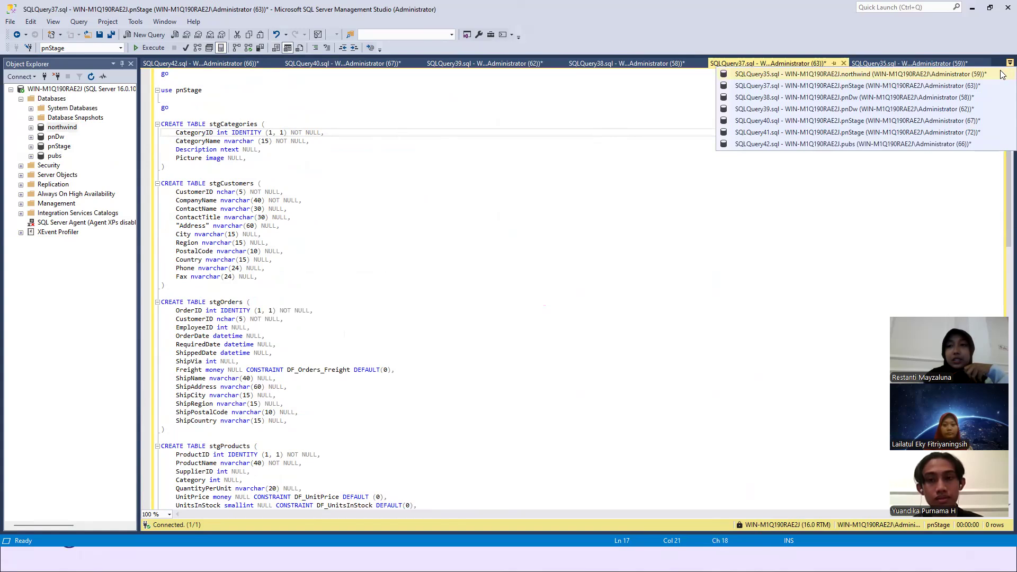
{"action": "left_click", "coordinate": [975, 96]}
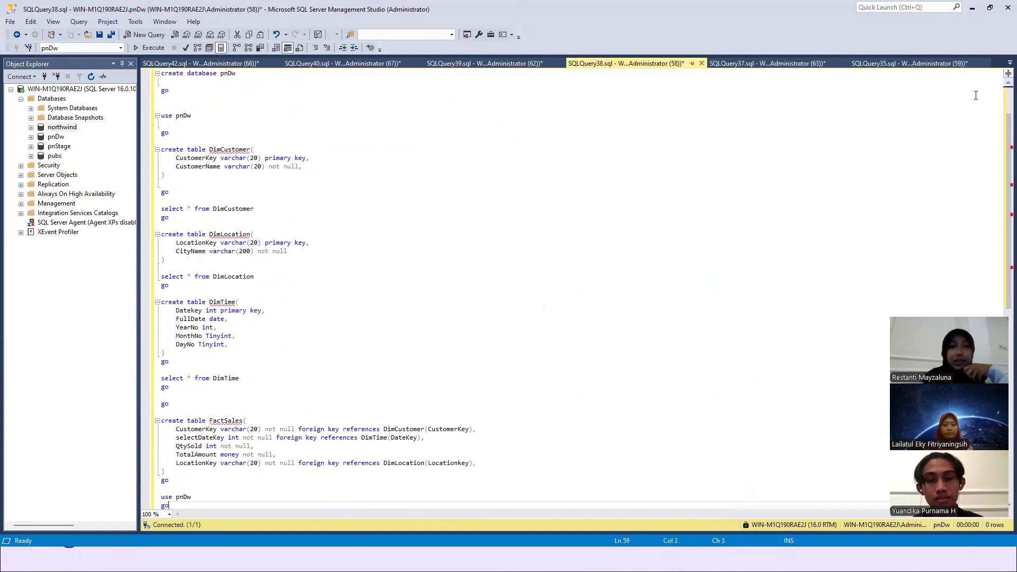
{"action": "scroll", "coordinate": [626, 212], "scroll_direction": "up", "scroll_amount": 3}
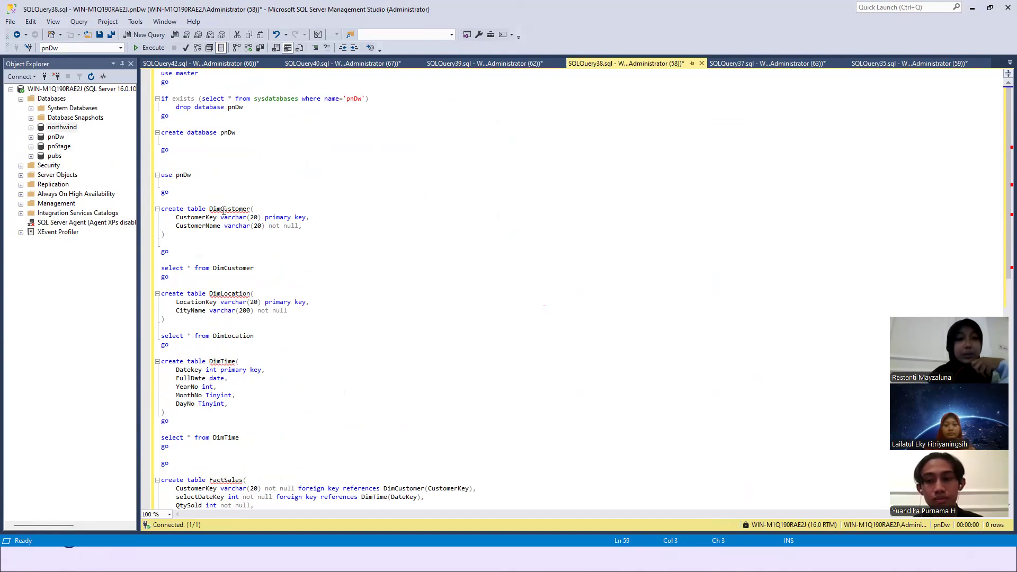
{"action": "scroll", "coordinate": [223, 211], "scroll_direction": "down", "scroll_amount": 5}
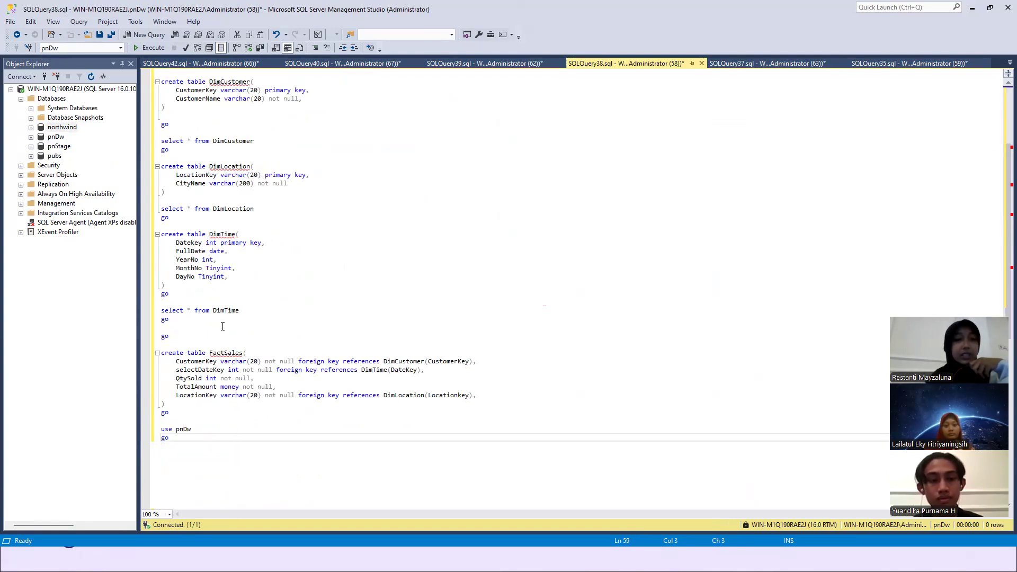
{"action": "scroll", "coordinate": [250, 273], "scroll_direction": "down", "scroll_amount": 2}
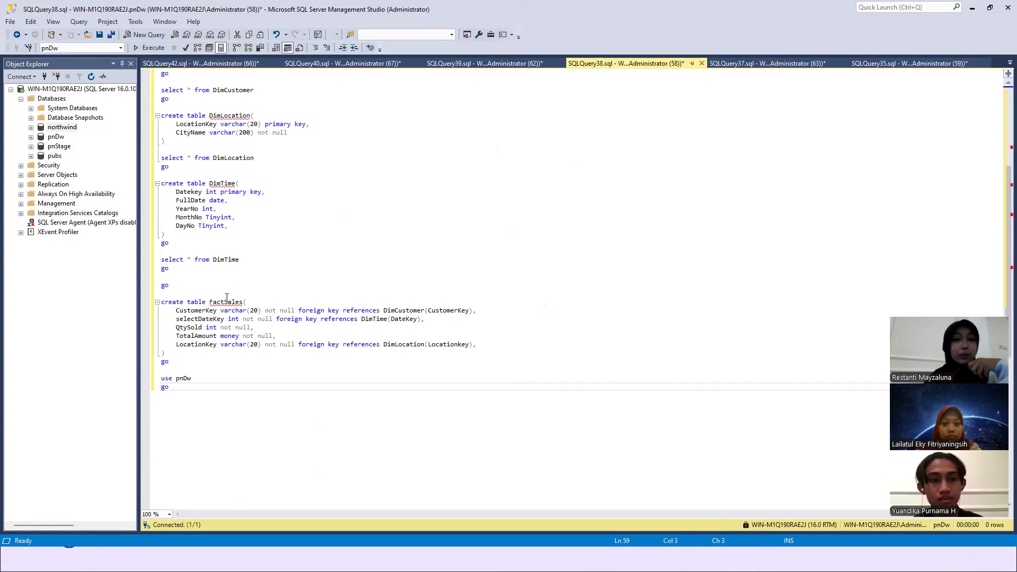
{"action": "scroll", "coordinate": [282, 290], "scroll_direction": "up", "scroll_amount": 1}
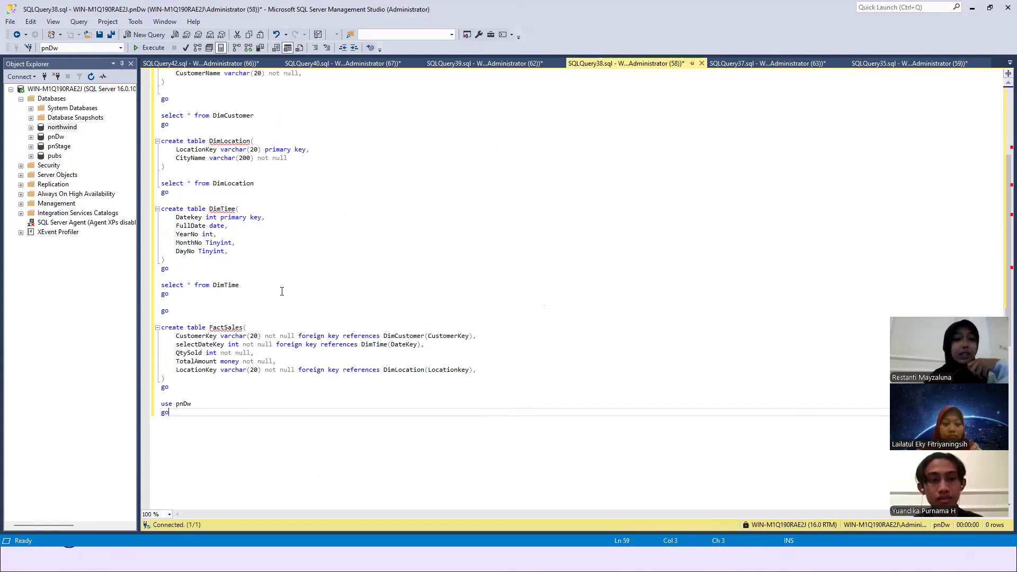
{"action": "scroll", "coordinate": [282, 290], "scroll_direction": "up", "scroll_amount": 1}
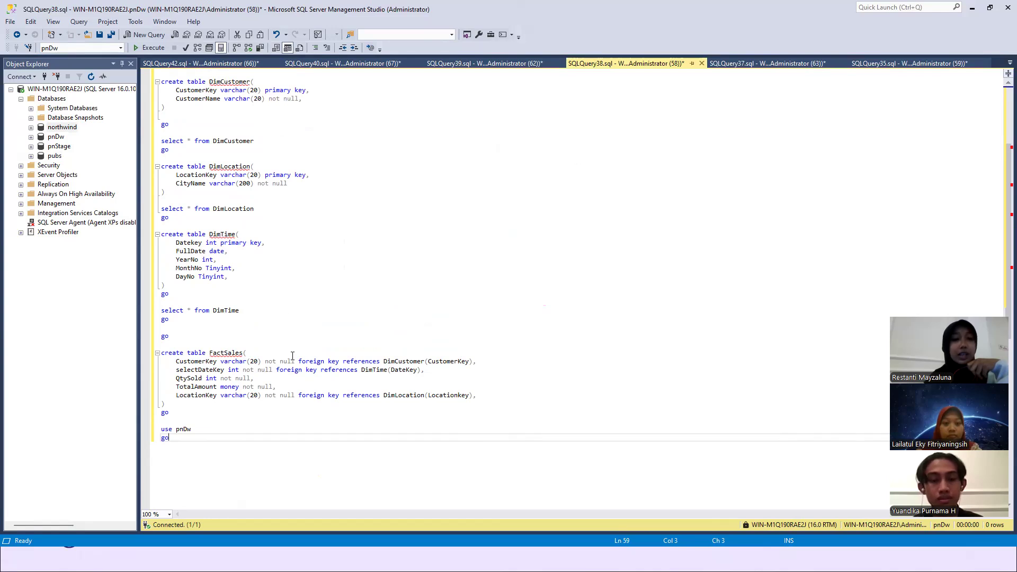
{"action": "scroll", "coordinate": [293, 356], "scroll_direction": "down", "scroll_amount": 1}
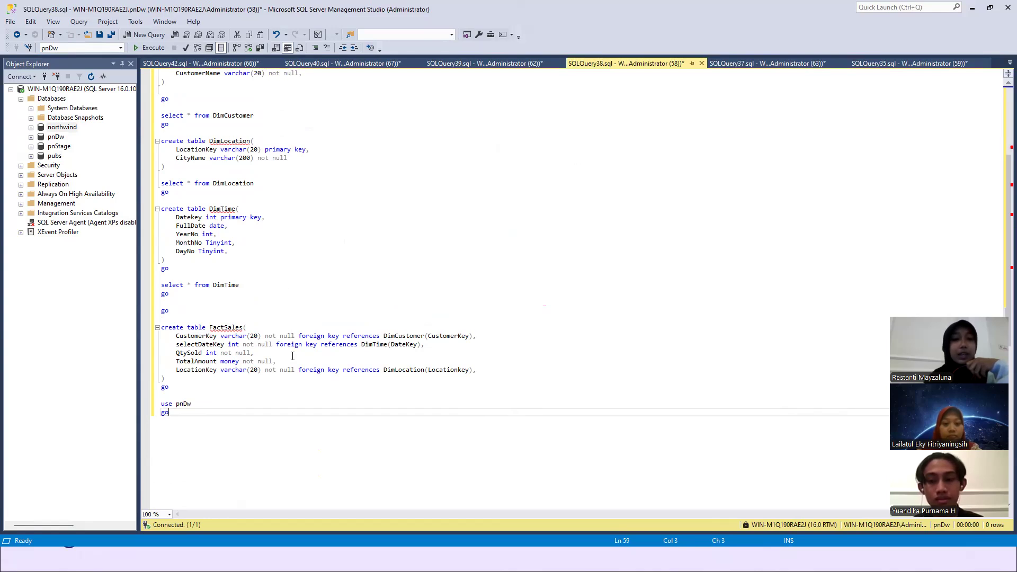
{"action": "scroll", "coordinate": [292, 356], "scroll_direction": "up", "scroll_amount": 6}
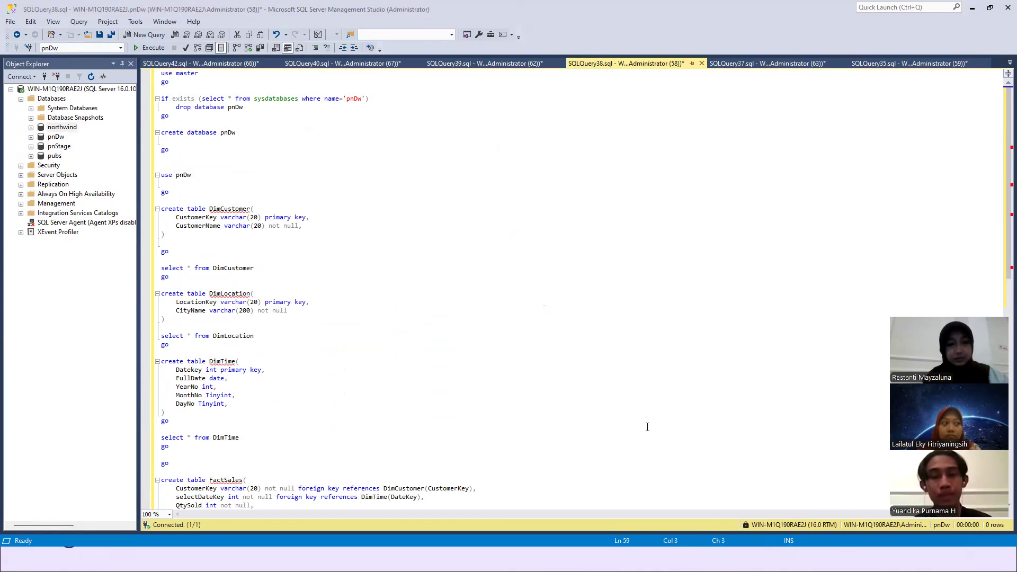
- Switch to the DataWarehouse solution in Visual Studio and display the options for creating a new project or file
{"action": "key", "text": "alt+Tab"}
{"action": "key", "text": "alt+Tab"}
{"action": "key", "text": "alt+Tab"}
{"action": "key", "text": "alt+Tab"}
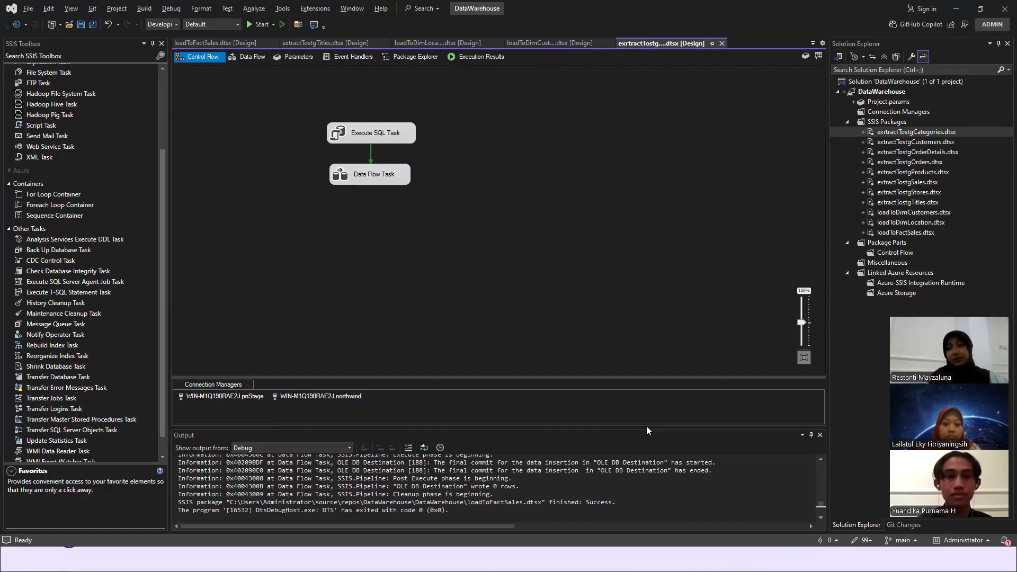
{"action": "left_click", "coordinate": [28, 8]}
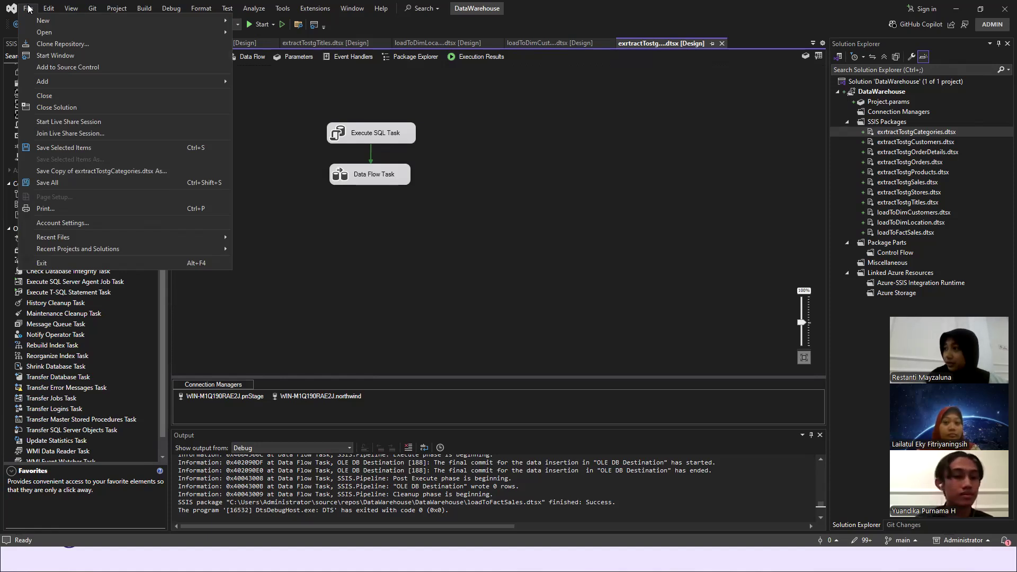
{"action": "mouse_move", "coordinate": [98, 20]}
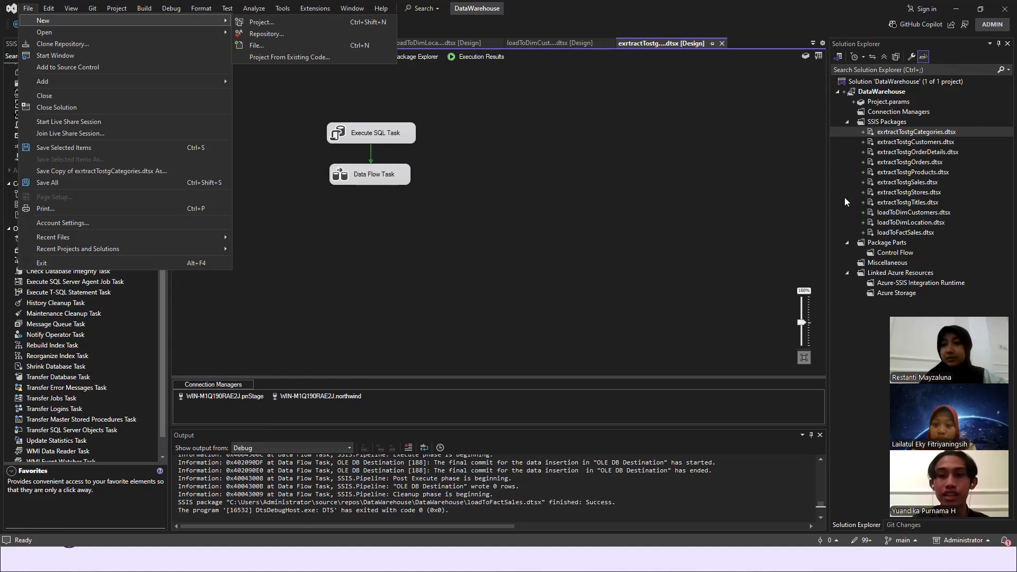
{"action": "left_click", "coordinate": [782, 200]}
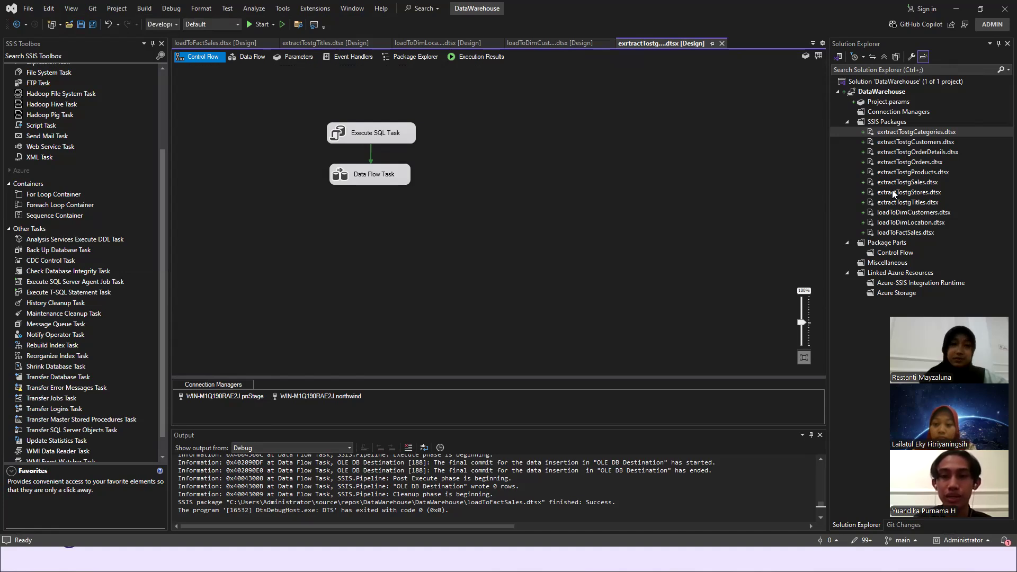
{"action": "left_click", "coordinate": [29, 9]}
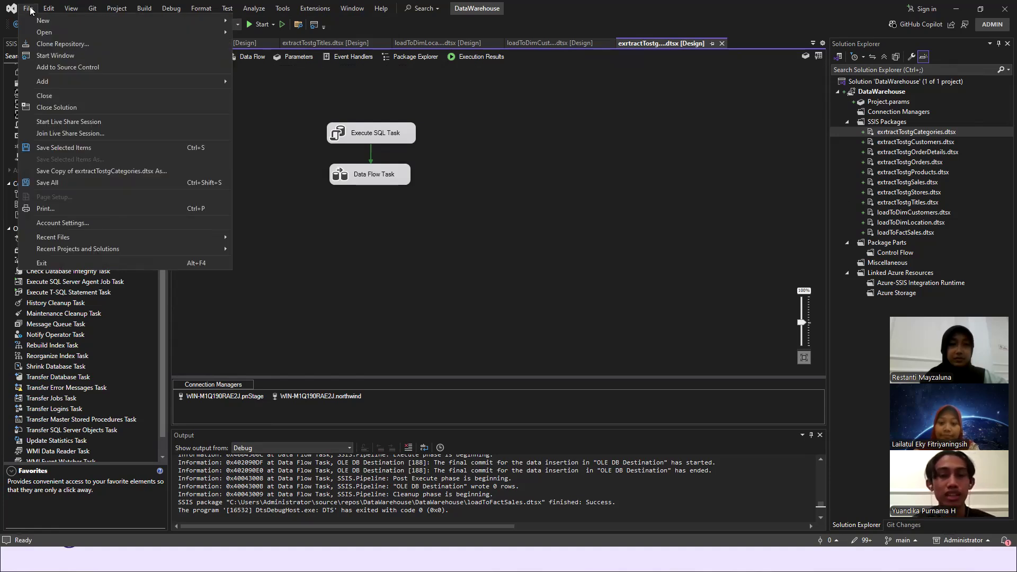
{"action": "key", "text": "Escape"}
- Begin creating a new project and search the project templates for "inetgration"
{"action": "left_click", "coordinate": [30, 10]}
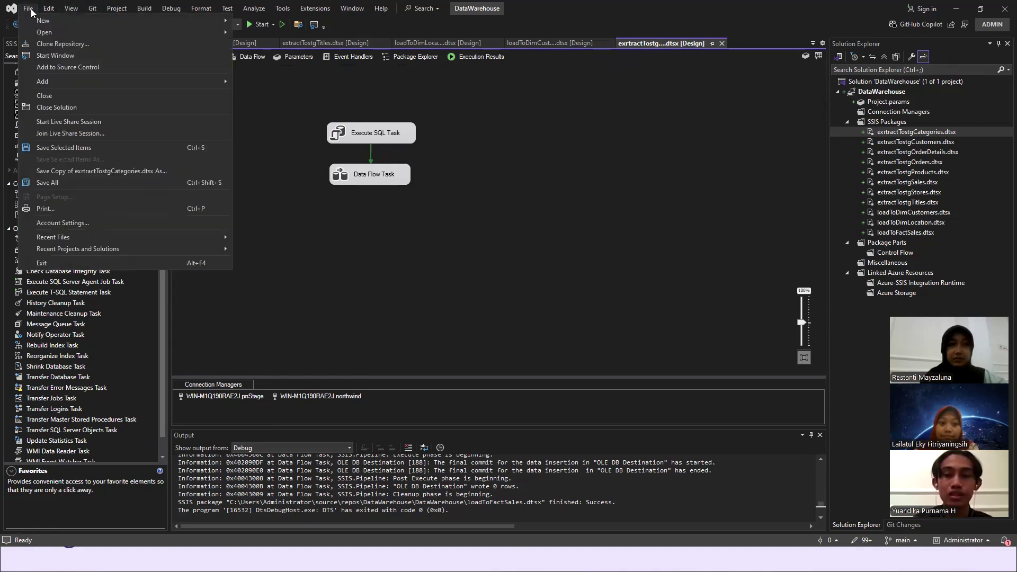
{"action": "mouse_move", "coordinate": [26, 11]}
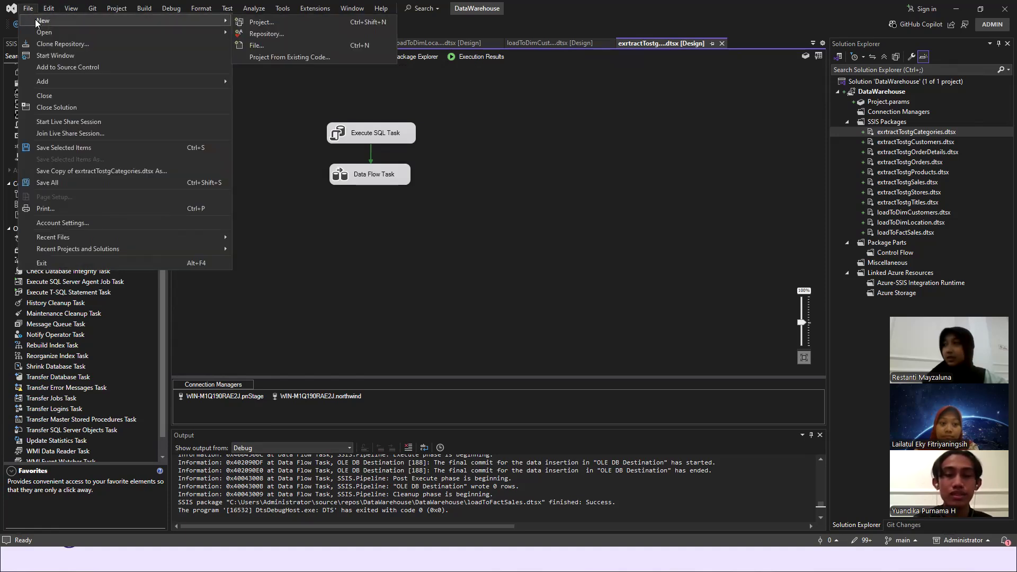
{"action": "left_click", "coordinate": [262, 22]}
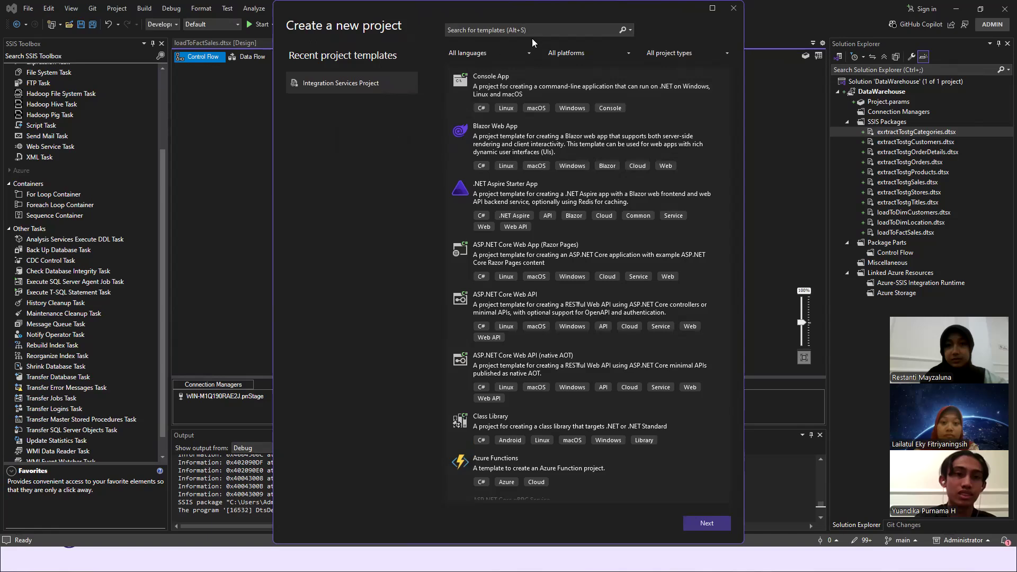
{"action": "left_click", "coordinate": [546, 26]}
{"action": "type", "text": "inetgra"}
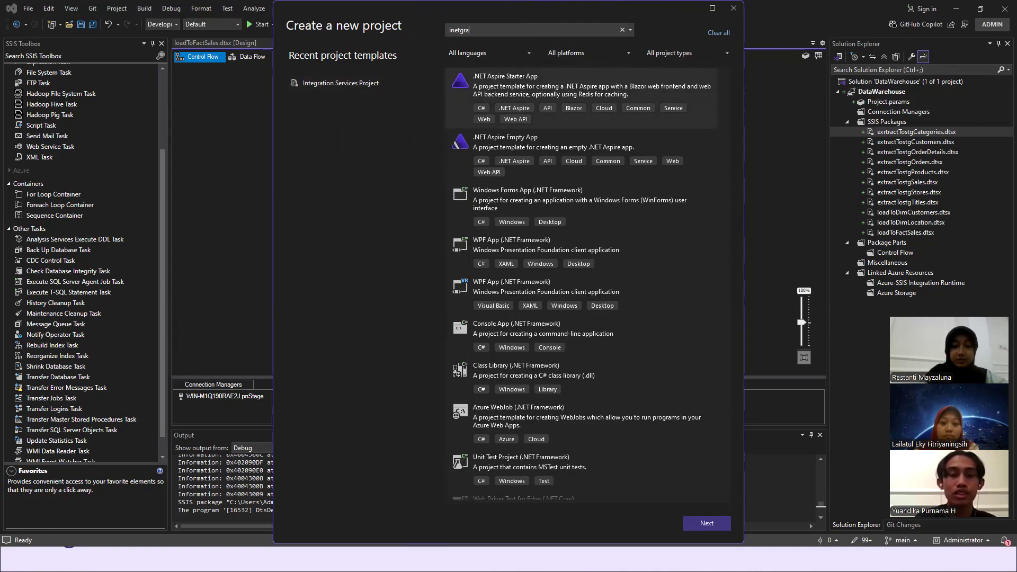
{"action": "type", "text": "tion"}
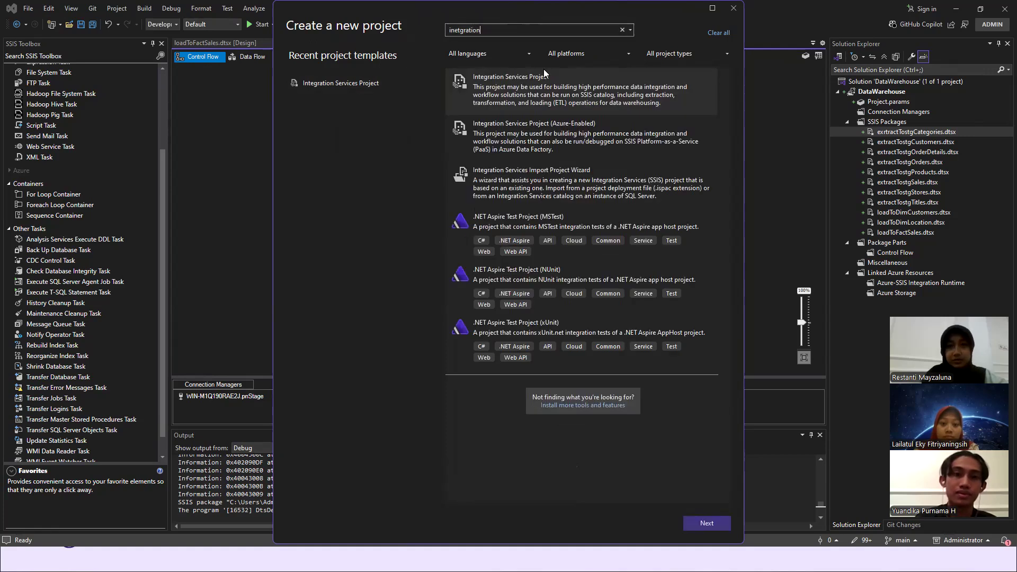
- Choose the Integration Services Project template, bring up its project configuration page, and close the wizard without creating the project
{"action": "left_click", "coordinate": [522, 95]}
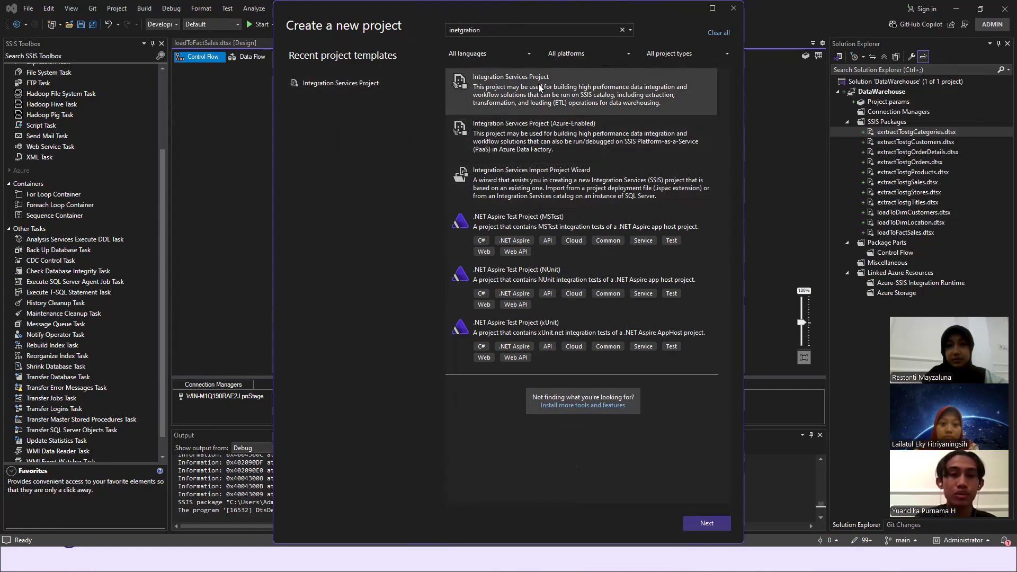
{"action": "left_click", "coordinate": [727, 522]}
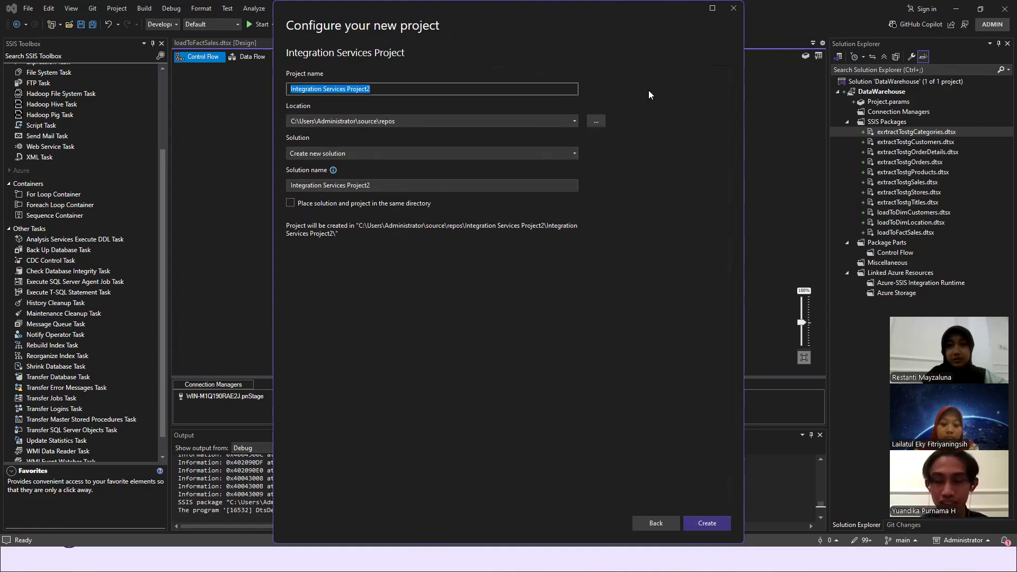
{"action": "left_click", "coordinate": [738, 9]}
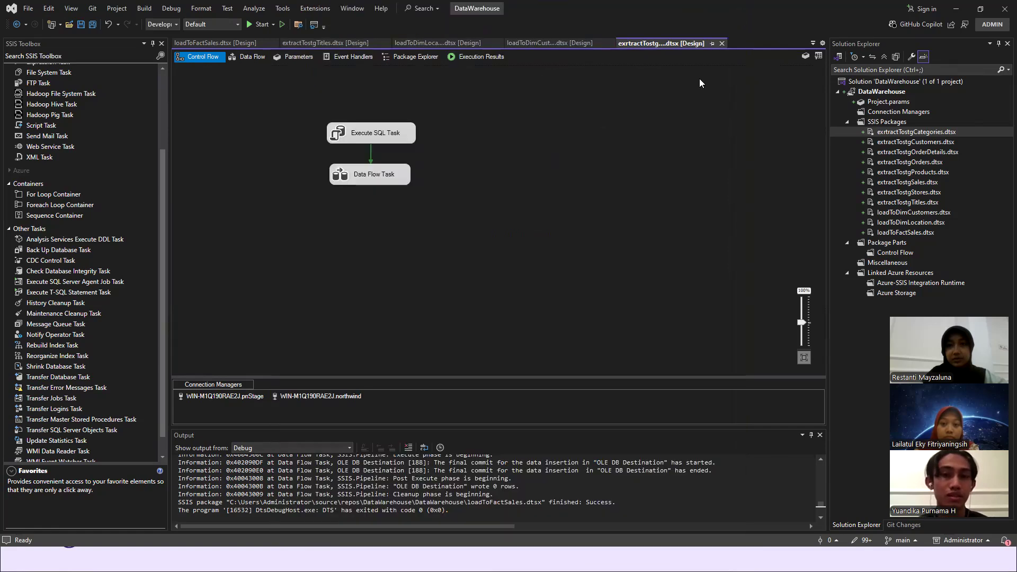
- Add a new SSIS package to the DataWarehouse project's SSIS Packages folder and select it
{"action": "right_click", "coordinate": [882, 123]}
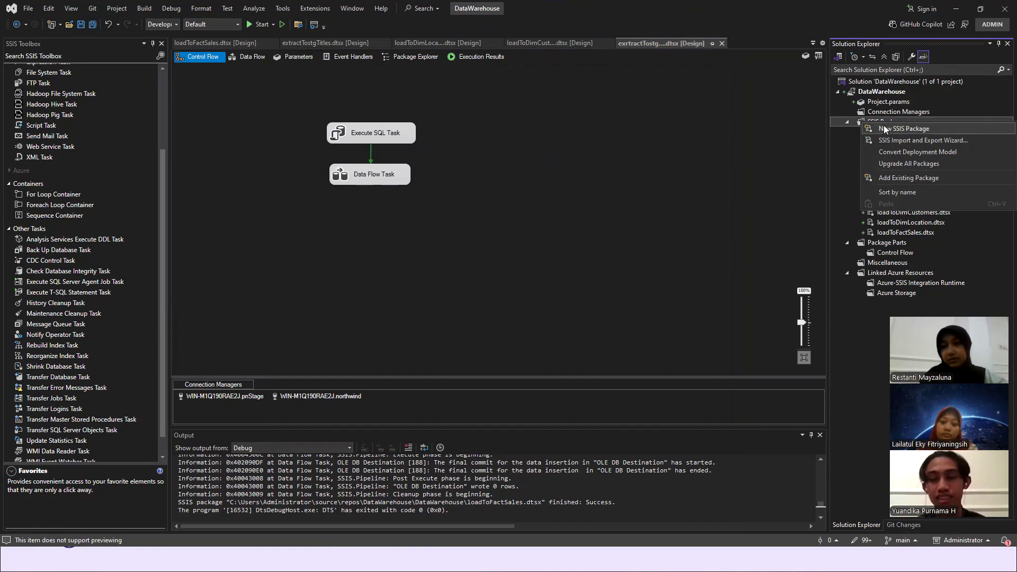
{"action": "left_click", "coordinate": [910, 130]}
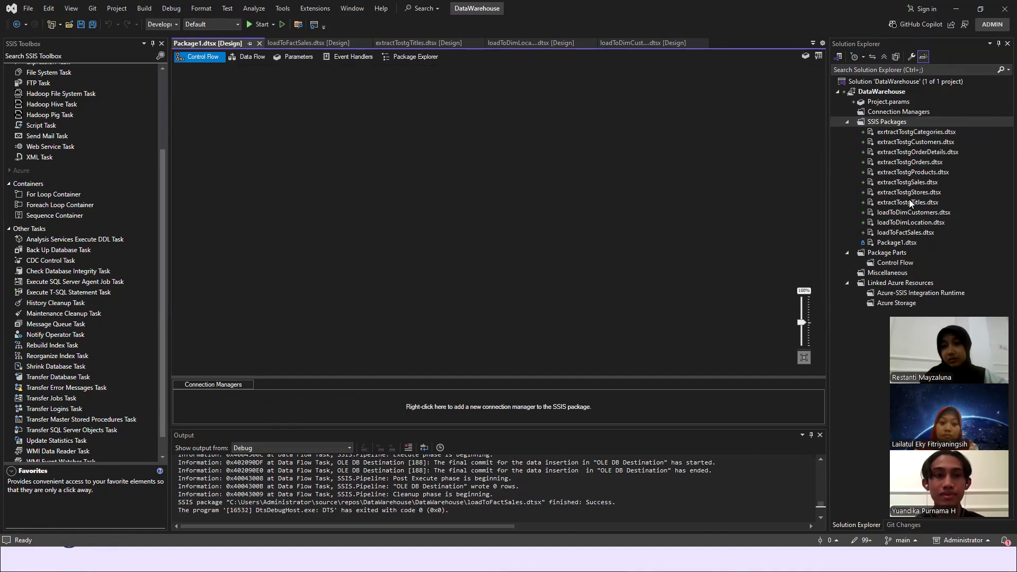
{"action": "left_click", "coordinate": [892, 244]}
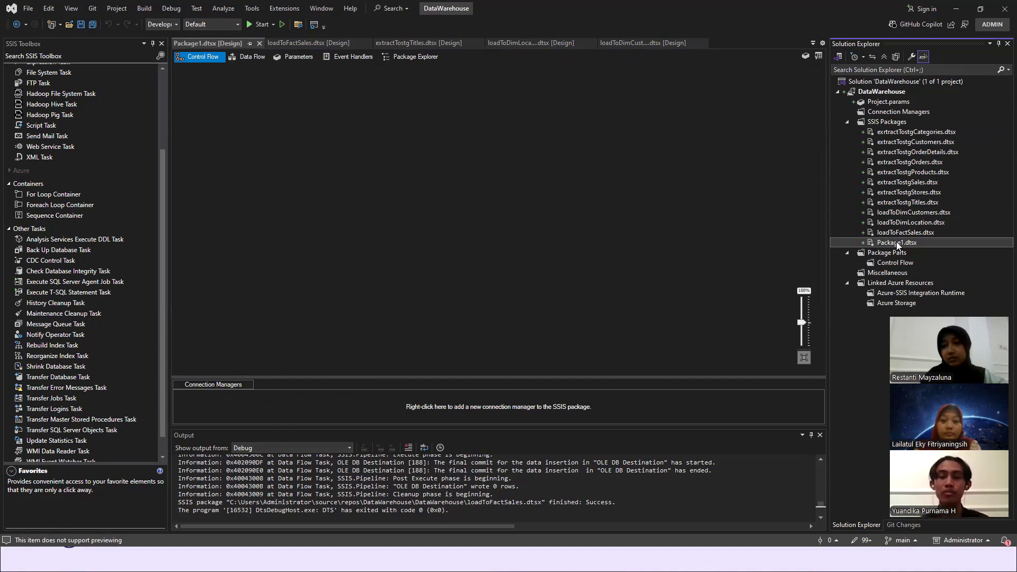
- Open the exrtractTostgCategories.dtsx package and show the data flow inside its Data Flow Task
{"action": "double_click", "coordinate": [935, 133]}
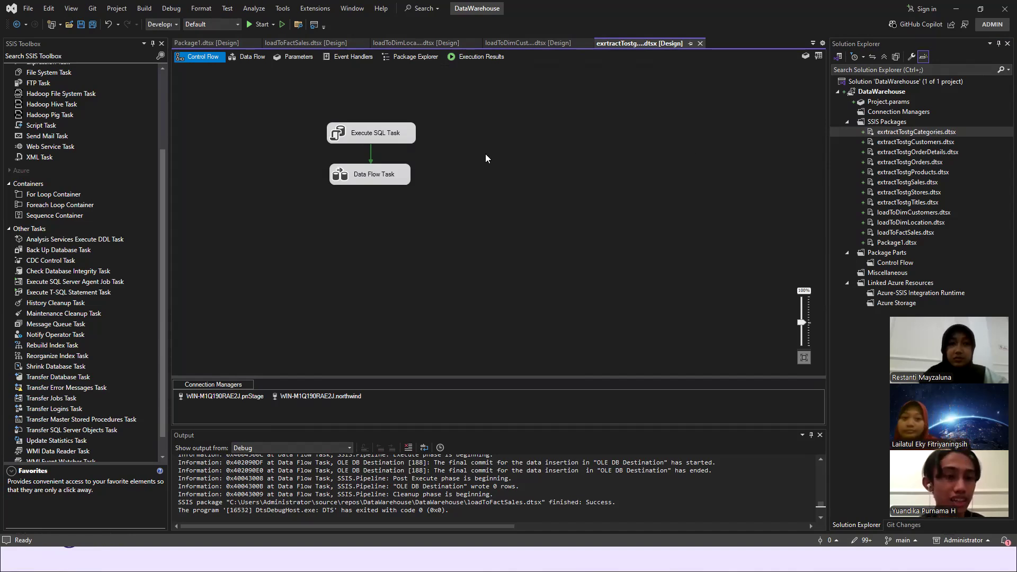
{"action": "left_click", "coordinate": [368, 177]}
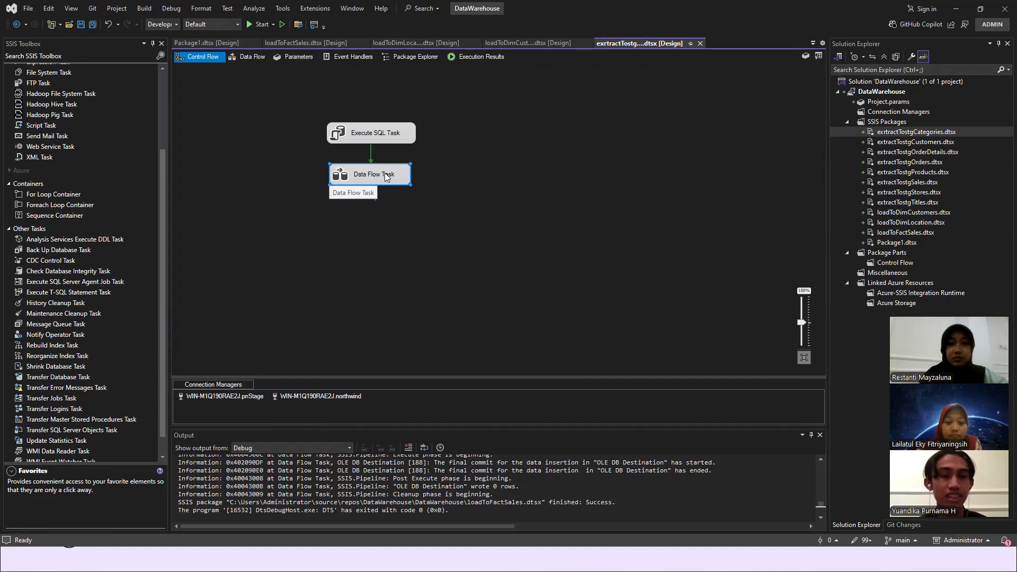
{"action": "double_click", "coordinate": [385, 177]}
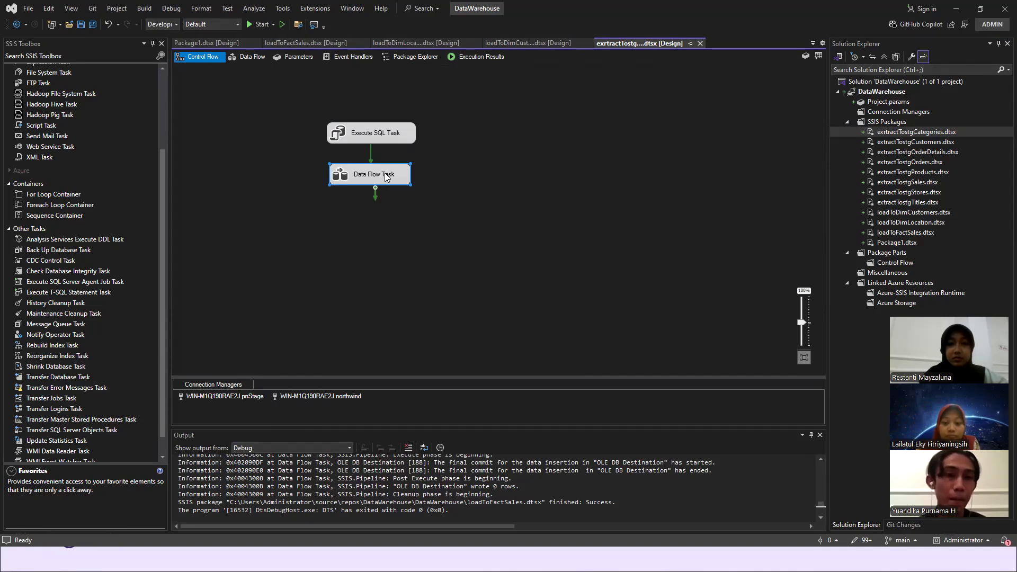
{"action": "left_click", "coordinate": [475, 135]}
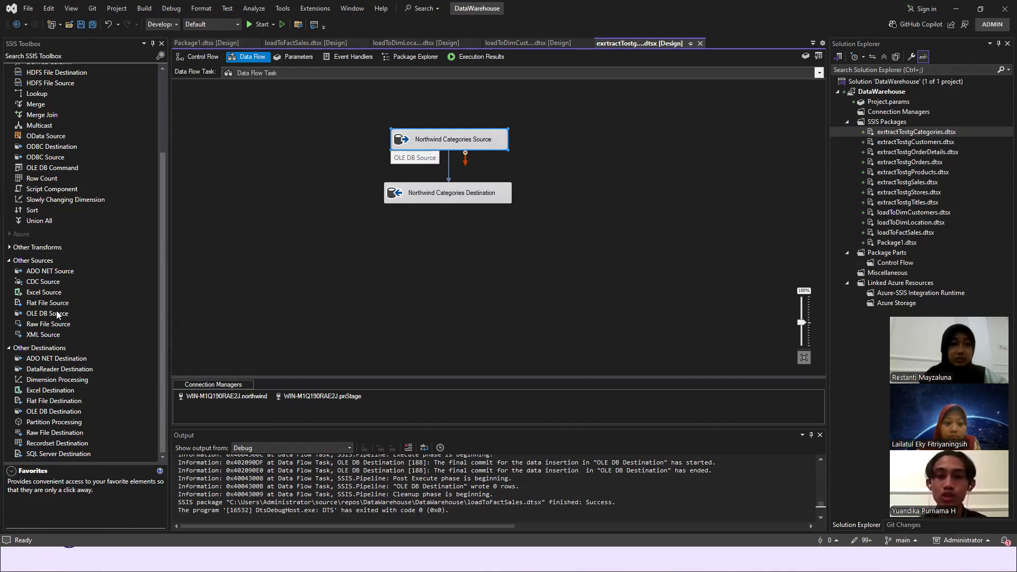
- Place an OLE DB Source beside Northwind Categories Source in the data flow, then delete it
{"action": "left_click_drag", "start_coordinate": [57, 313], "coordinate": [216, 208]}
{"action": "left_click_drag", "start_coordinate": [241, 131], "coordinate": [285, 144]}
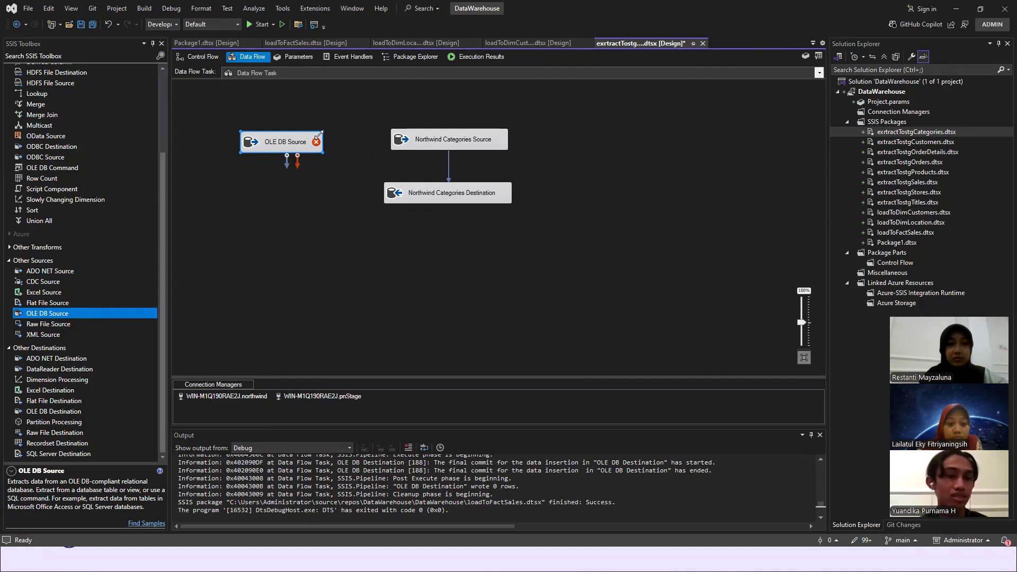
{"action": "mouse_move", "coordinate": [299, 146]}
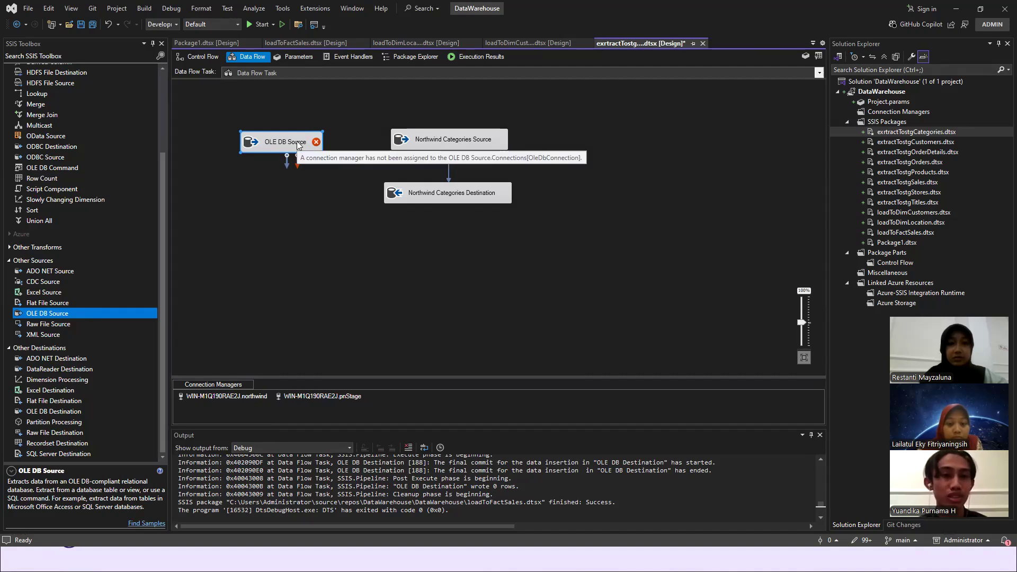
{"action": "key", "text": "Delete"}
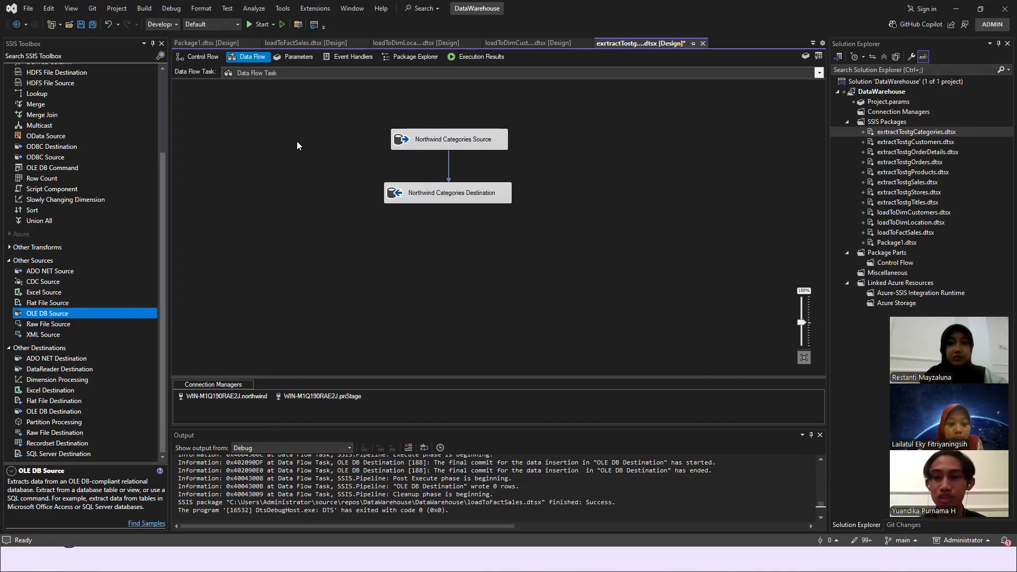
- Open the Northwind Categories Source for editing and review its available OLE DB connection managers without changing the selection
{"action": "double_click", "coordinate": [427, 140]}
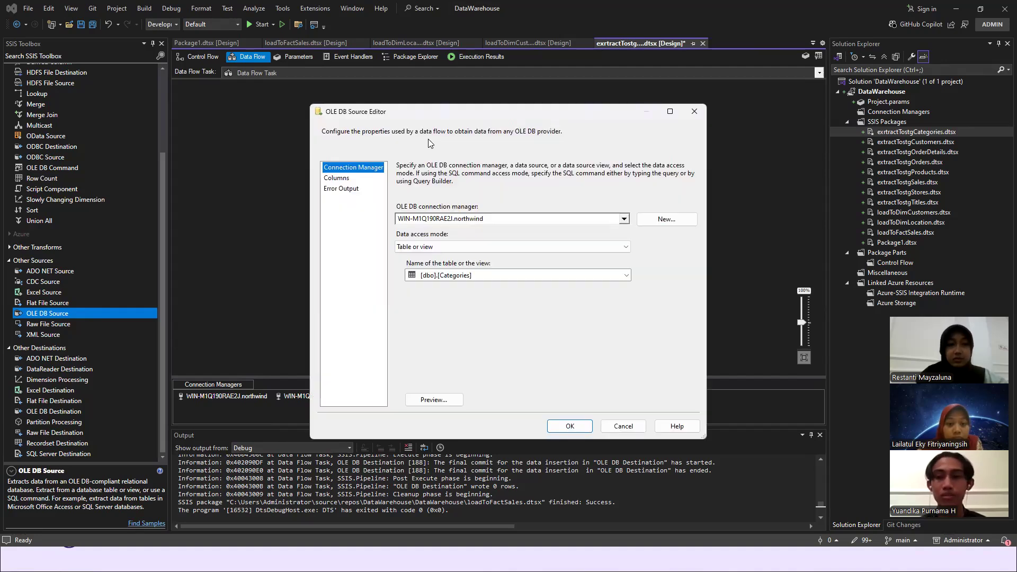
{"action": "left_click", "coordinate": [624, 219]}
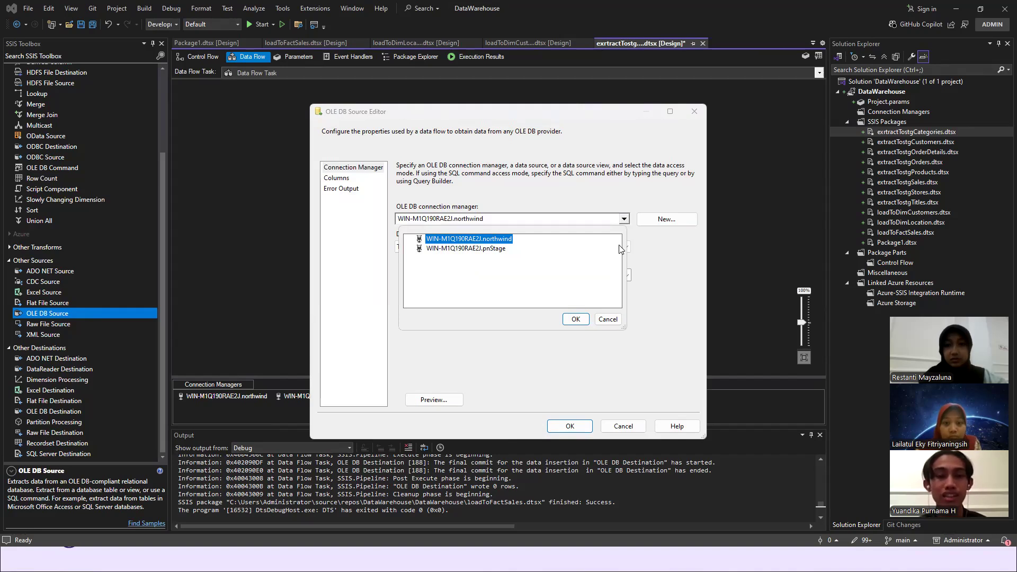
{"action": "left_click", "coordinate": [607, 320]}
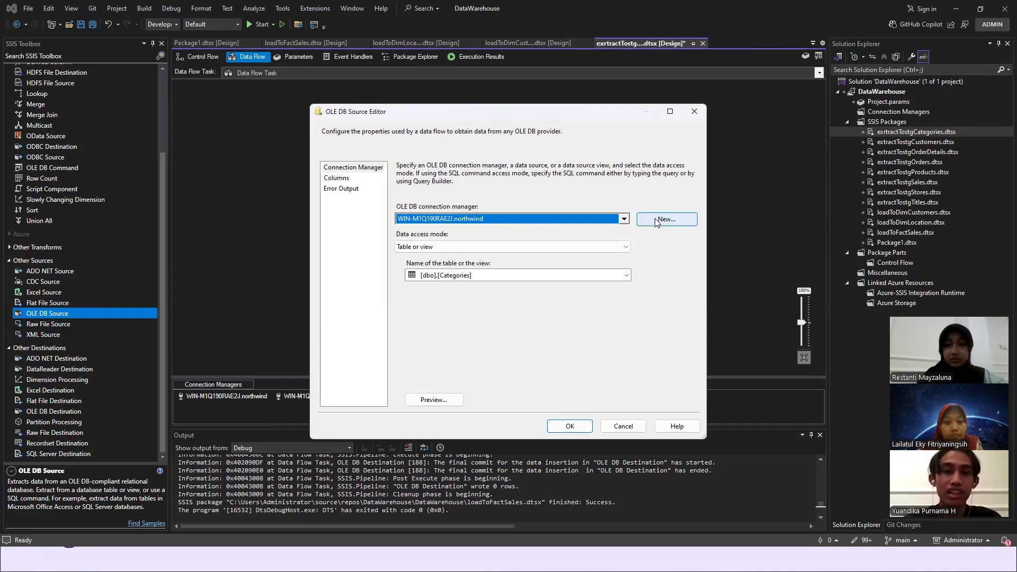
- Start a new OLE DB connection for the source and set its provider to Microsoft OLE DB Driver 19 for SQL Server
{"action": "left_click", "coordinate": [656, 221]}
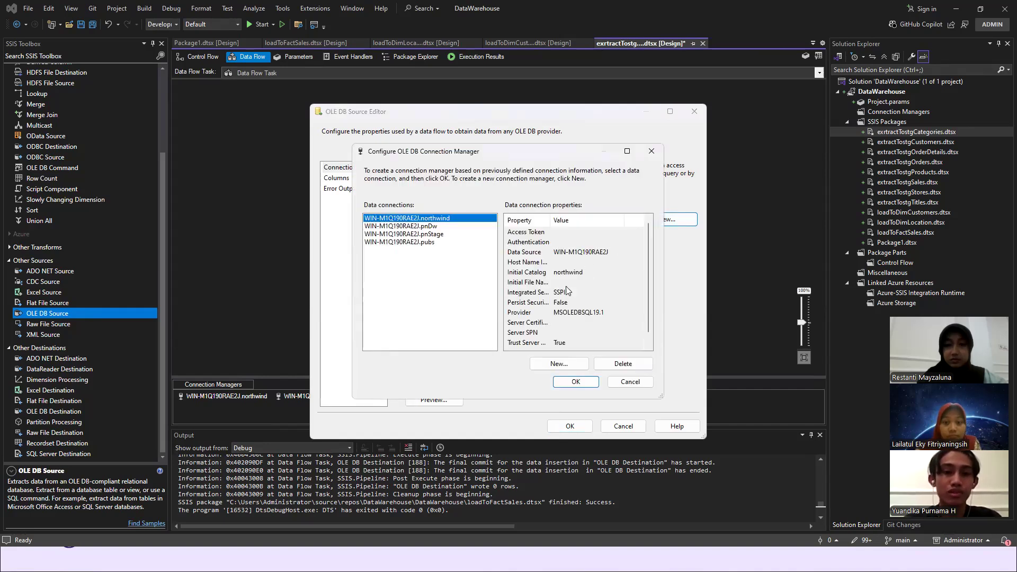
{"action": "left_click", "coordinate": [553, 367]}
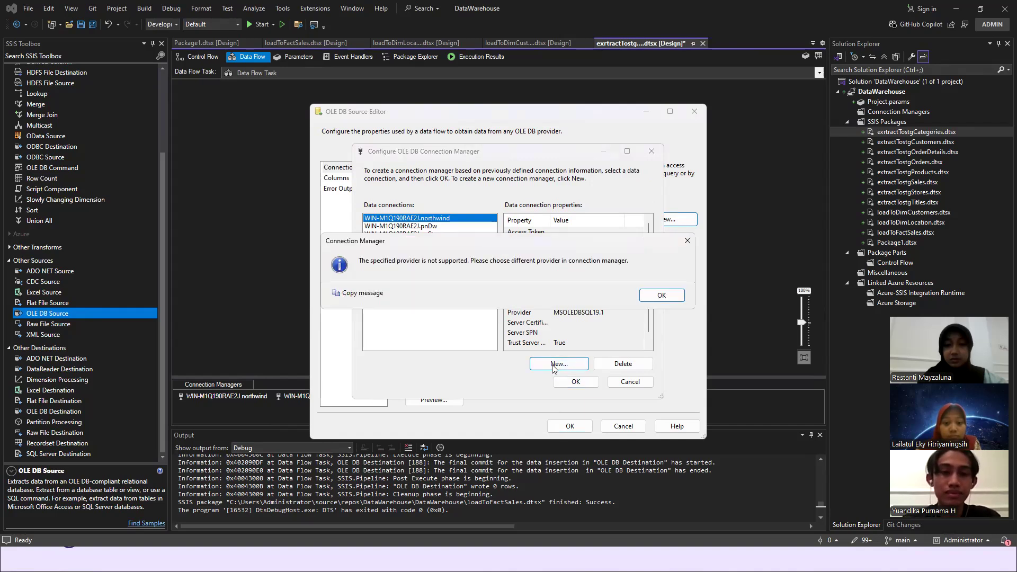
{"action": "left_click", "coordinate": [668, 295]}
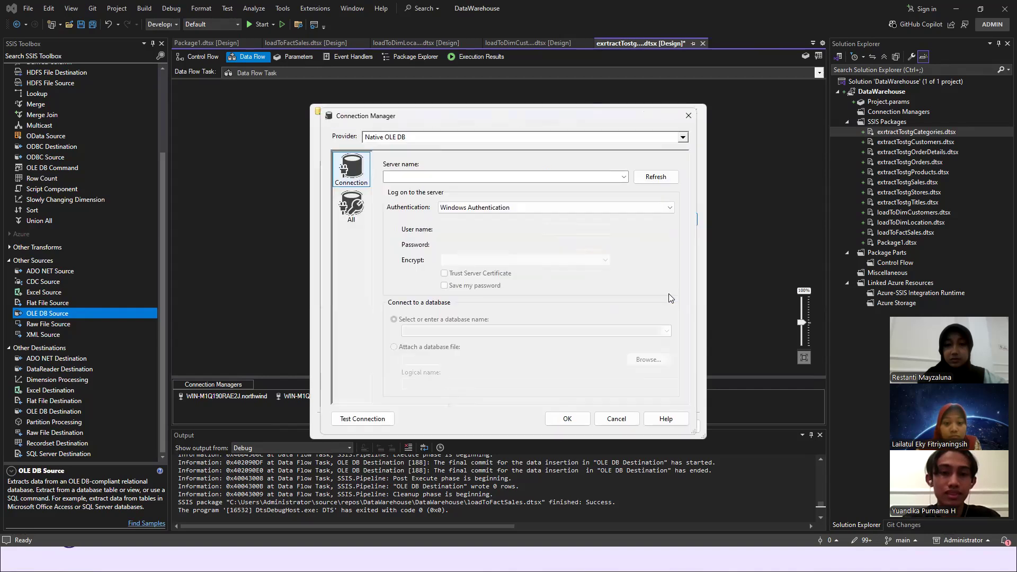
{"action": "left_click", "coordinate": [683, 138]}
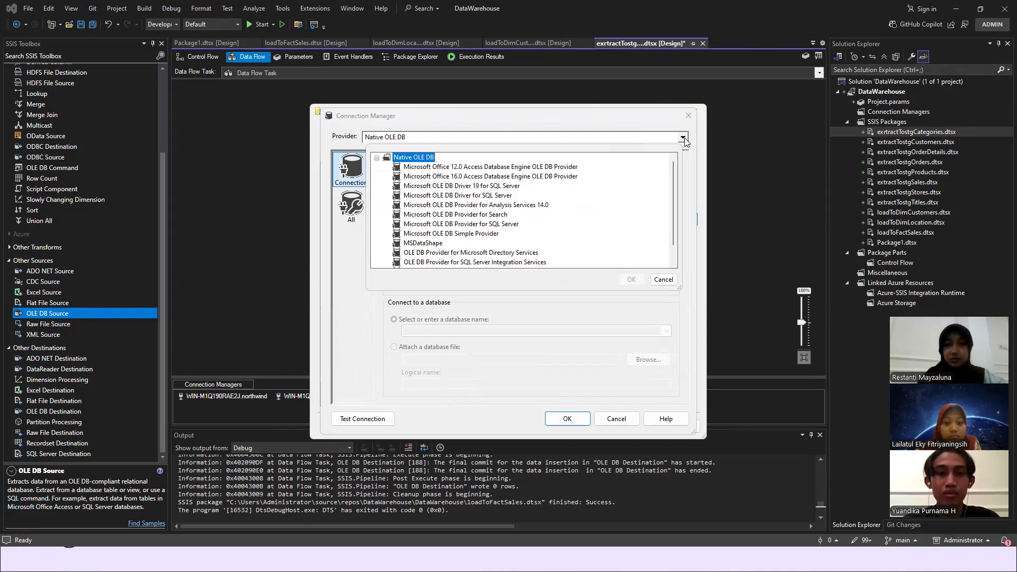
{"action": "left_click", "coordinate": [490, 187]}
{"action": "left_click", "coordinate": [489, 185]}
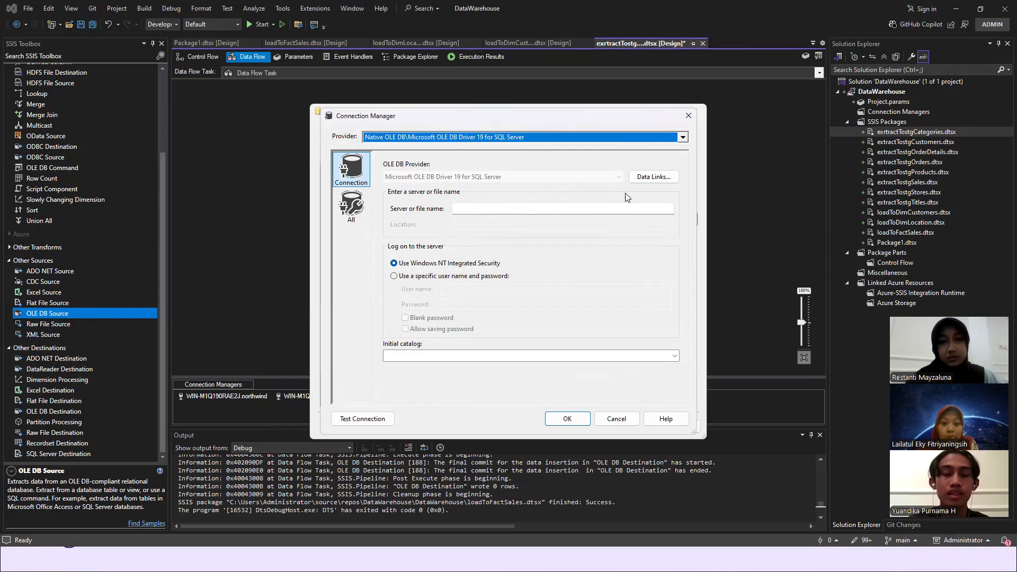
- Enable Trust server certificate in the new connection's advanced data link properties and accept the change
{"action": "left_click", "coordinate": [655, 179]}
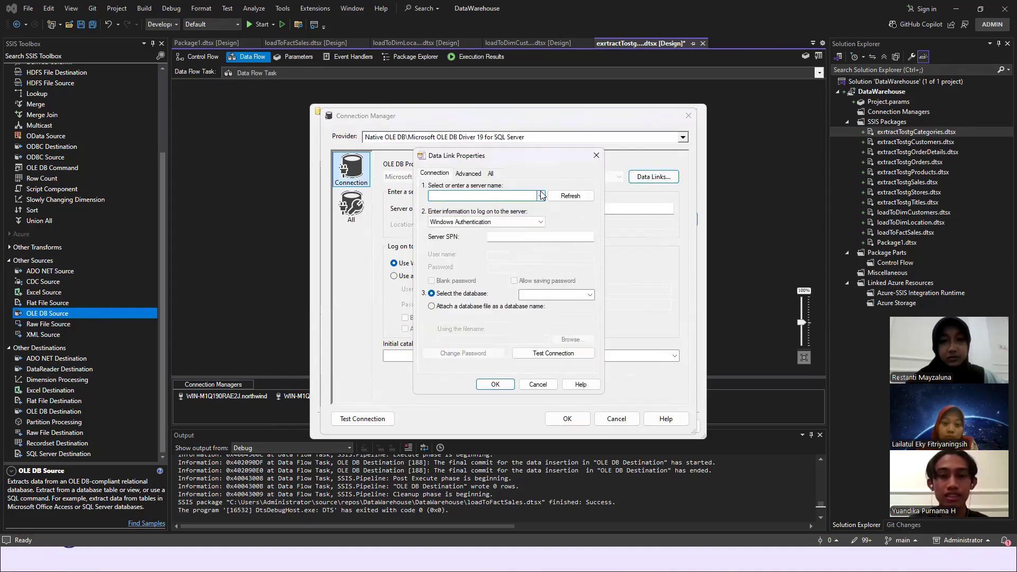
{"action": "left_click", "coordinate": [468, 174]}
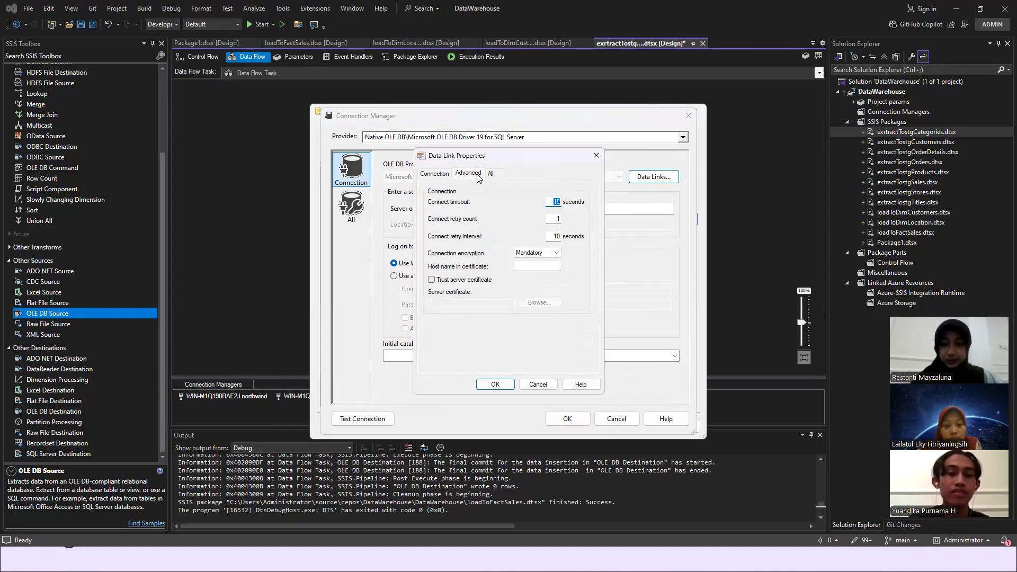
{"action": "left_click", "coordinate": [430, 281]}
{"action": "left_click", "coordinate": [435, 281]}
{"action": "left_click", "coordinate": [435, 282]}
{"action": "left_click", "coordinate": [435, 282]}
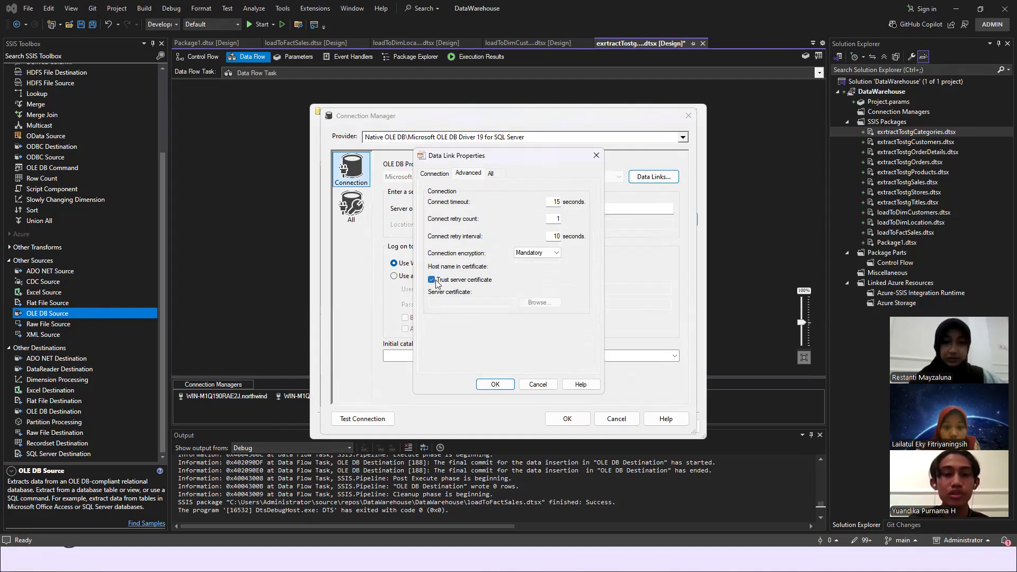
{"action": "left_click", "coordinate": [499, 382]}
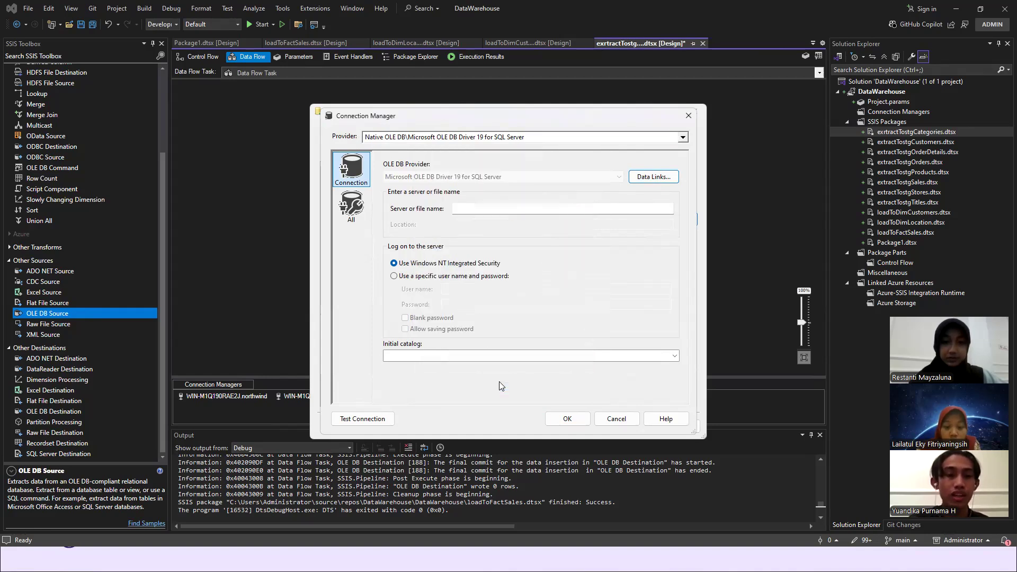
- Switch to SQL Server Management Studio and open the connected server's properties to look up its name
{"action": "left_click", "coordinate": [618, 208]}
{"action": "key", "text": "alt+Tab"}
{"action": "key", "text": "alt+Tab"}
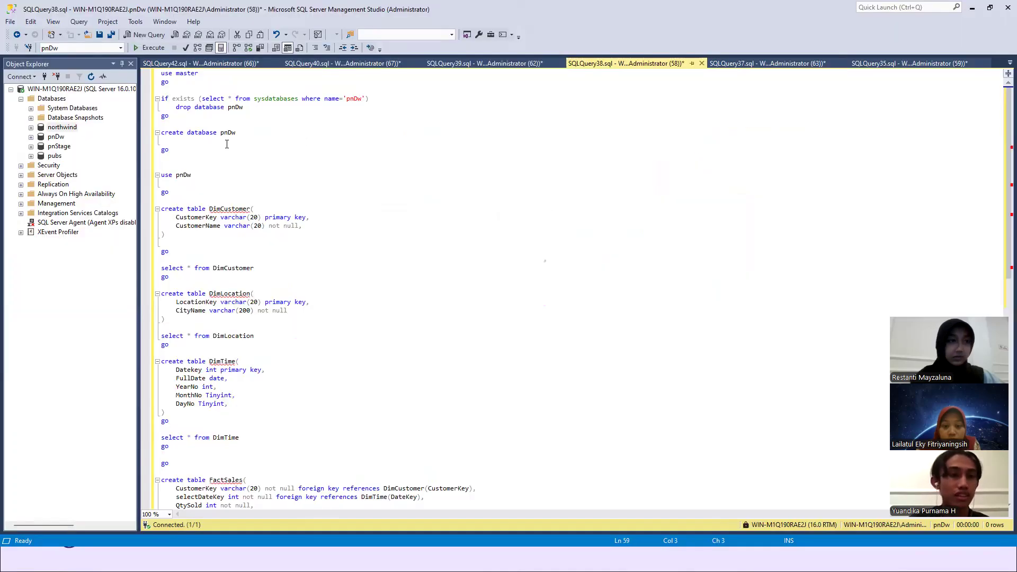
{"action": "left_click", "coordinate": [59, 90]}
{"action": "right_click", "coordinate": [59, 91]}
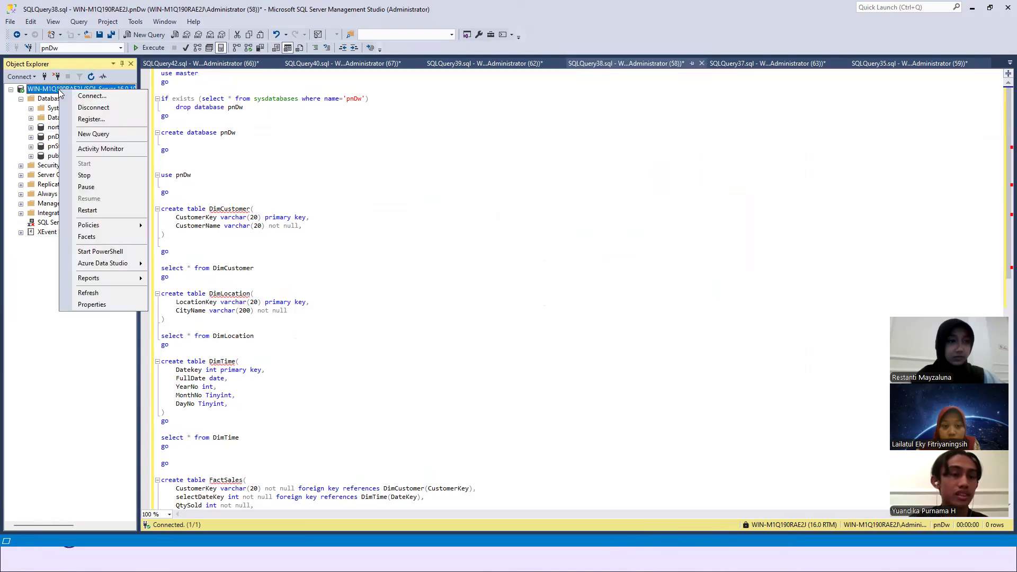
{"action": "left_click", "coordinate": [99, 305]}
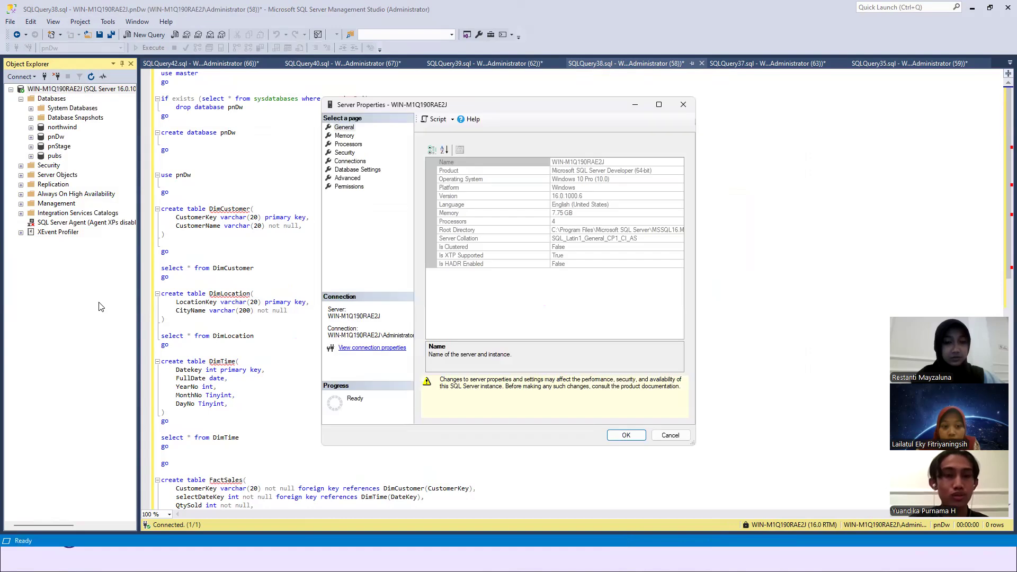
- Copy the server name from the server properties, switch to Visual Studio, and enter WIN-M1Q190RAE2J as the new connection's server
{"action": "left_click", "coordinate": [581, 162]}
{"action": "left_click", "coordinate": [581, 162]}
{"action": "key", "text": "ctrl+c"}
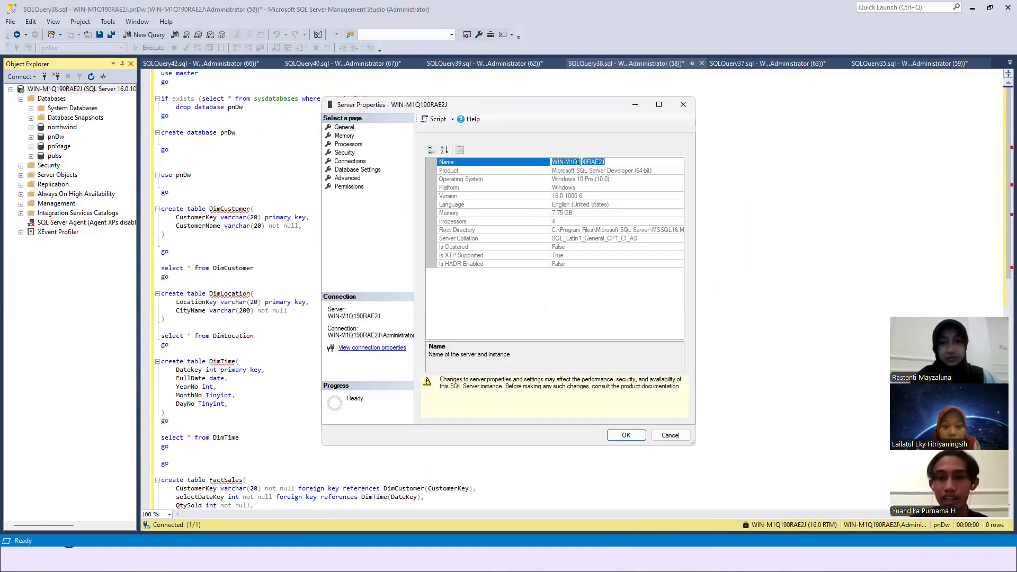
{"action": "key", "text": "alt+Tab"}
{"action": "key", "text": "alt+Tab"}
{"action": "key", "text": "alt+Tab"}
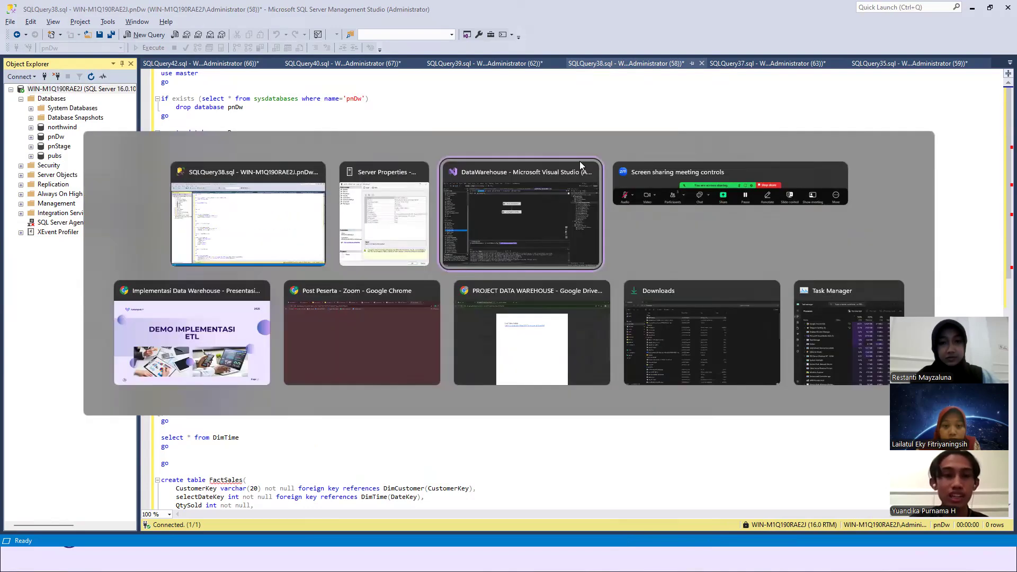
{"action": "key", "text": "ctrl+v"}
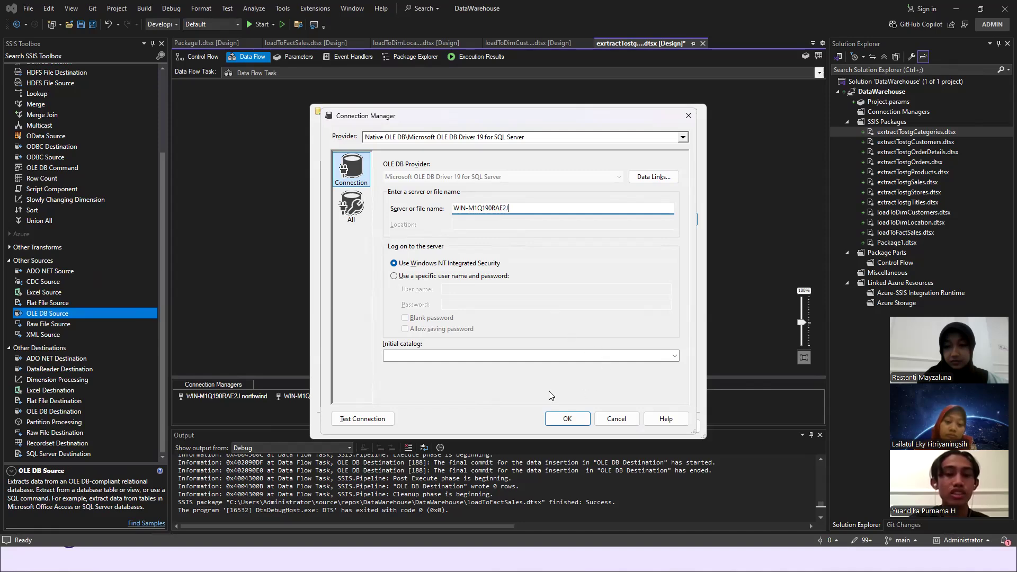
- Test the new connection, discard it, and leave the OLE DB connection manager configuration without applying changes
{"action": "left_click", "coordinate": [381, 419]}
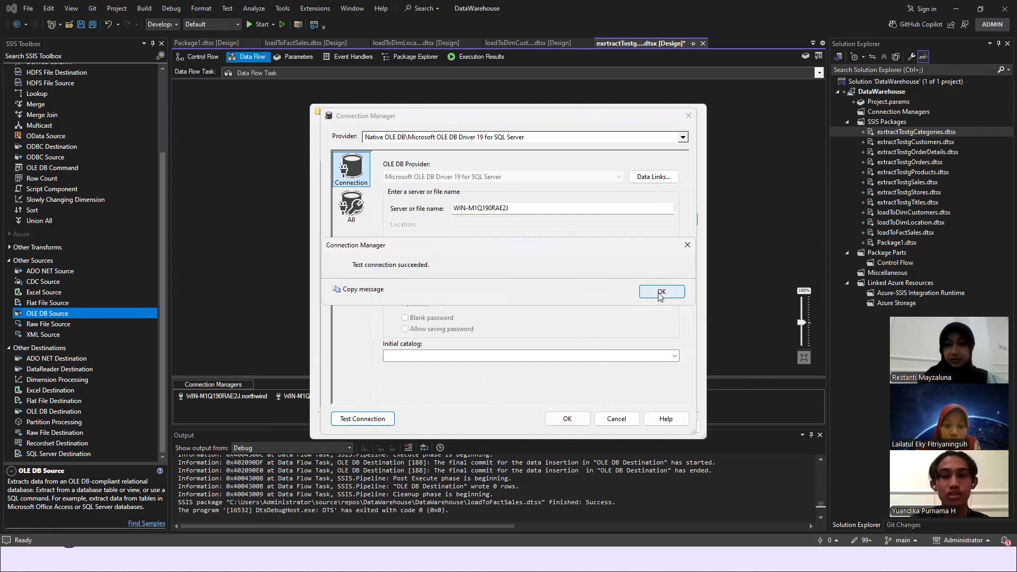
{"action": "left_click", "coordinate": [660, 293]}
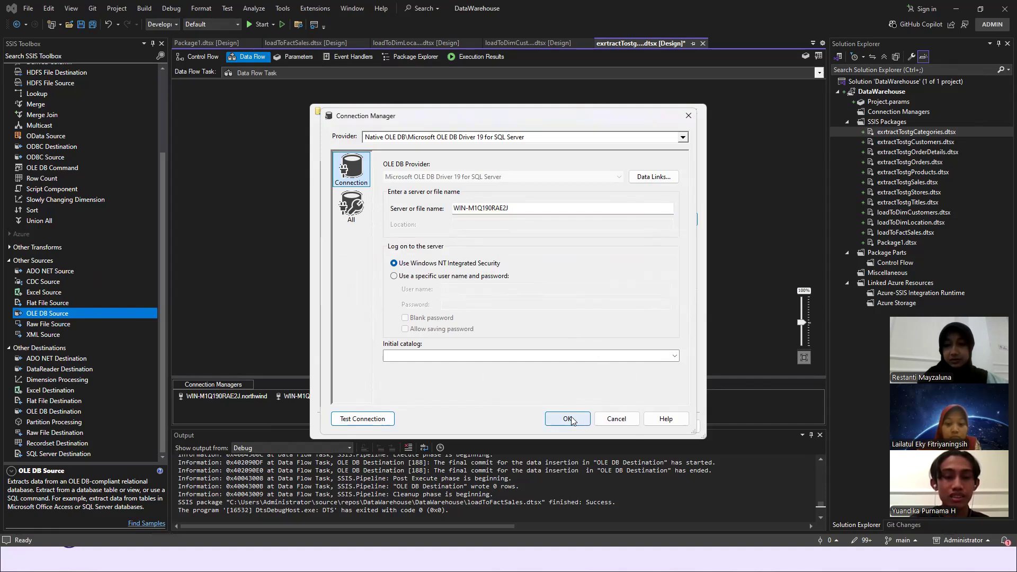
{"action": "left_click", "coordinate": [690, 115]}
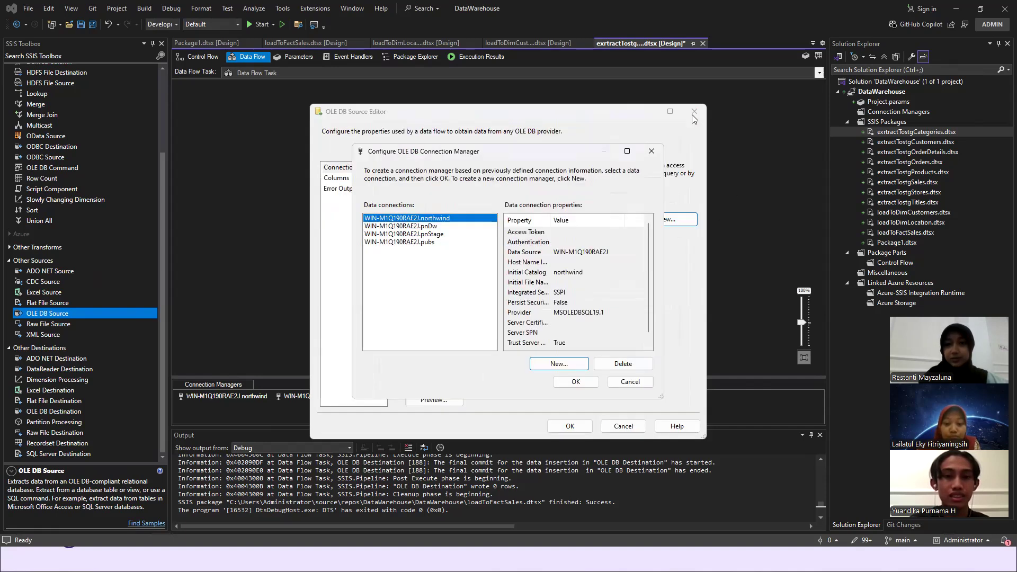
{"action": "left_click", "coordinate": [651, 150]}
- Choose [dbo].[Categories] as the source table, review its external and output columns, and accept the source settings
{"action": "left_click", "coordinate": [625, 276]}
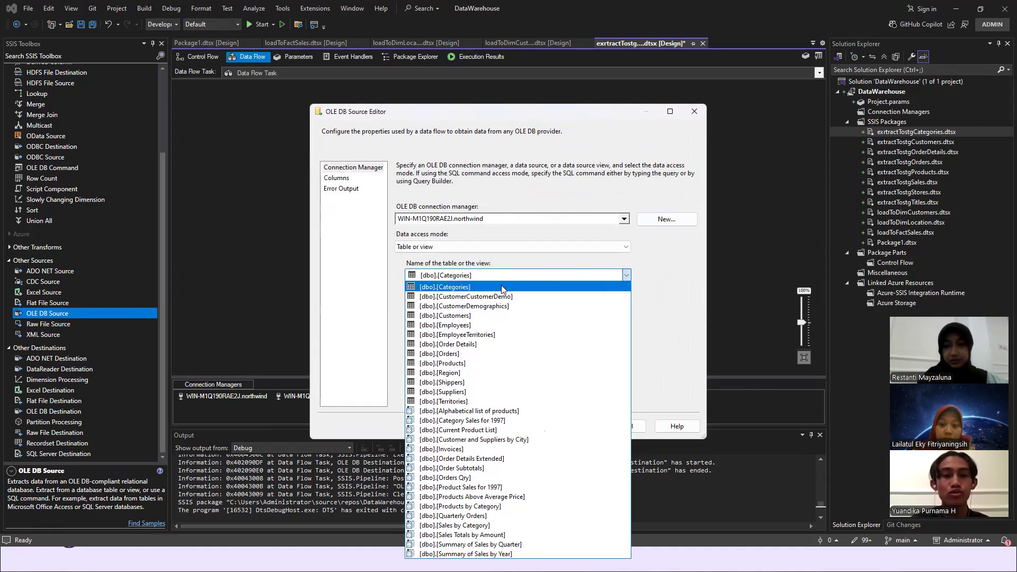
{"action": "left_click", "coordinate": [473, 287]}
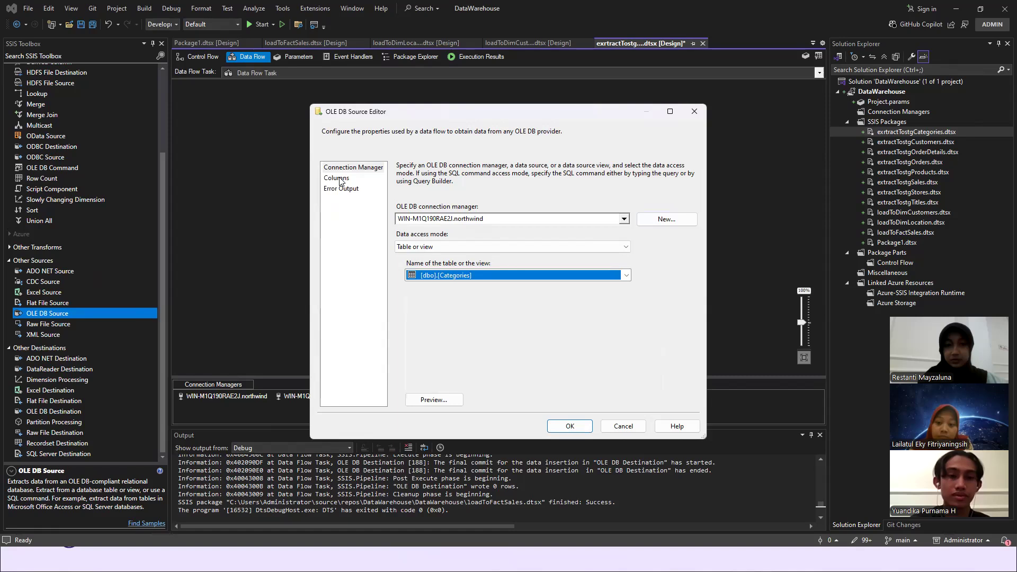
{"action": "left_click", "coordinate": [340, 180]}
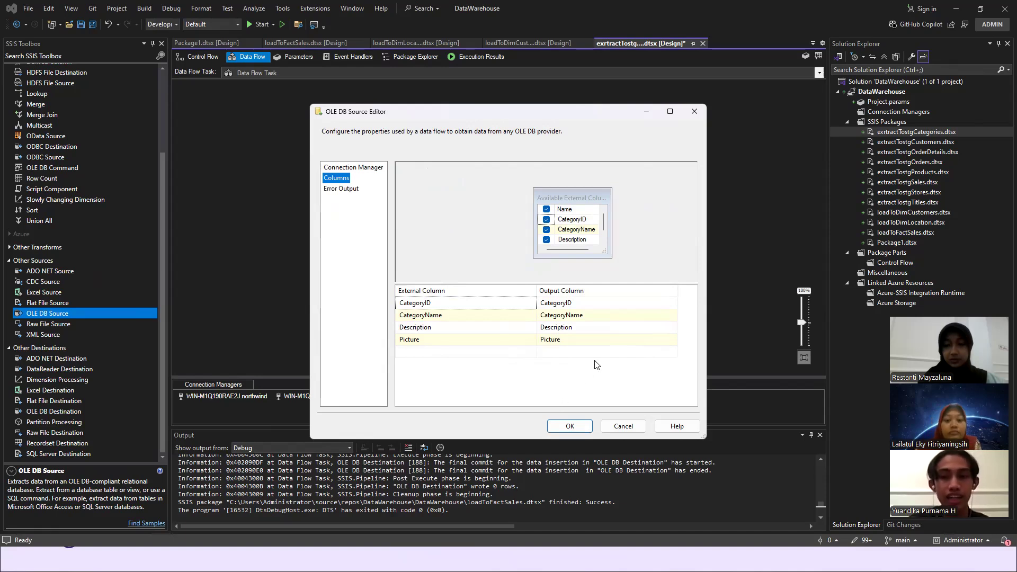
{"action": "left_click", "coordinate": [573, 429]}
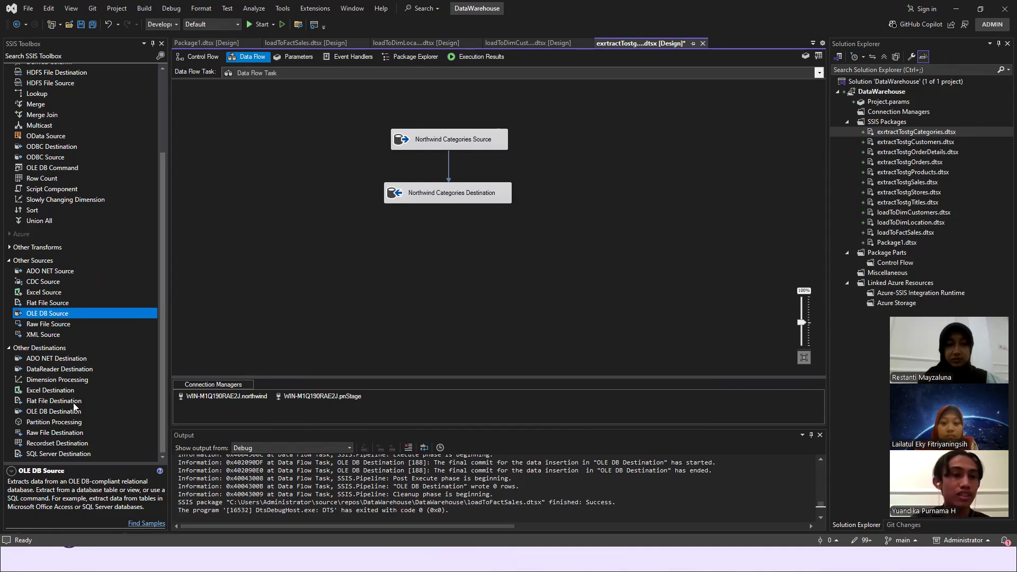
- Add an extra OLE DB Destination to the data flow and remove it again
{"action": "left_click_drag", "start_coordinate": [69, 409], "coordinate": [297, 203]}
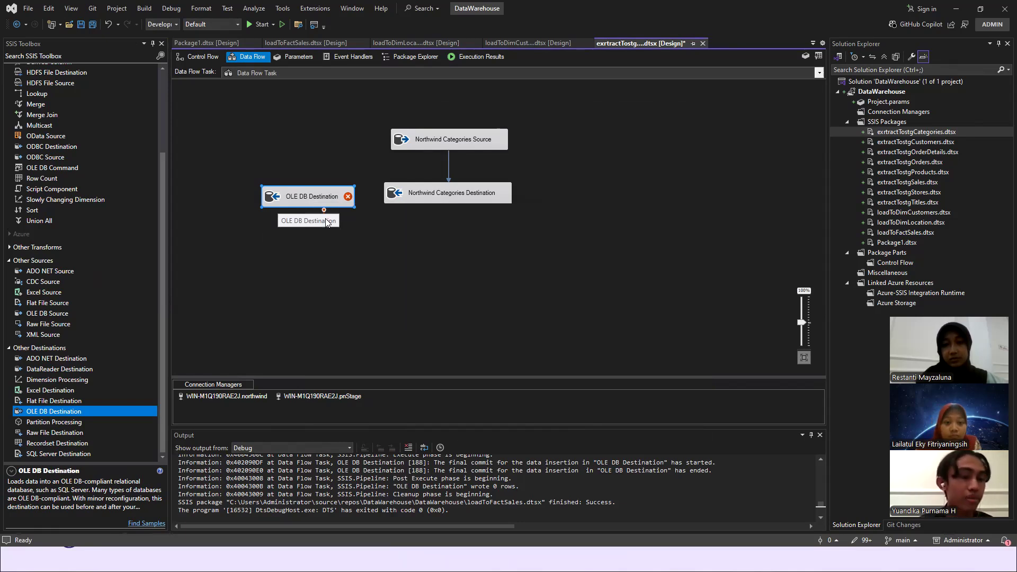
{"action": "key", "text": "Delete"}
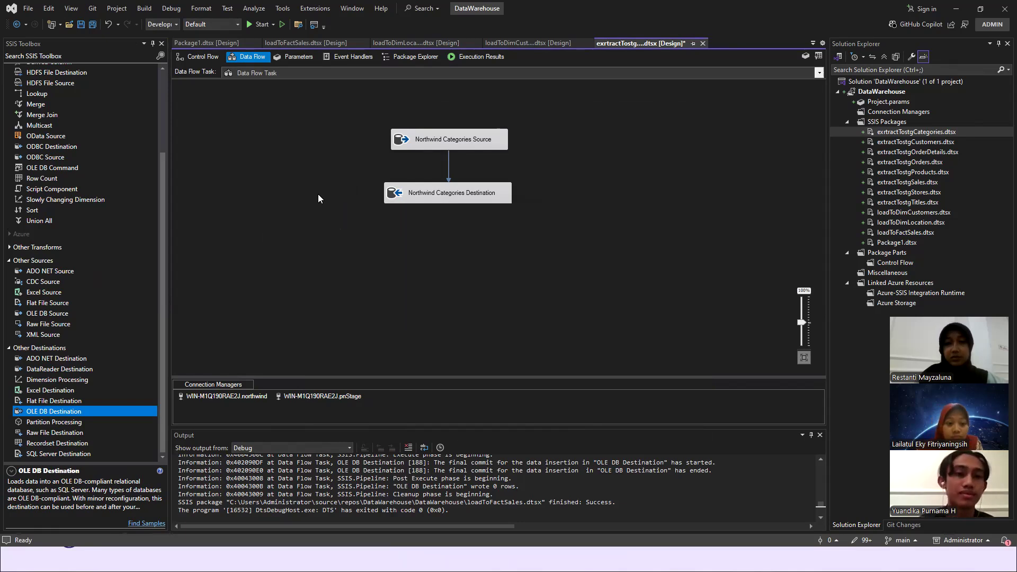
- Open the Northwind Categories Destination for editing and inspect the pnStage data connection's properties without applying a new selection
{"action": "left_click", "coordinate": [458, 195]}
{"action": "double_click", "coordinate": [457, 192]}
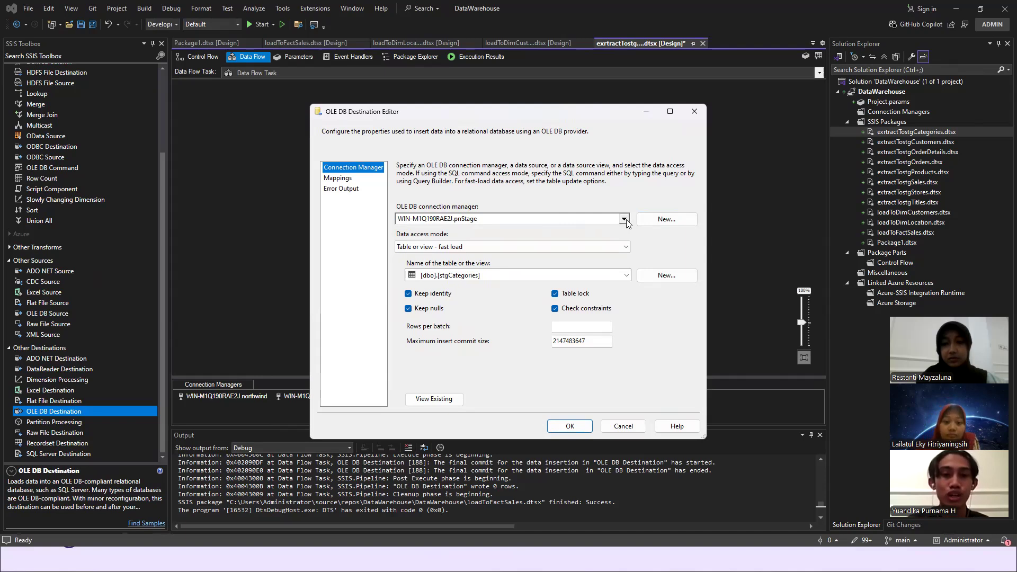
{"action": "left_click", "coordinate": [651, 220]}
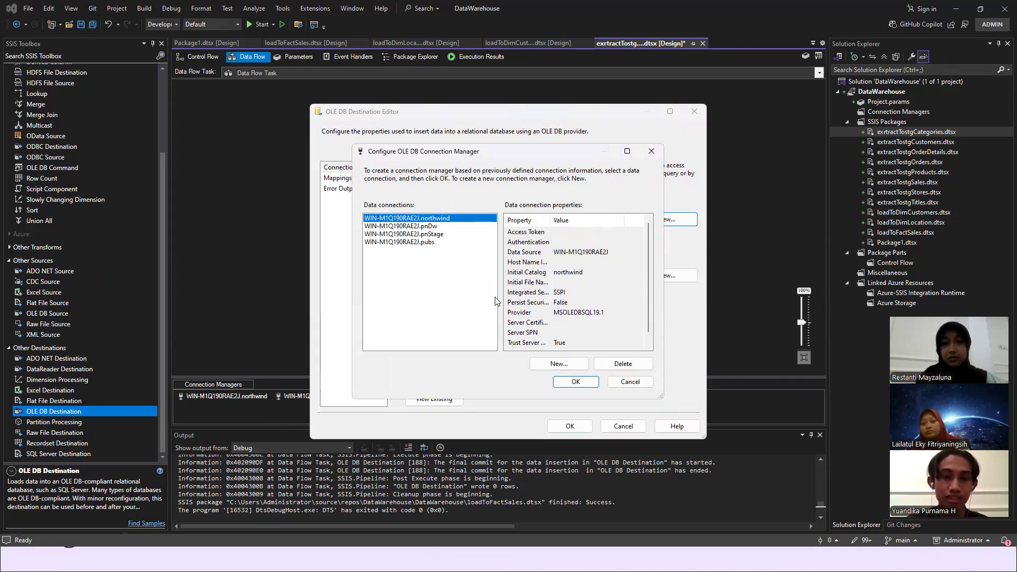
{"action": "left_click", "coordinate": [436, 234]}
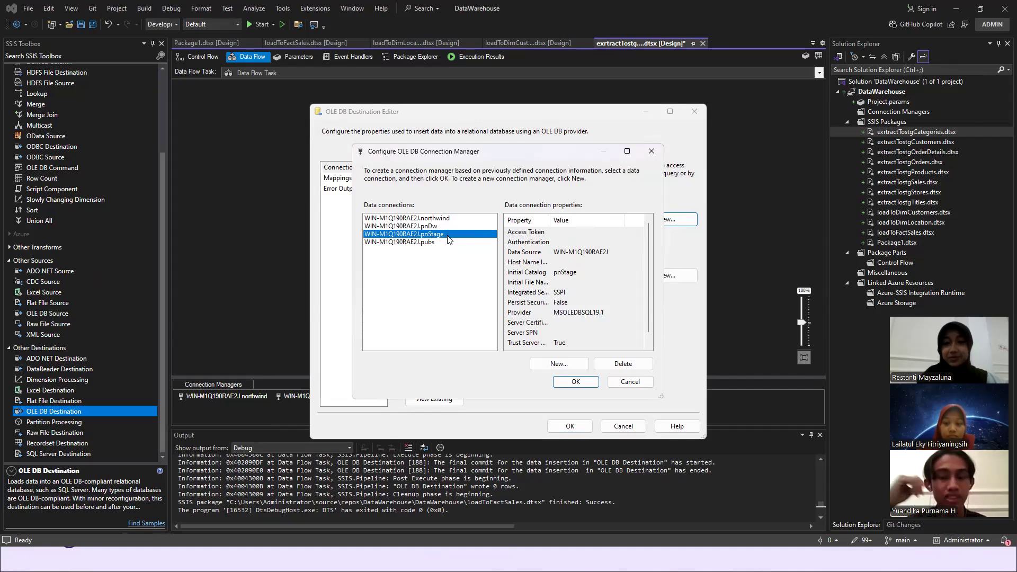
{"action": "left_click", "coordinate": [626, 382]}
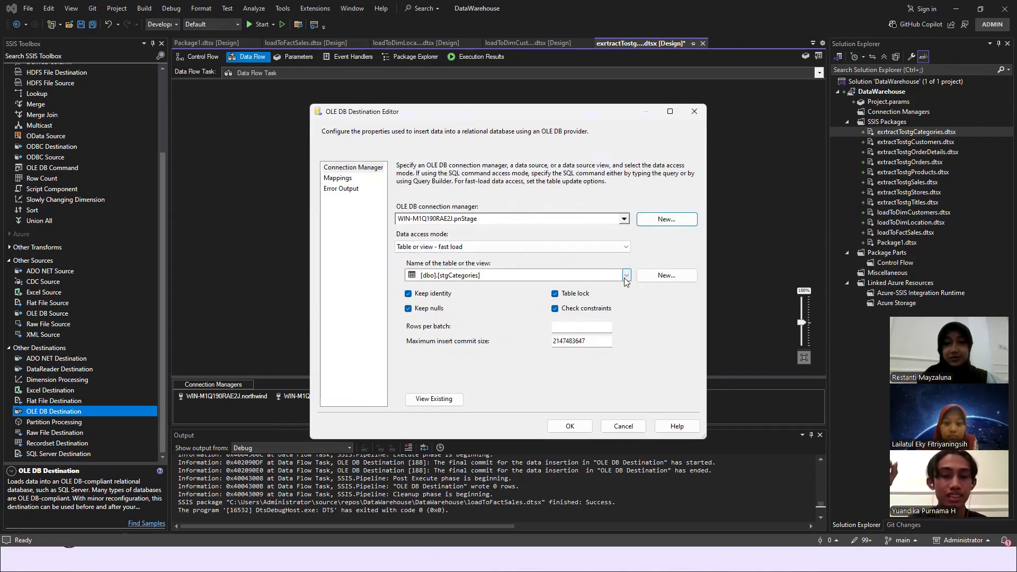
- Choose [dbo].[stgCategories] as the destination table, review the column mappings, and accept the destination settings
{"action": "left_click", "coordinate": [625, 277]}
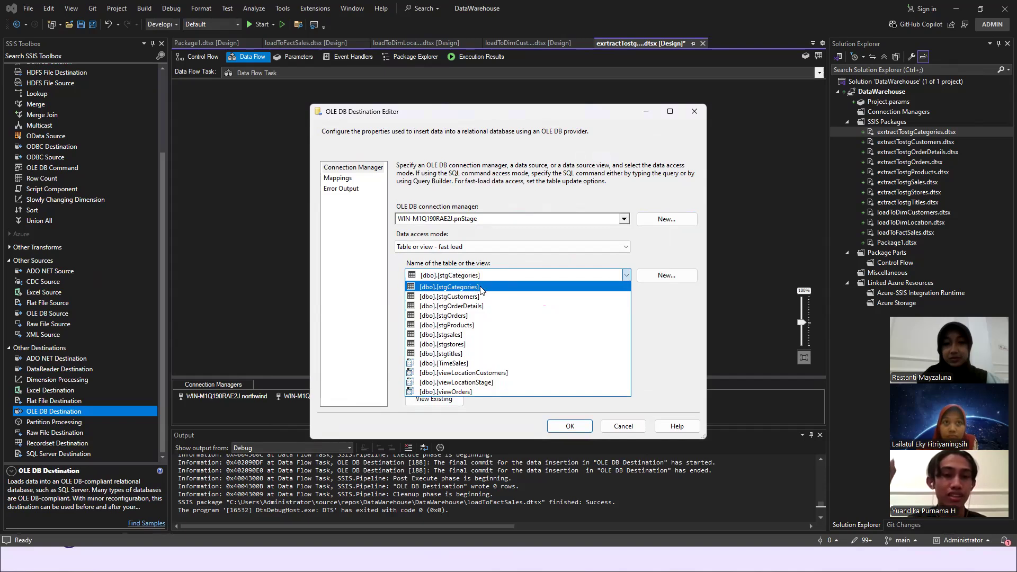
{"action": "left_click", "coordinate": [661, 308]}
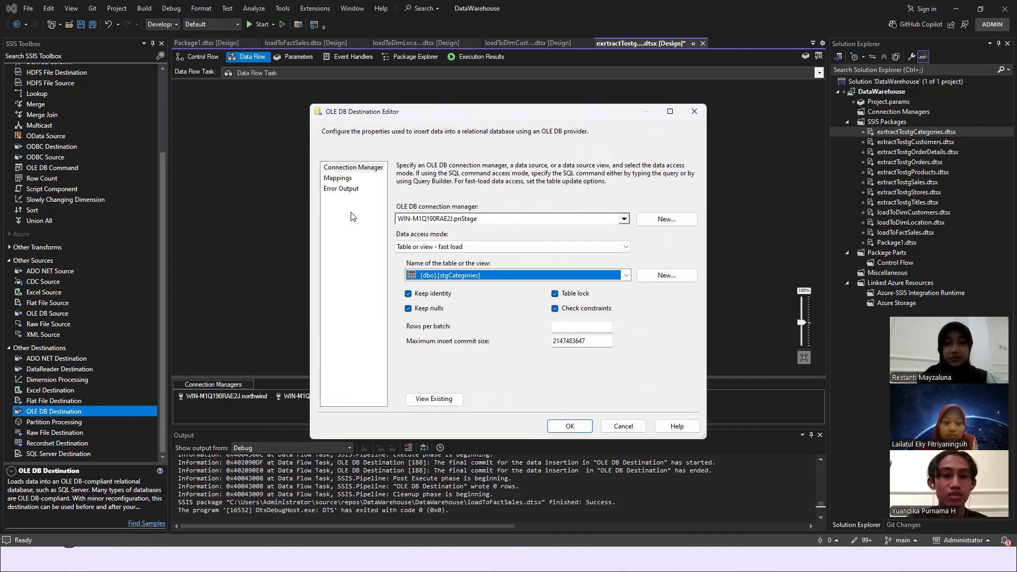
{"action": "left_click", "coordinate": [348, 181]}
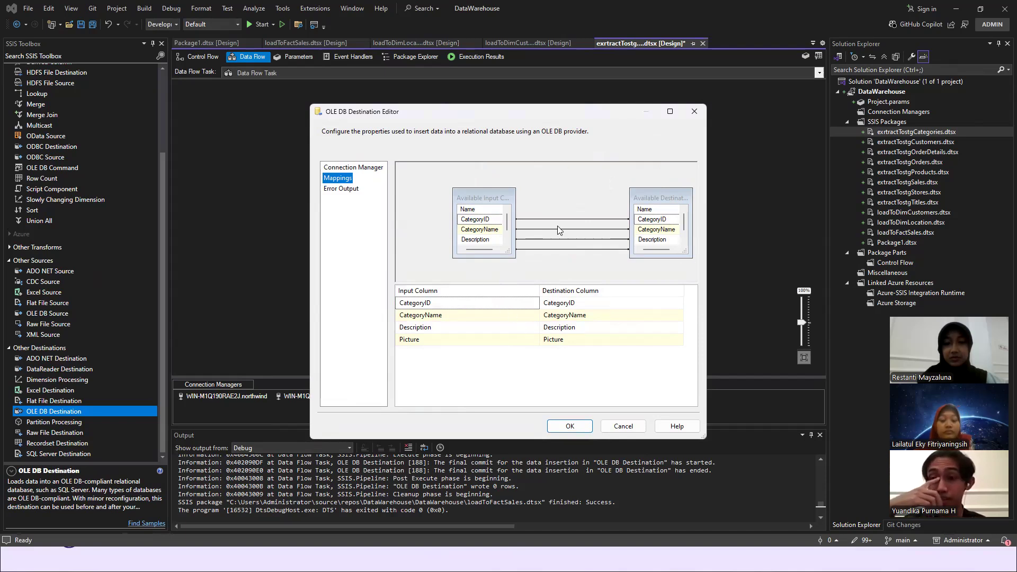
{"action": "left_click", "coordinate": [569, 426]}
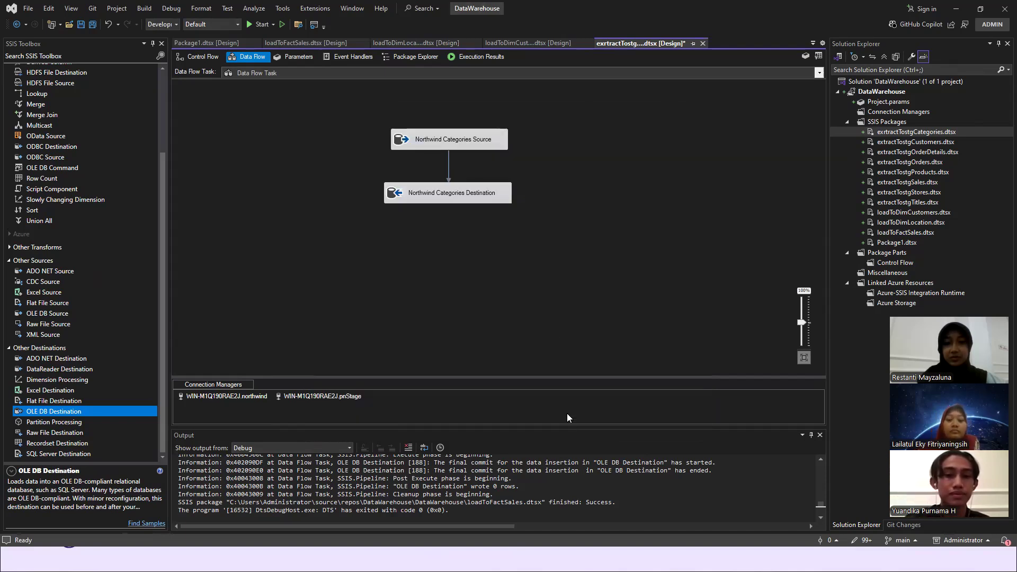
- Go to the package's control flow, add a second Execute SQL Task, and remove it again
{"action": "left_click", "coordinate": [205, 56]}
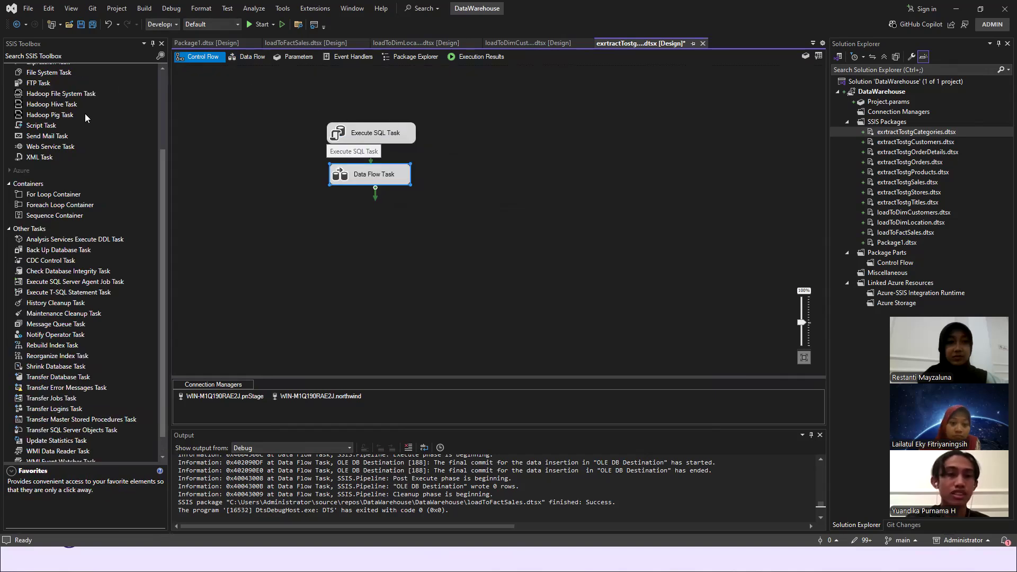
{"action": "scroll", "coordinate": [84, 113], "scroll_direction": "up", "scroll_amount": 4}
{"action": "left_click_drag", "start_coordinate": [64, 91], "coordinate": [108, 95]}
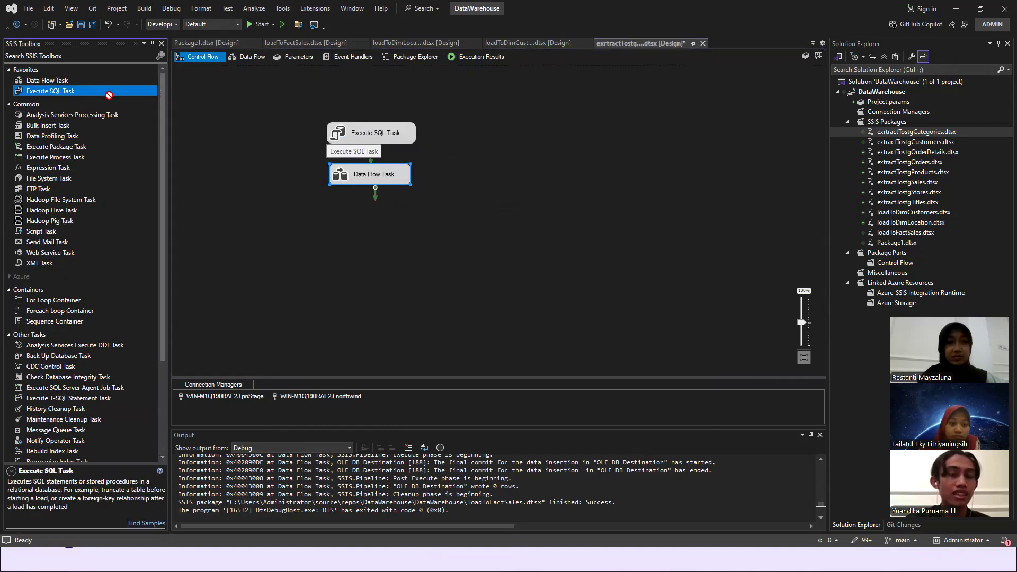
{"action": "left_click_drag", "start_coordinate": [480, 109], "coordinate": [479, 123]}
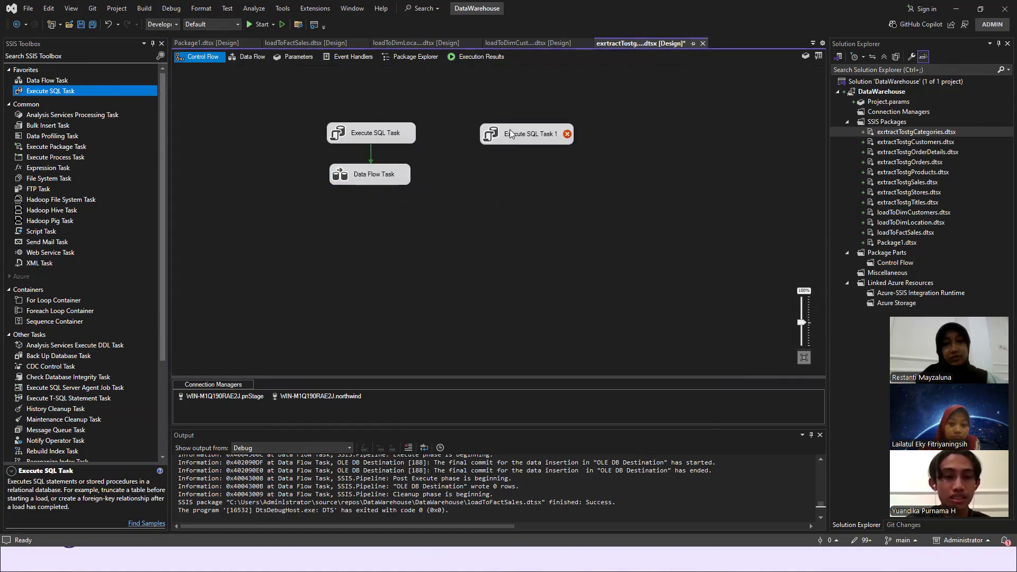
{"action": "key", "text": "Delete"}
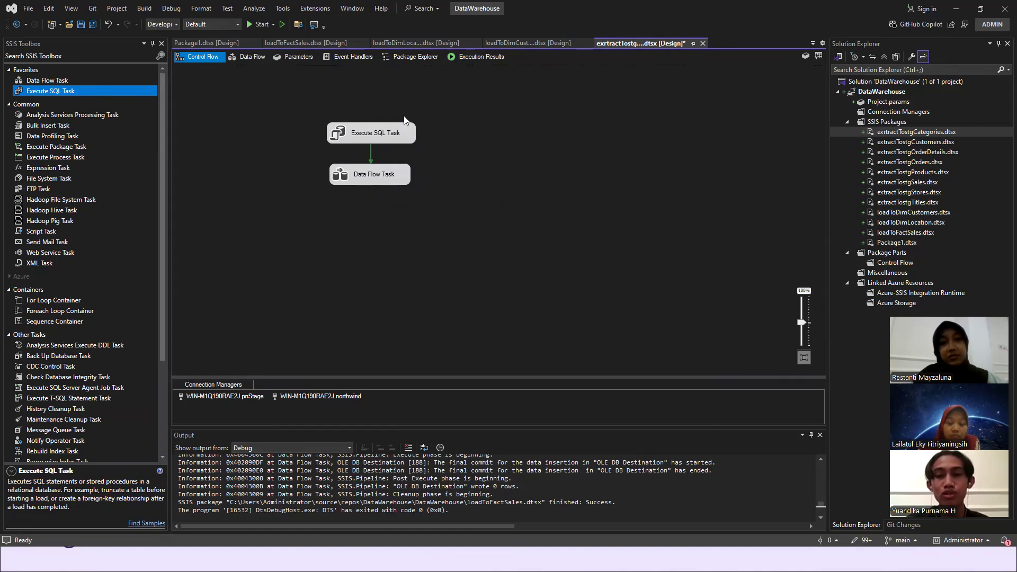
- Review and accept the existing Execute SQL Task's settings for truncating stgCategories, and run the package
{"action": "double_click", "coordinate": [377, 130]}
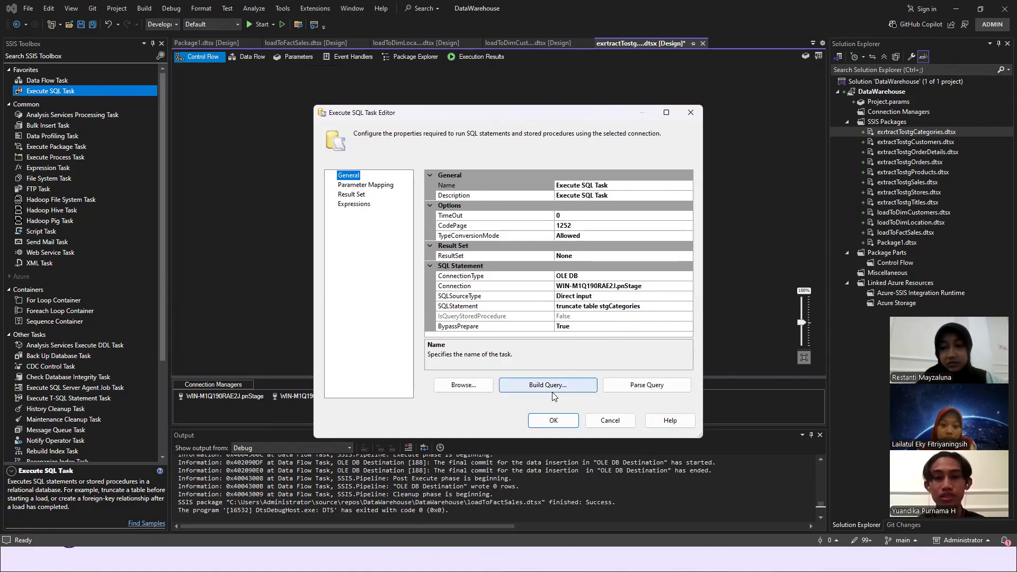
{"action": "left_click", "coordinate": [554, 414]}
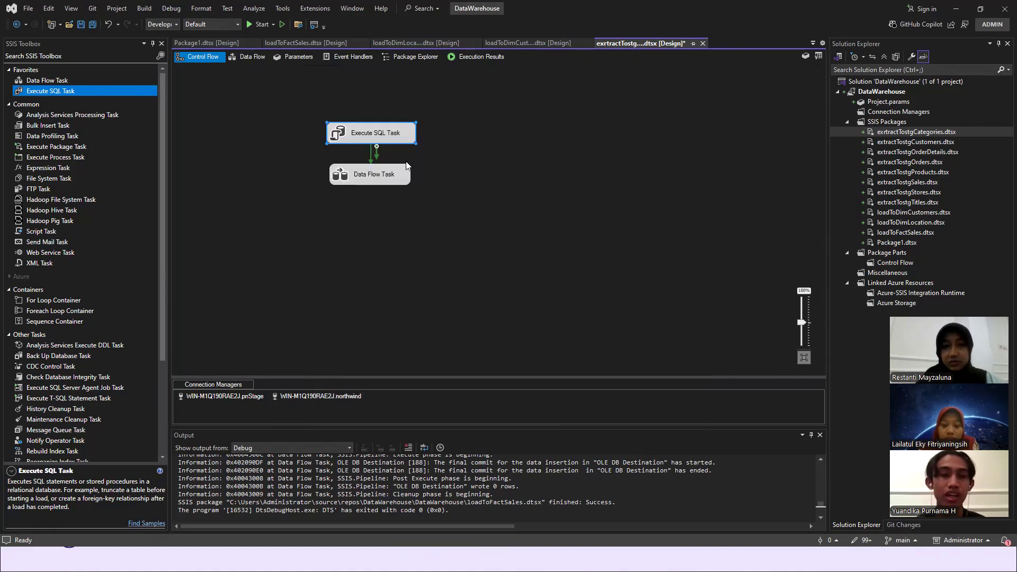
{"action": "left_click", "coordinate": [253, 25]}
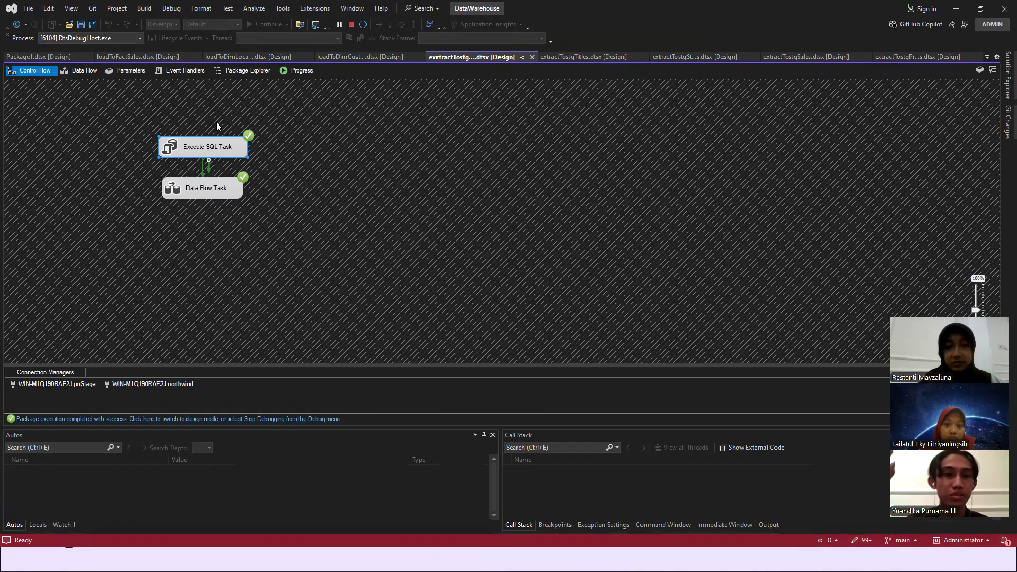
- Switch to SQL Server Management Studio and query the top 1000 rows of dbo.stgCategories in pnStage
{"action": "key", "text": "alt+Tab"}
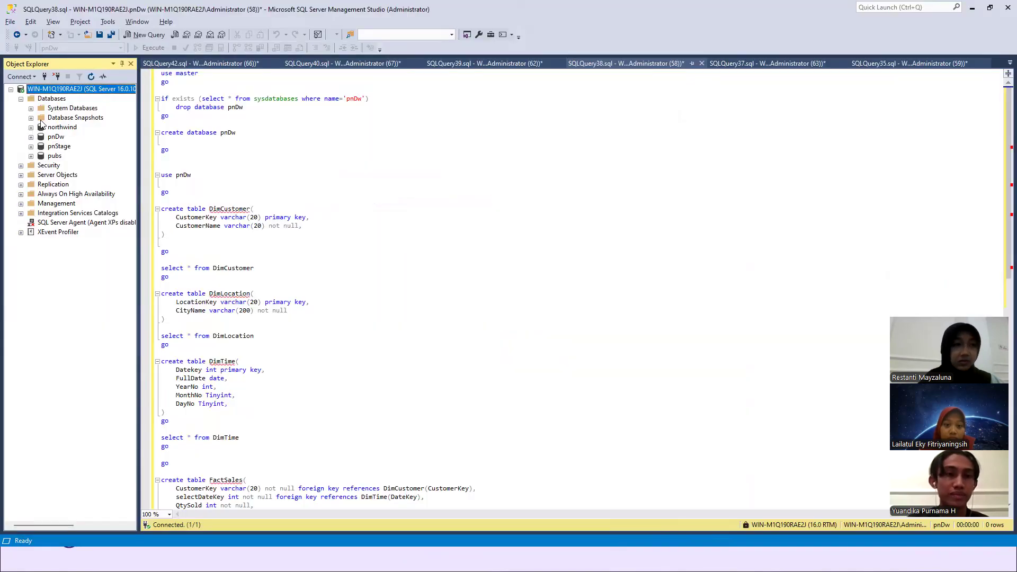
{"action": "left_click", "coordinate": [30, 147]}
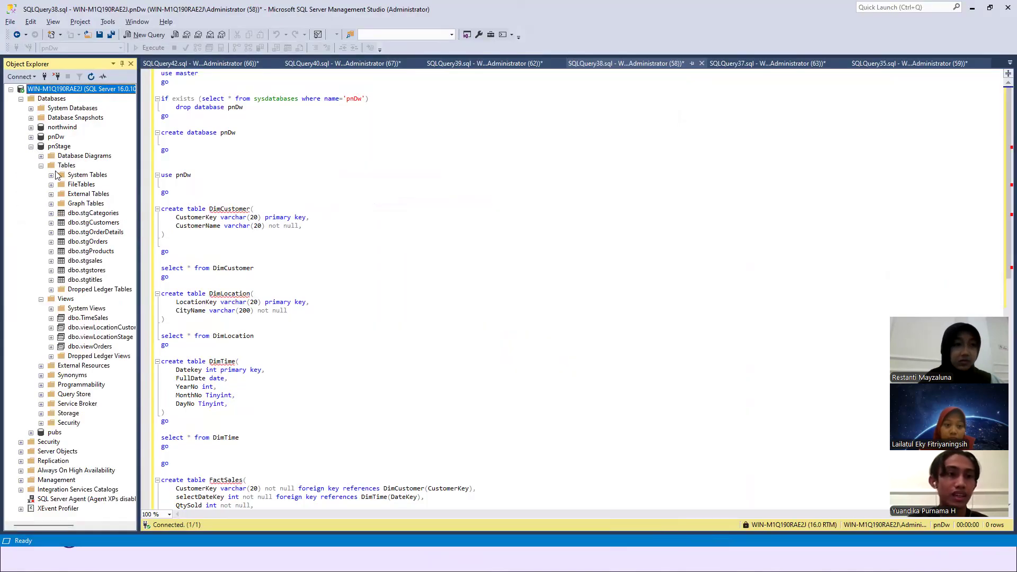
{"action": "left_click", "coordinate": [92, 216]}
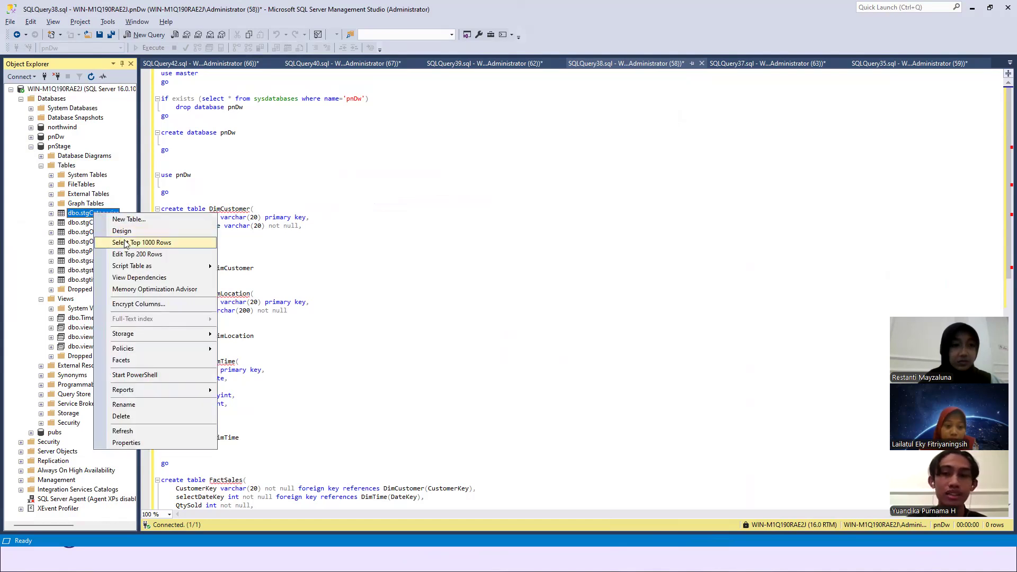
{"action": "left_click", "coordinate": [127, 243]}
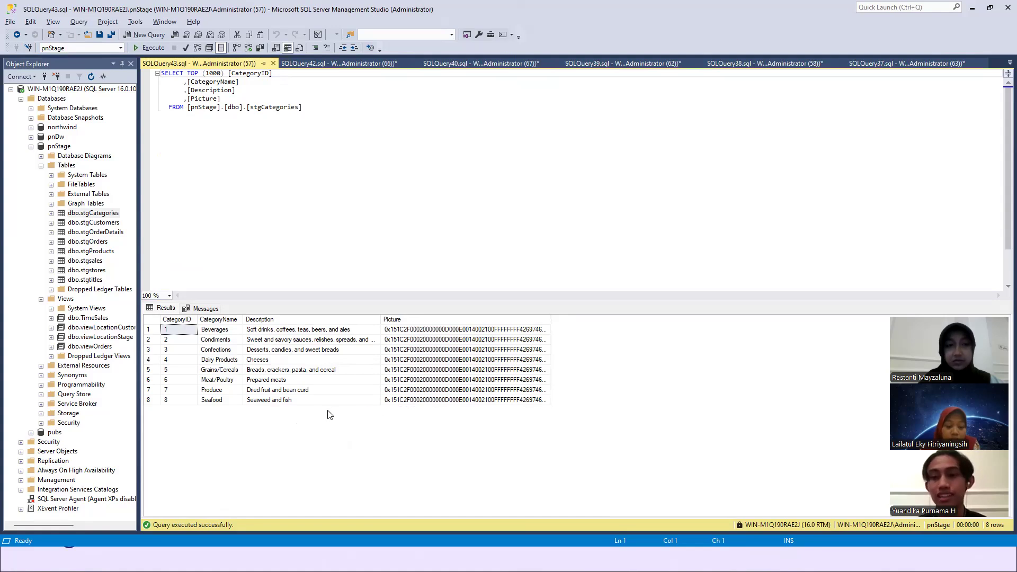
- Switch back to Visual Studio, stop the package's debugging run, and open the extractTostgSales.dtsx package
{"action": "key", "text": "alt+Tab"}
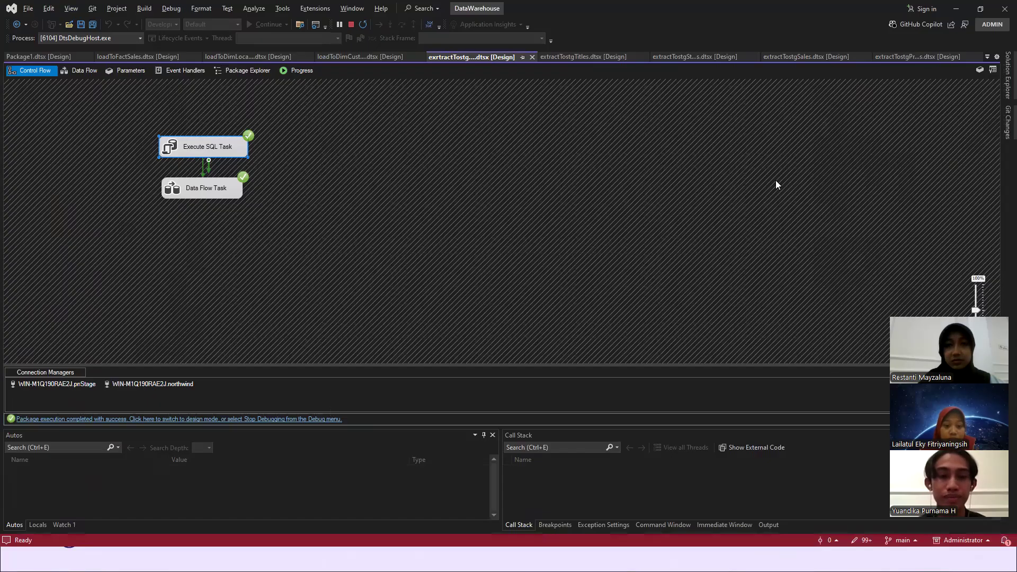
{"action": "left_click", "coordinate": [351, 24]}
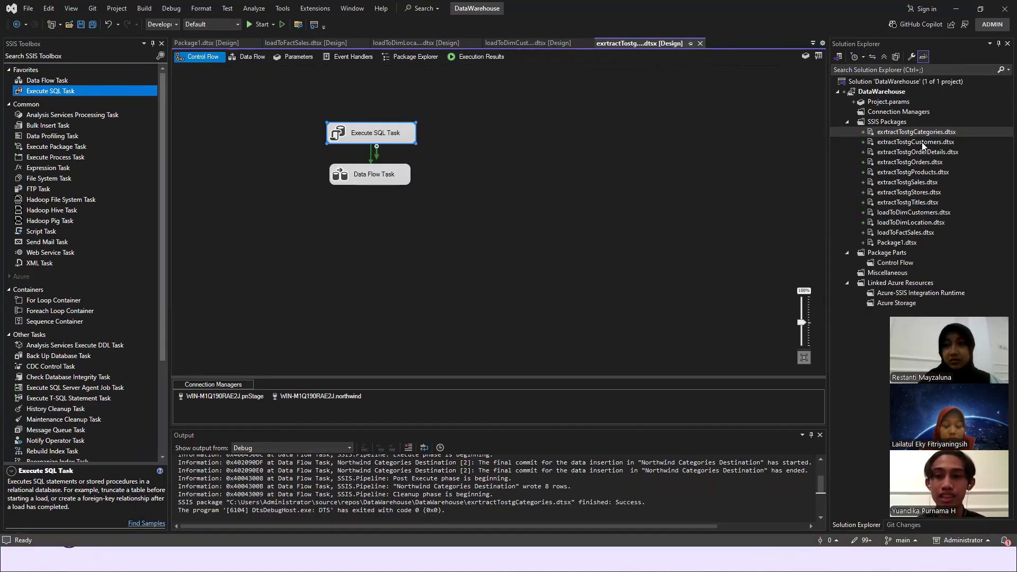
{"action": "double_click", "coordinate": [911, 183]}
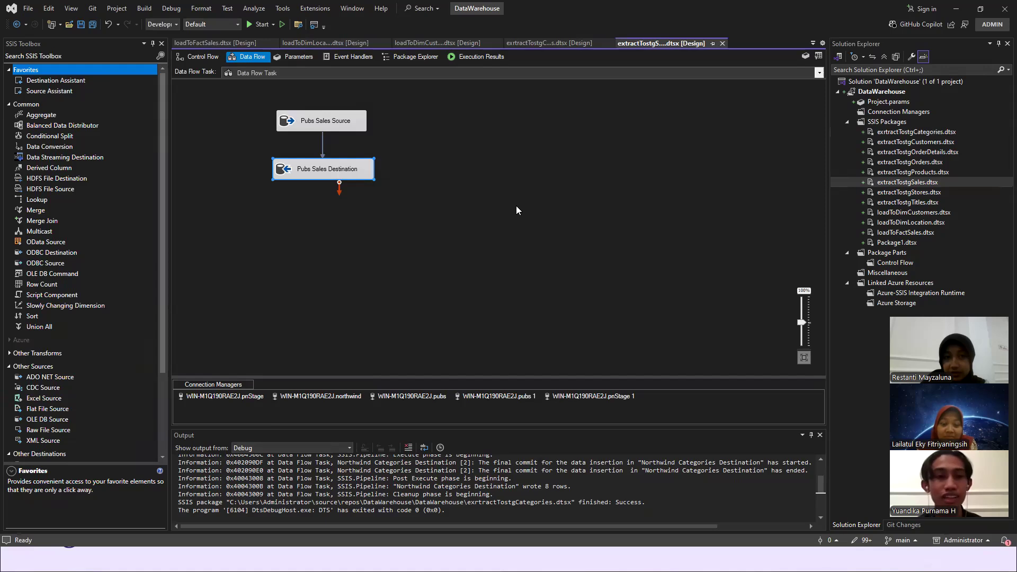
{"action": "left_click", "coordinate": [449, 147]}
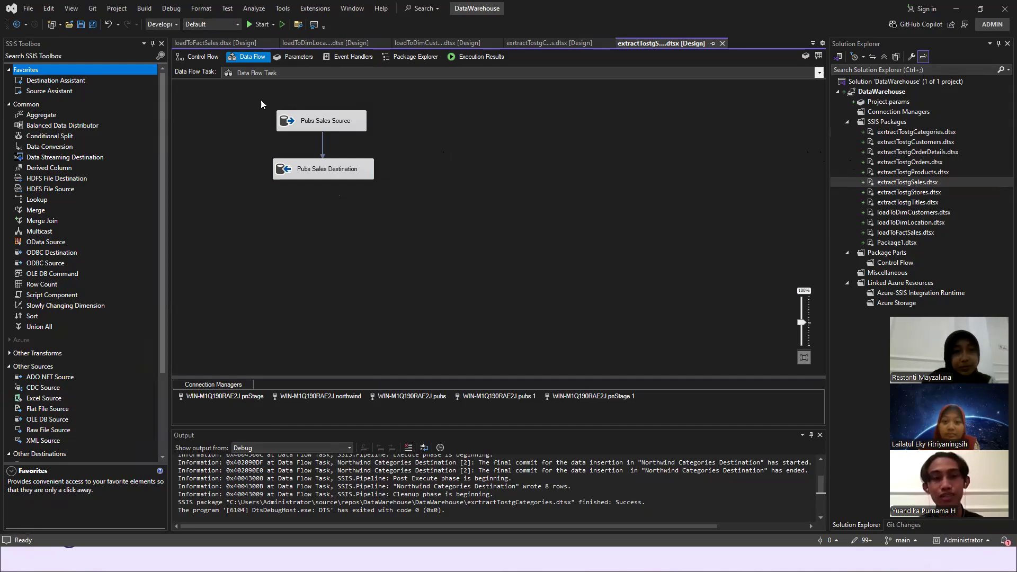
- Review the package's control flow, enter its Data Flow Task, and open the settings of Pubs Sales Source
{"action": "left_click", "coordinate": [207, 58]}
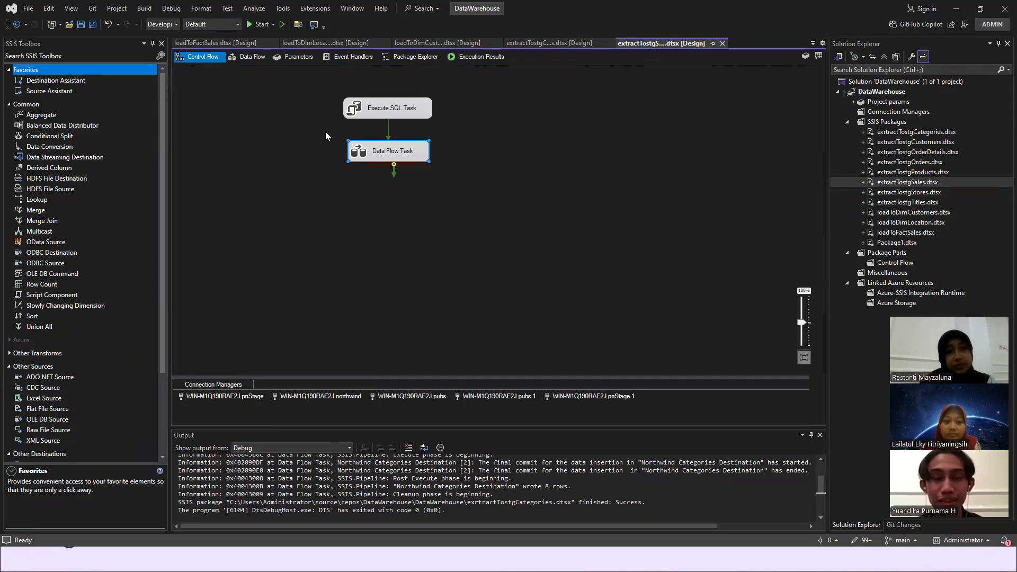
{"action": "left_click", "coordinate": [361, 185]}
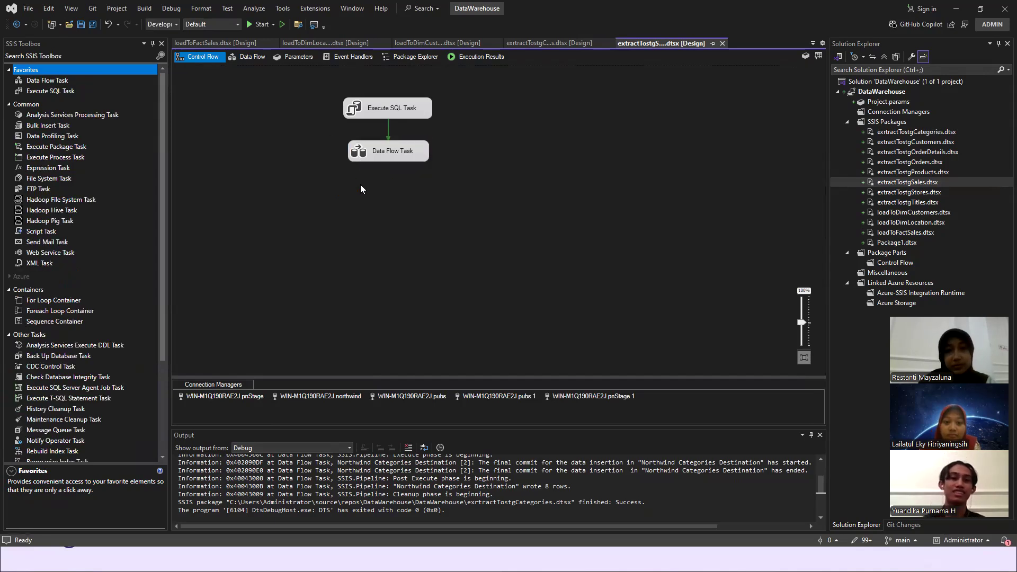
{"action": "double_click", "coordinate": [378, 154]}
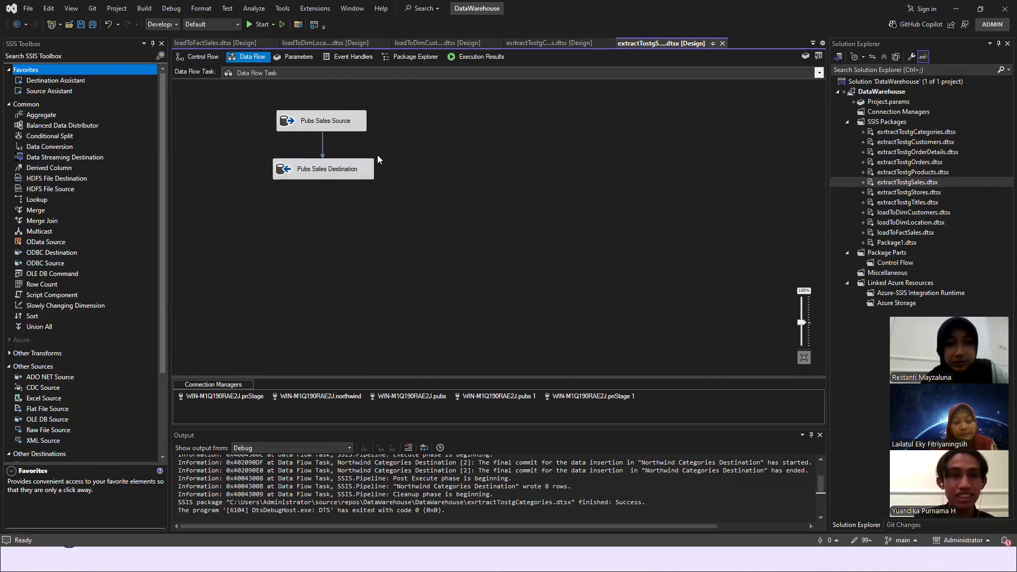
{"action": "double_click", "coordinate": [339, 127]}
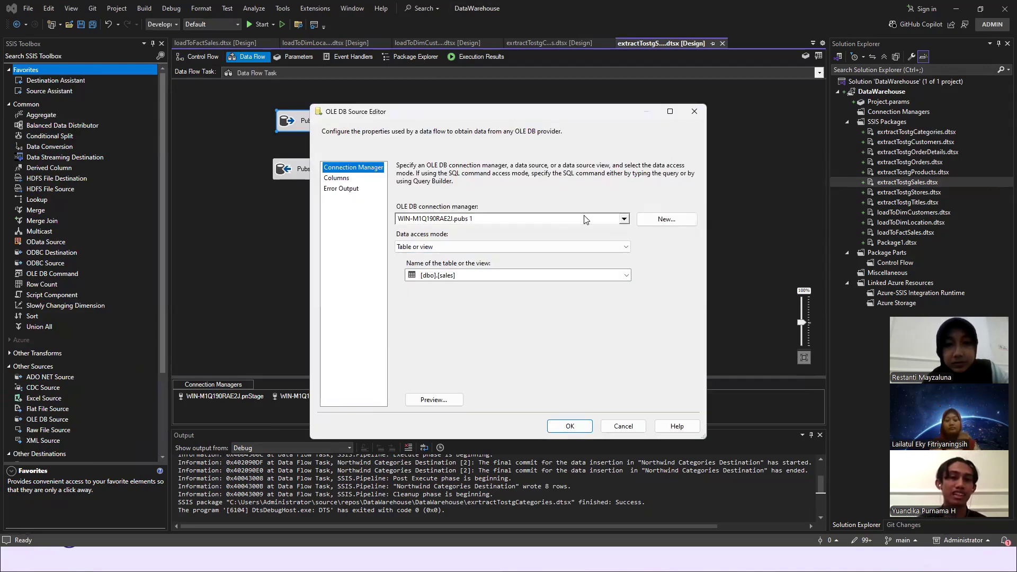
- Start a new OLE DB connection using Microsoft OLE DB Driver 19 for SQL Server, with Trust server certificate enabled
{"action": "left_click", "coordinate": [642, 221]}
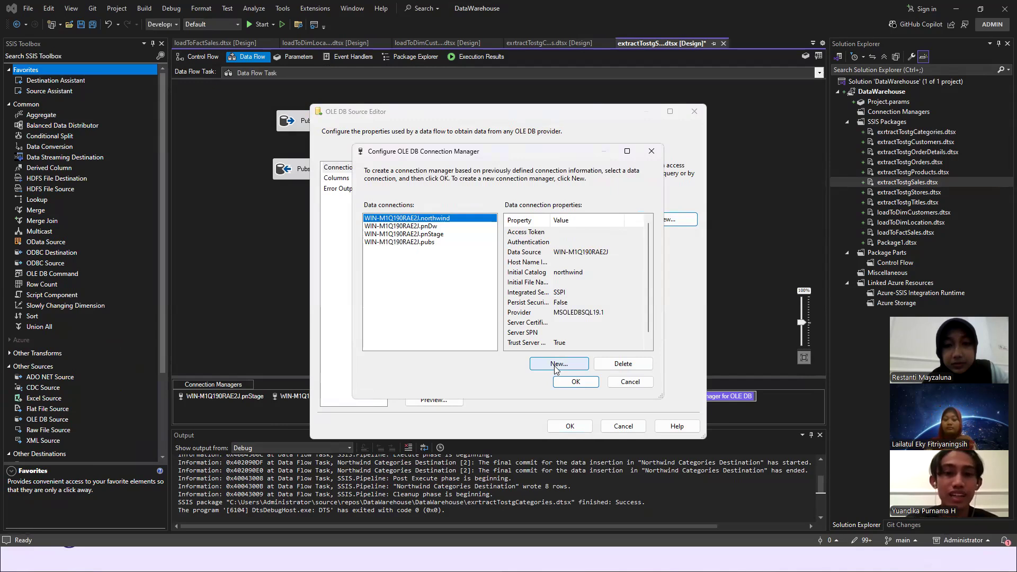
{"action": "left_click", "coordinate": [555, 368]}
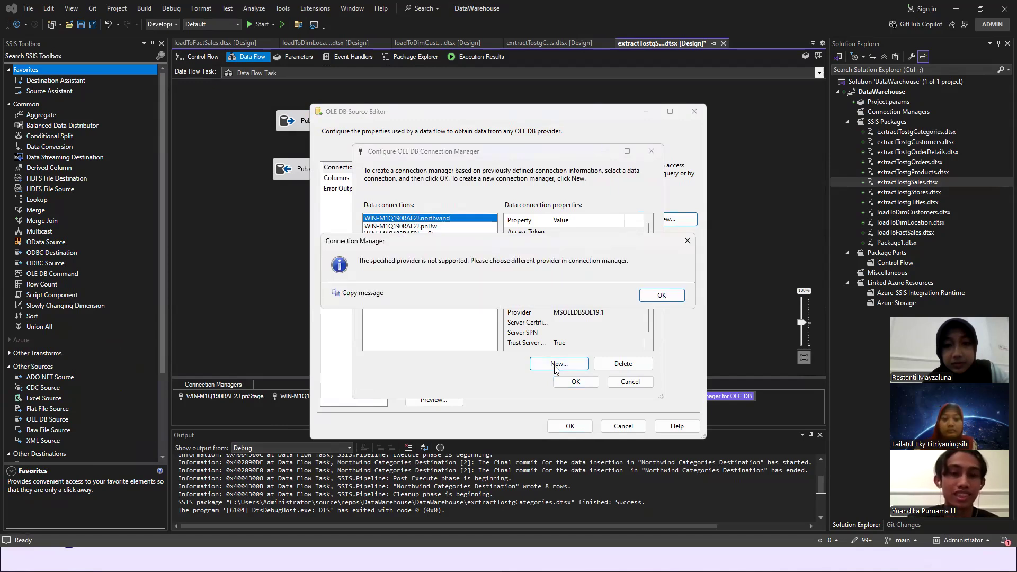
{"action": "left_click", "coordinate": [656, 297]}
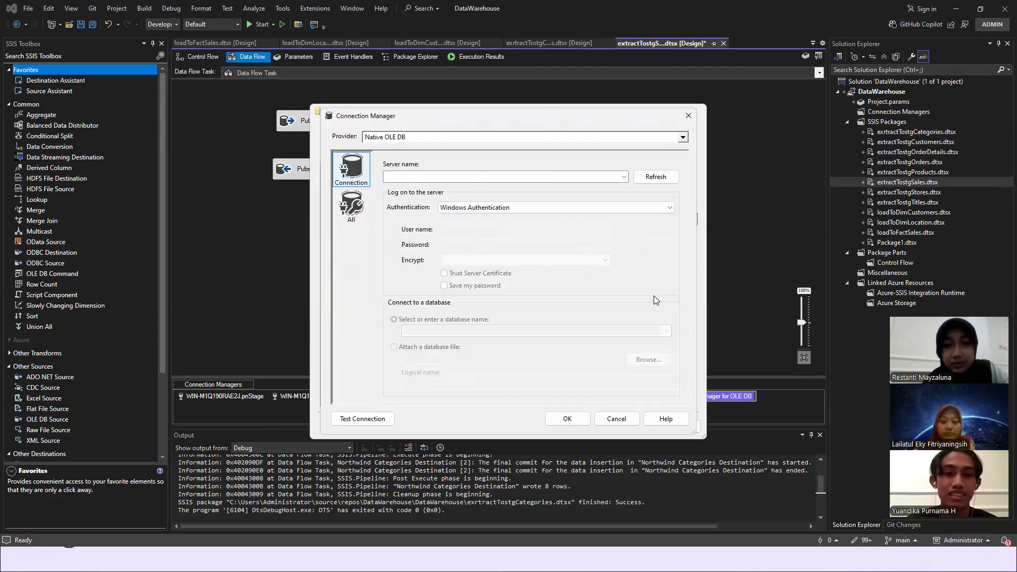
{"action": "left_click", "coordinate": [683, 139]}
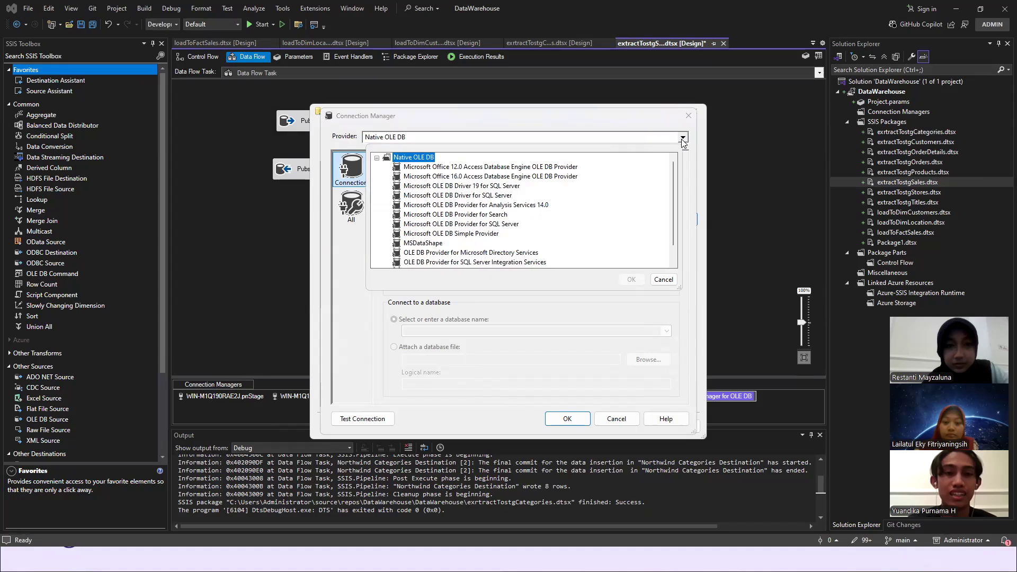
{"action": "double_click", "coordinate": [495, 186]}
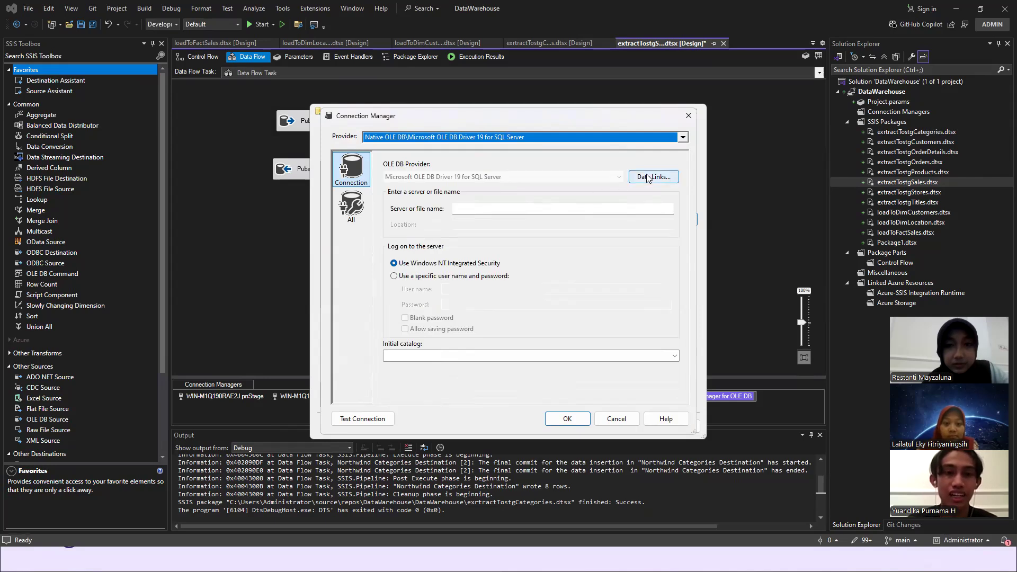
{"action": "left_click", "coordinate": [647, 178]}
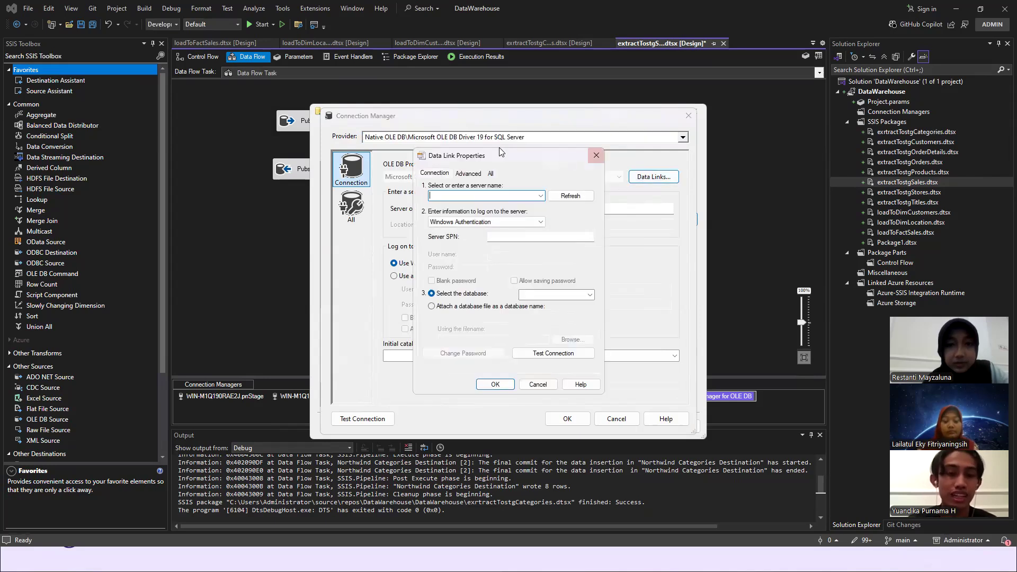
{"action": "left_click", "coordinate": [469, 174]}
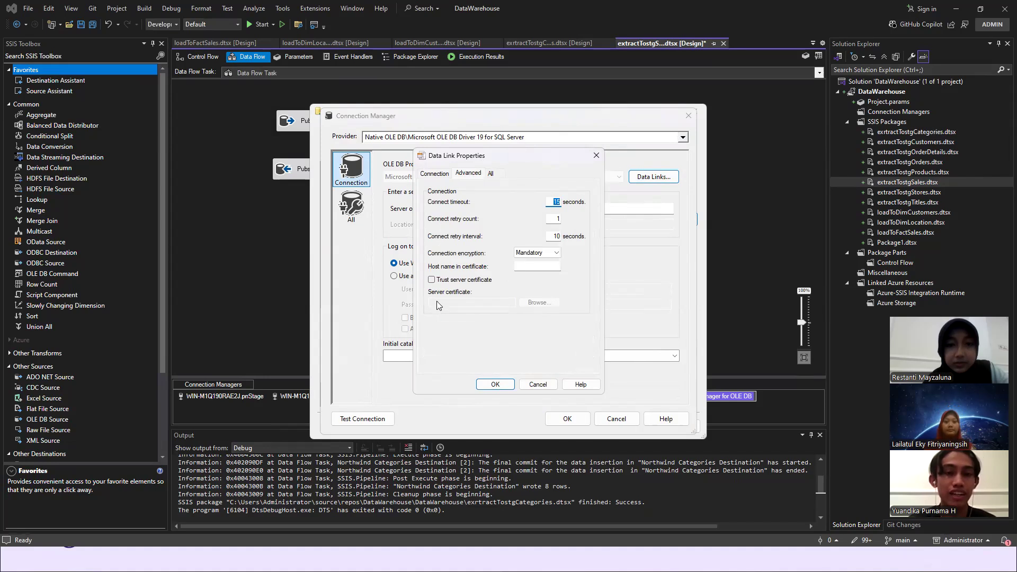
{"action": "left_click", "coordinate": [432, 280]}
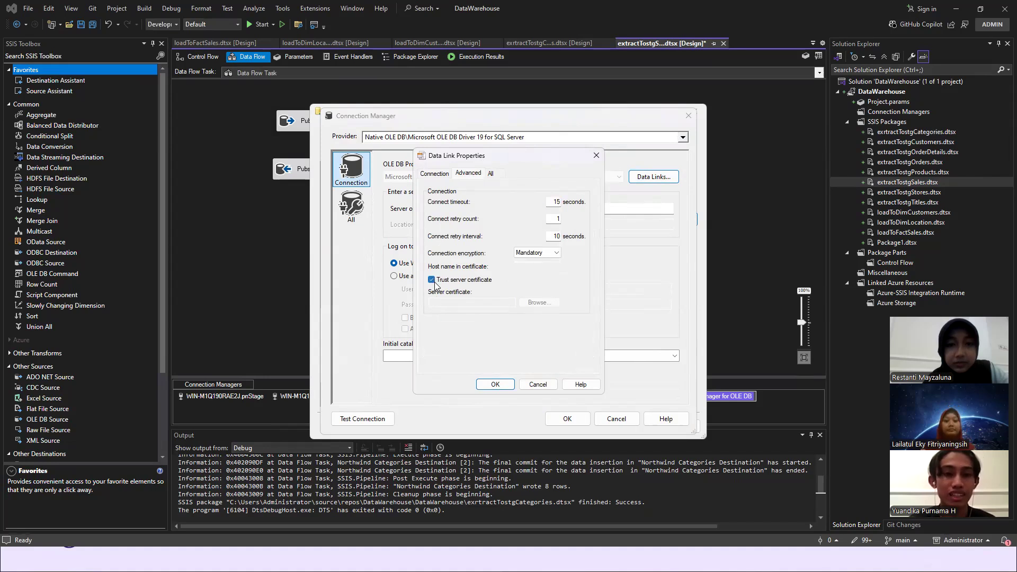
{"action": "left_click", "coordinate": [495, 385]}
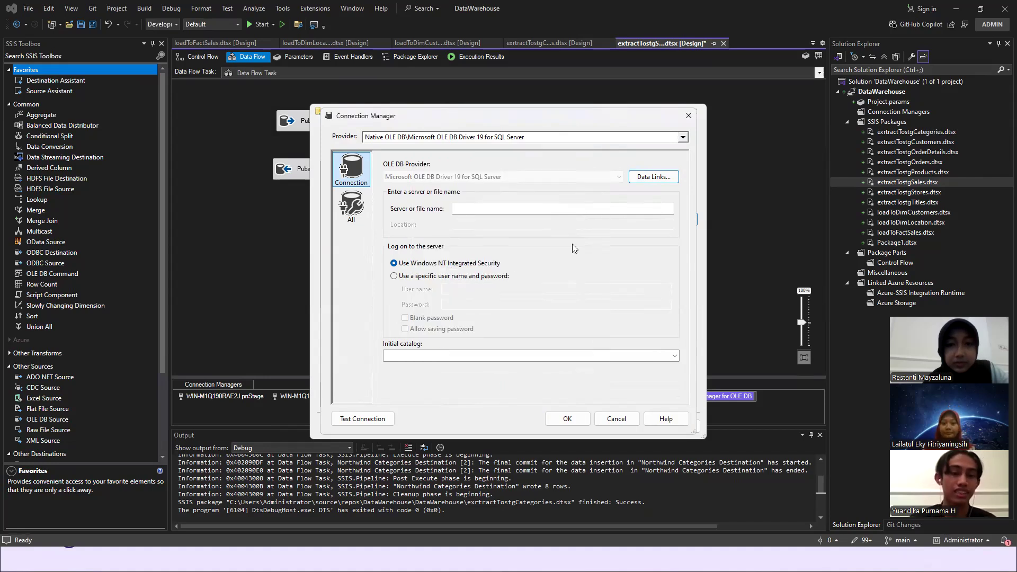
- Enter WIN-M1Q190RAE2J as the new connection's server, test the connection, and discard it
{"action": "left_click", "coordinate": [560, 208]}
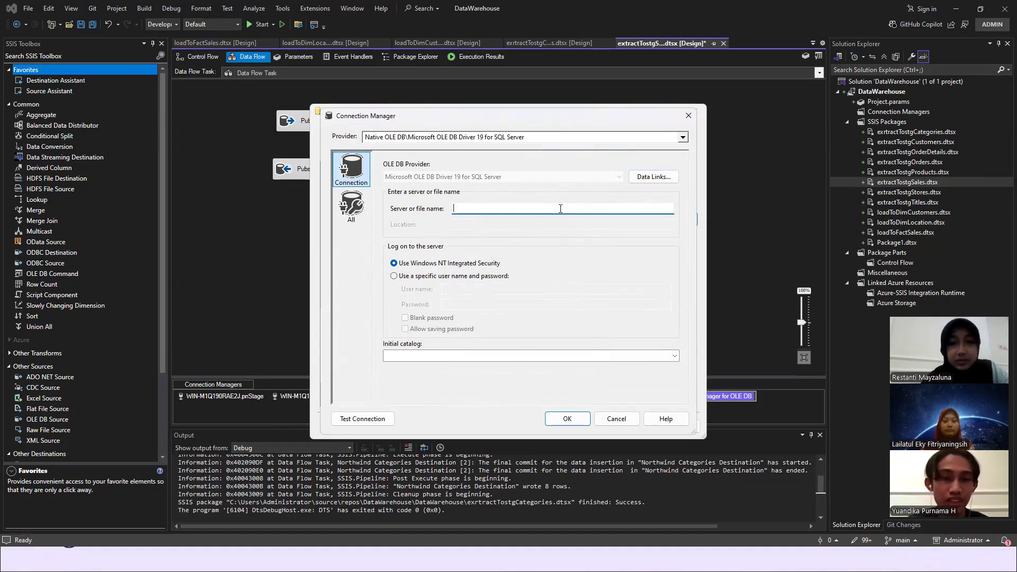
{"action": "type", "text": "WIN-M1Q190RAE2J"}
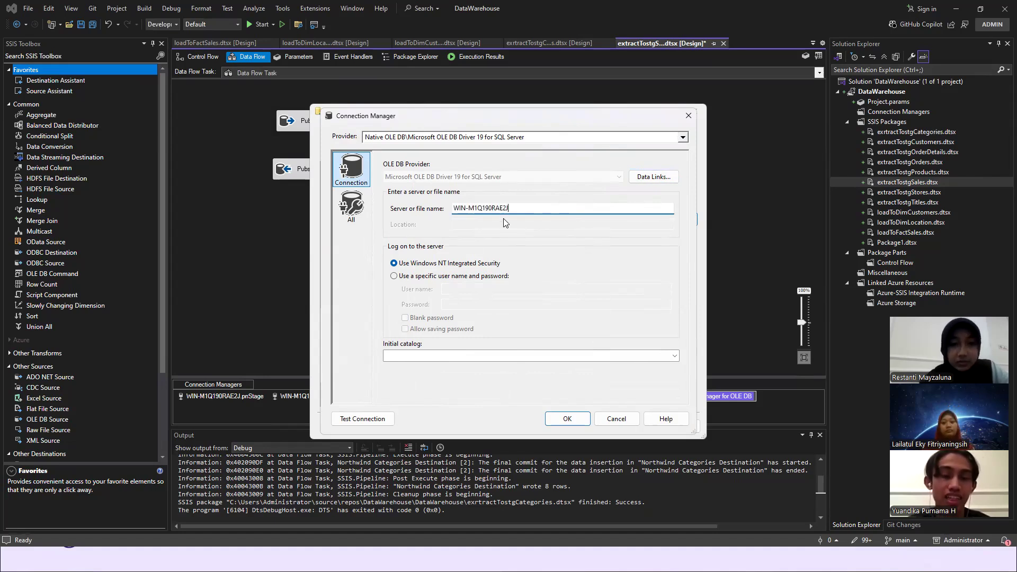
{"action": "left_click", "coordinate": [374, 419]}
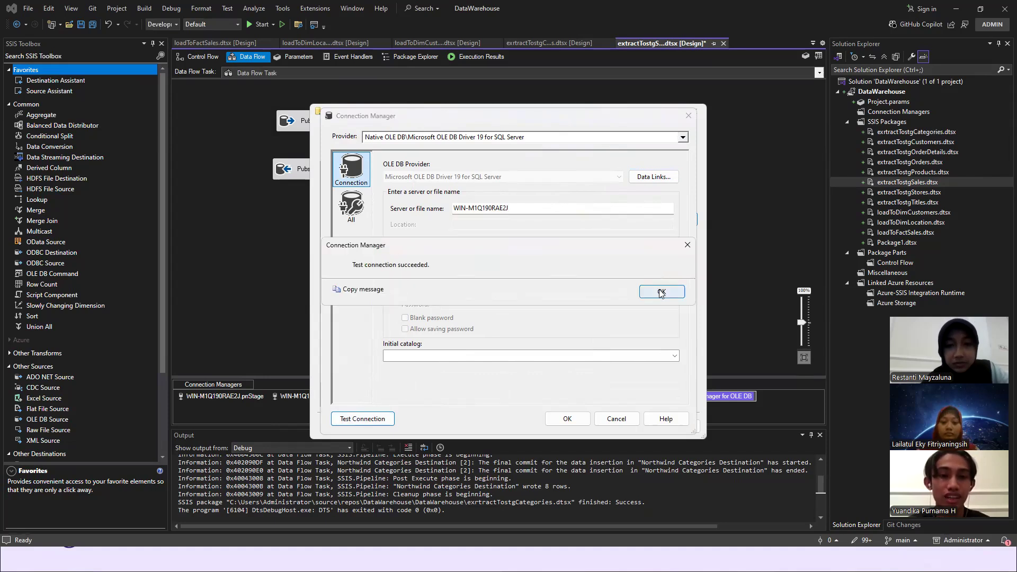
{"action": "left_click", "coordinate": [661, 293]}
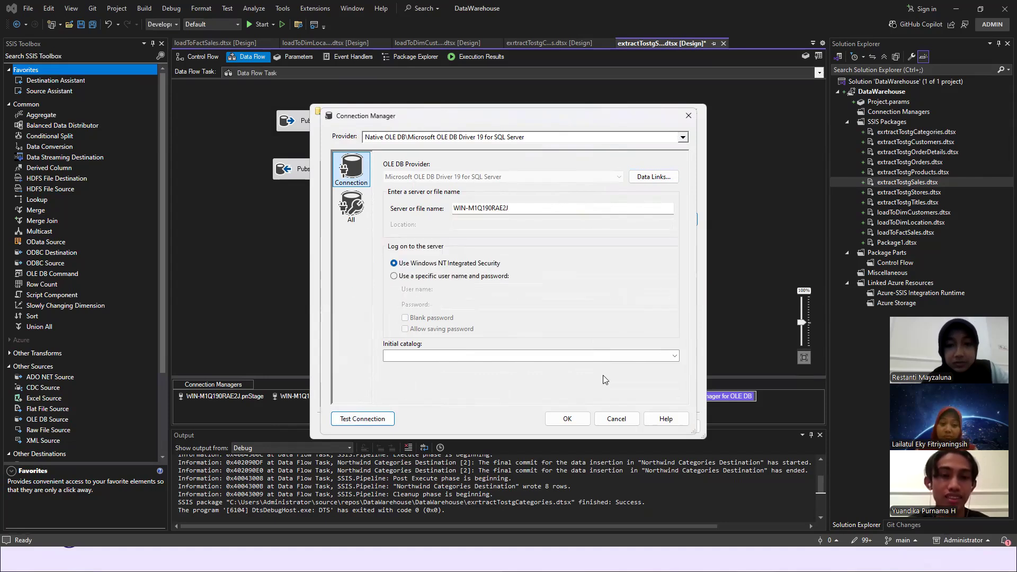
{"action": "left_click", "coordinate": [608, 422]}
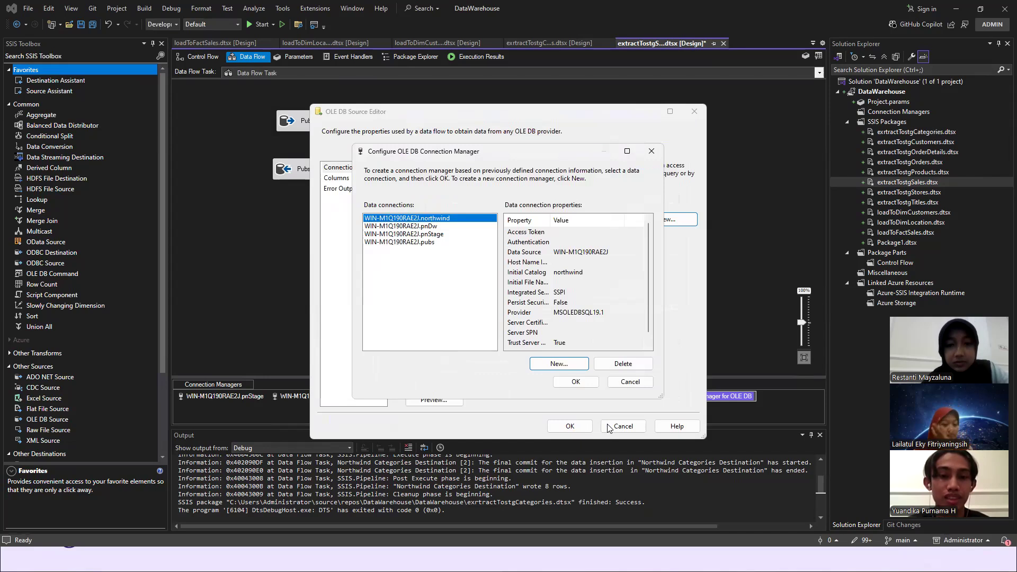
- Assign the existing WIN-M1Q190RAE2J.northwind data connection to the source and look through its tables
{"action": "left_click", "coordinate": [588, 382]}
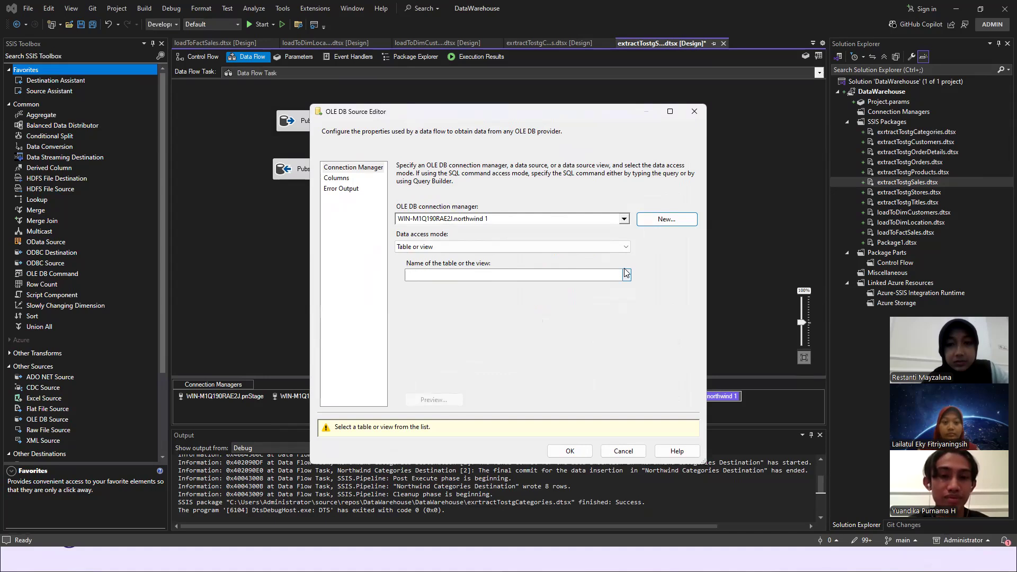
{"action": "left_click", "coordinate": [626, 274]}
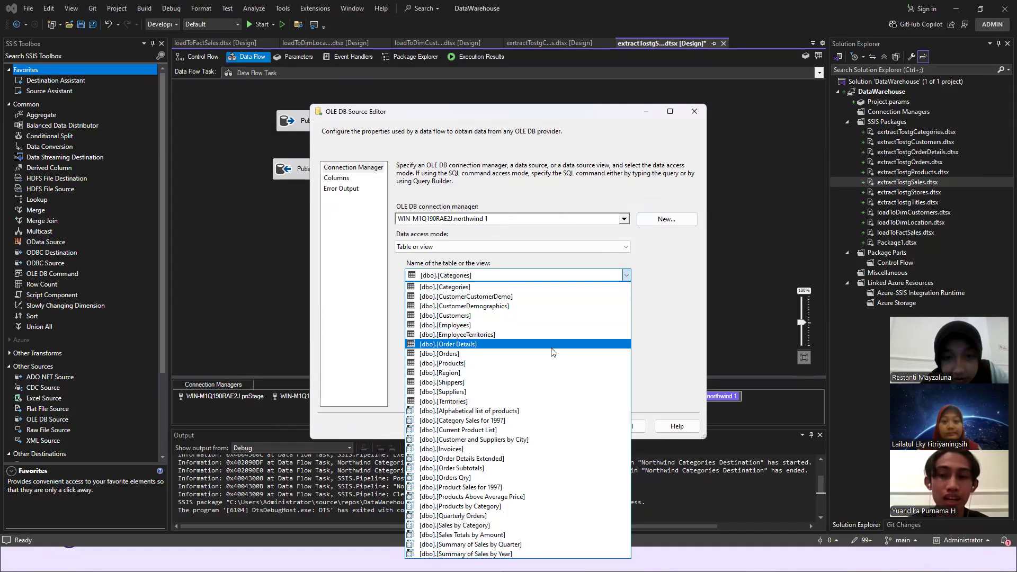
{"action": "left_click", "coordinate": [625, 224]}
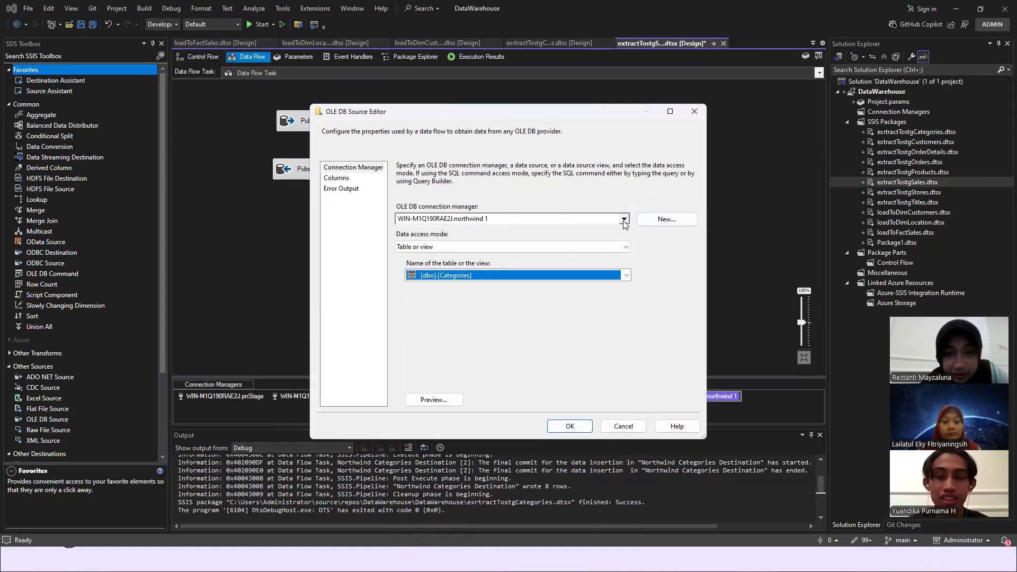
- Try WIN-M1Q190RAE2J.pubs with table [dbo].[sales] as the source, check its columns, and cancel the source changes
{"action": "left_click", "coordinate": [623, 220]}
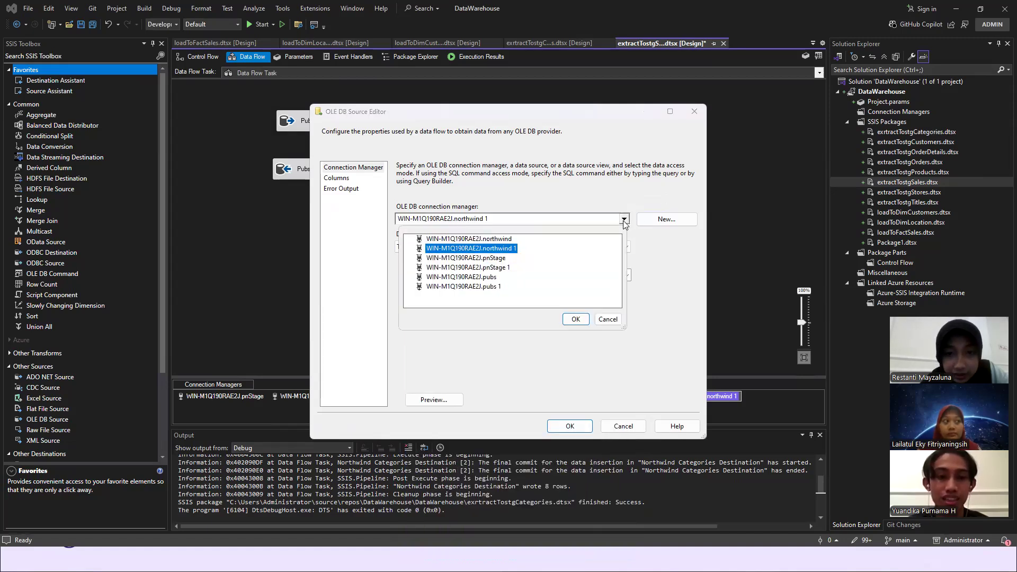
{"action": "double_click", "coordinate": [491, 278]}
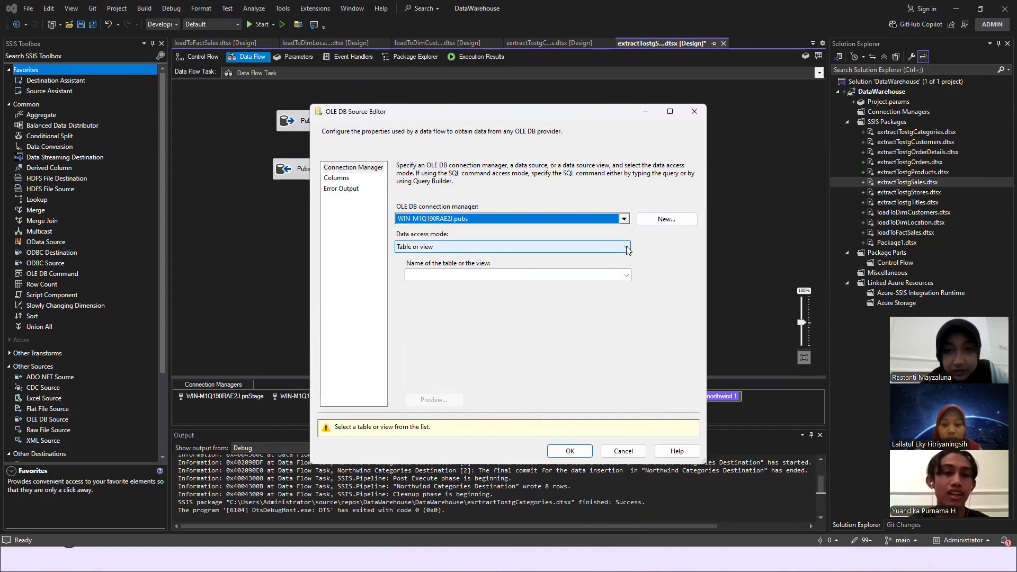
{"action": "left_click", "coordinate": [627, 248]}
{"action": "left_click", "coordinate": [626, 248]}
{"action": "left_click", "coordinate": [626, 276]}
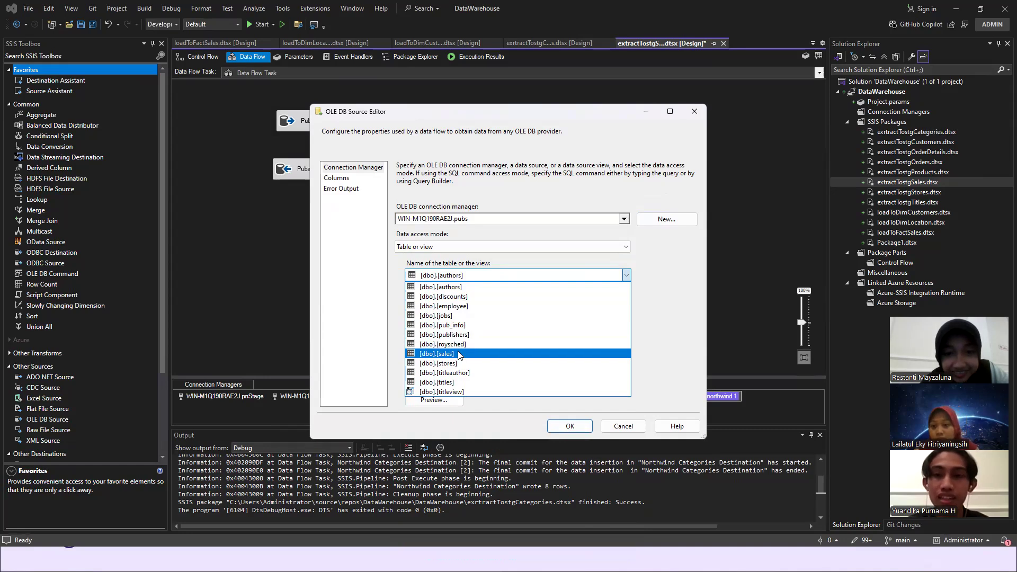
{"action": "left_click", "coordinate": [459, 354]}
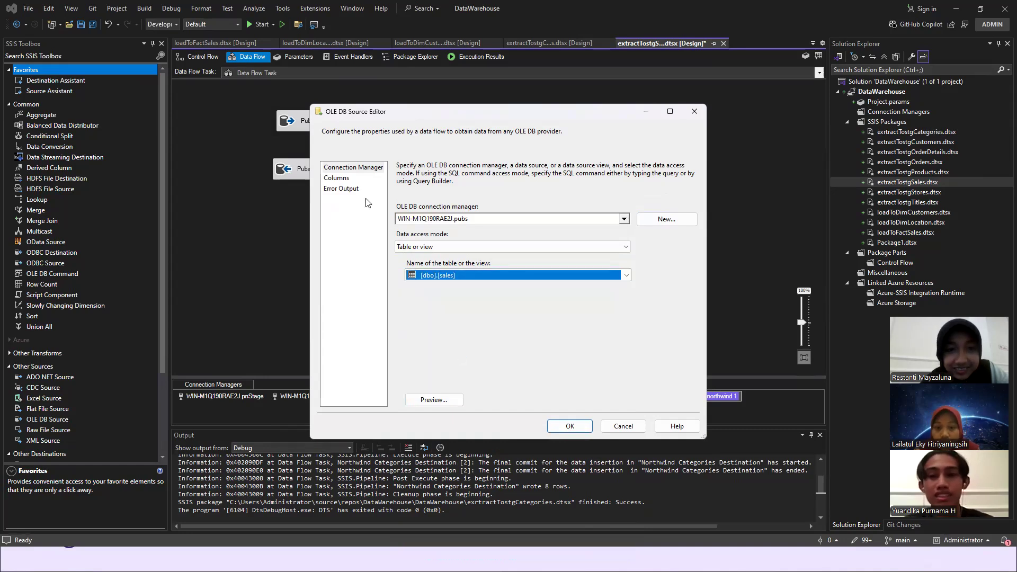
{"action": "left_click", "coordinate": [339, 181]}
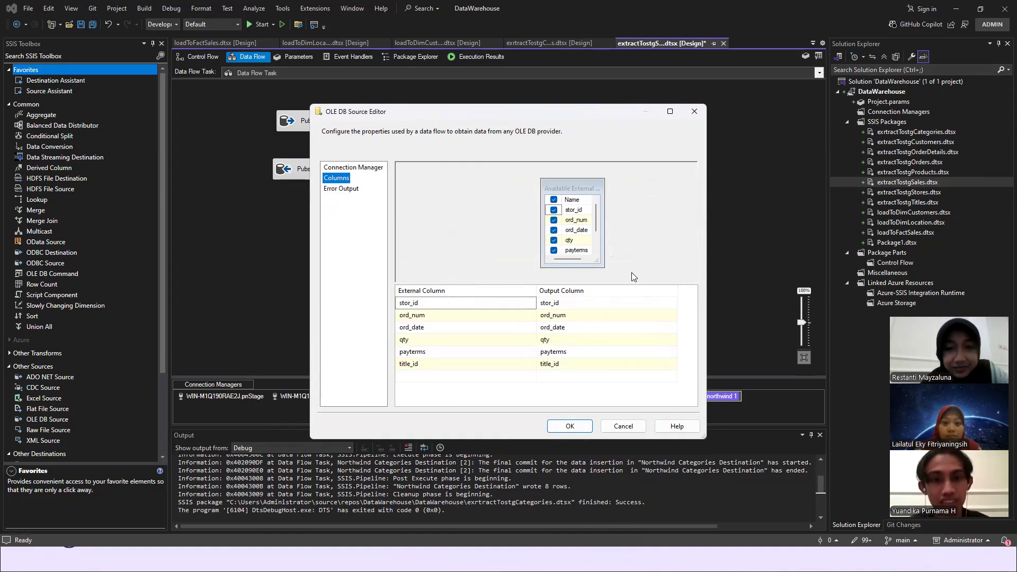
{"action": "left_click", "coordinate": [623, 427]}
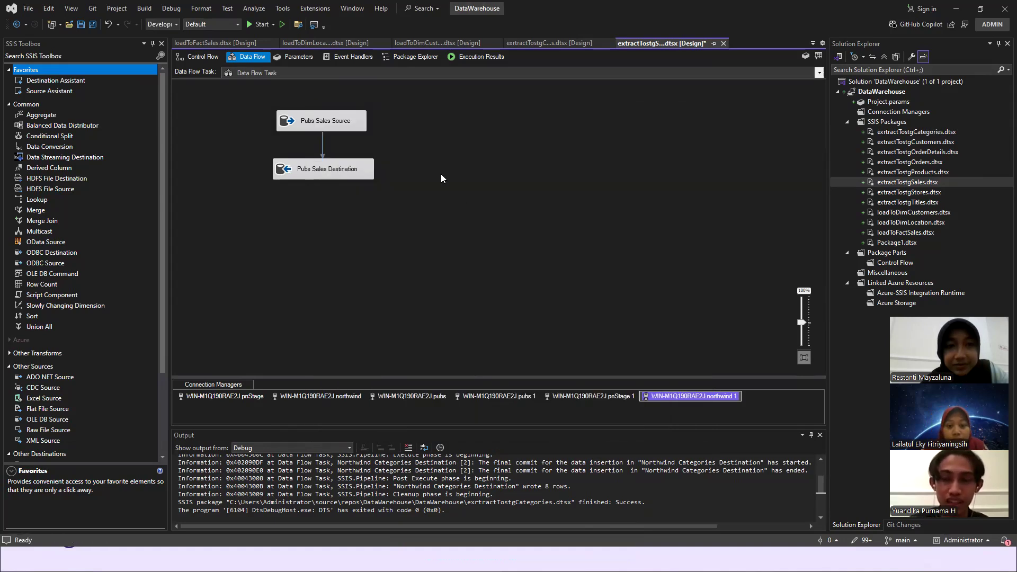
- Open the settings of Pubs Sales Destination and review the available connection managers, keeping WIN-M1Q190RAE2J.pnStage 1
{"action": "double_click", "coordinate": [322, 169]}
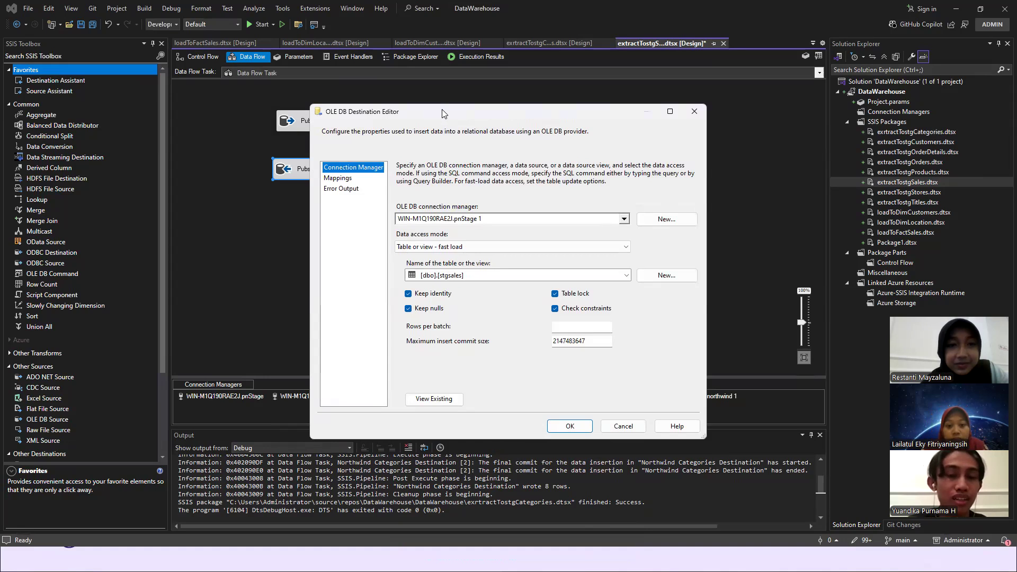
{"action": "left_click_drag", "start_coordinate": [470, 113], "coordinate": [577, 97]}
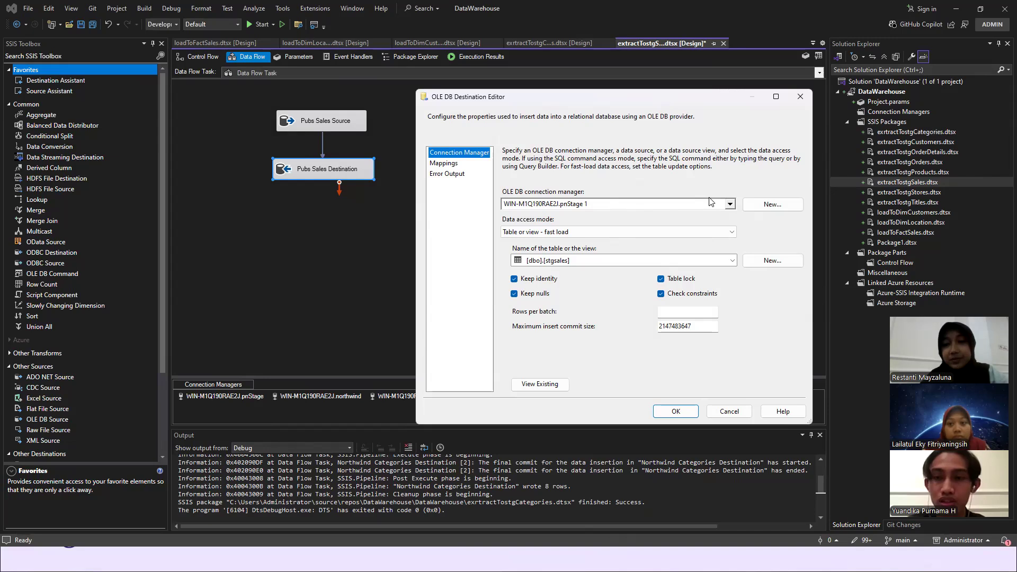
{"action": "left_click", "coordinate": [733, 203]}
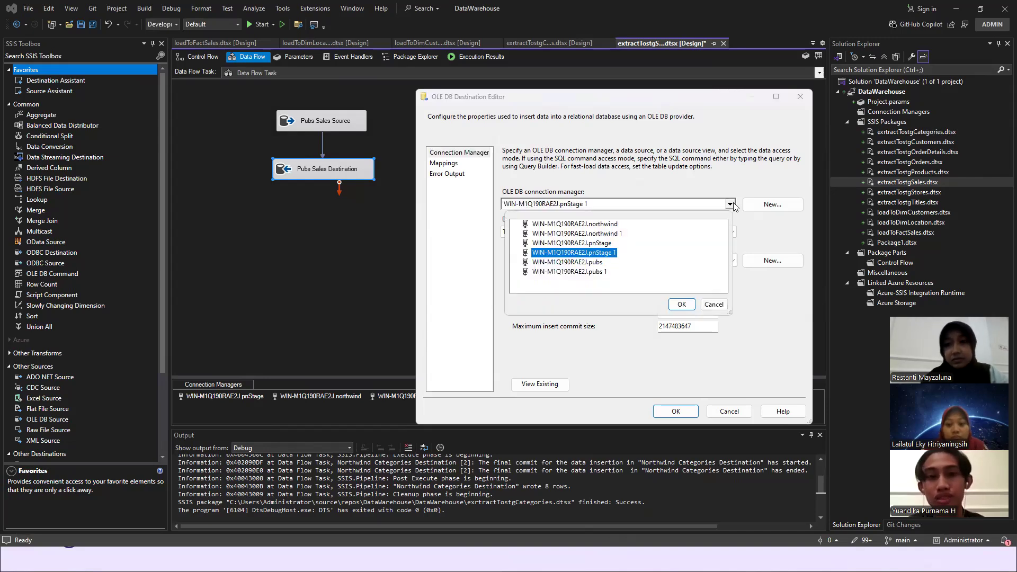
{"action": "left_click", "coordinate": [720, 305]}
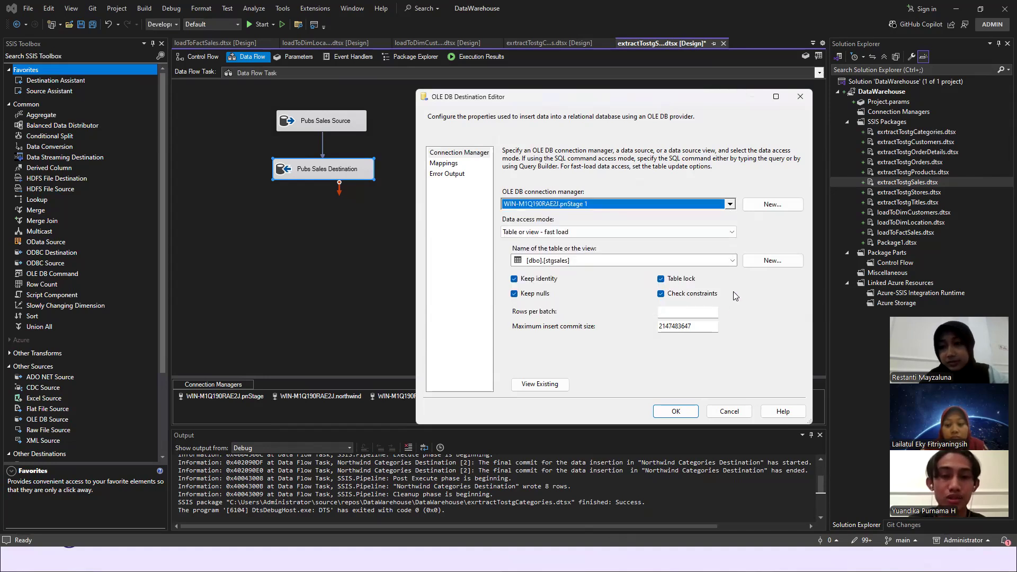
- Select [dbo].[stgsales] as the destination table, check the column mappings, and accept the destination settings
{"action": "left_click", "coordinate": [733, 261]}
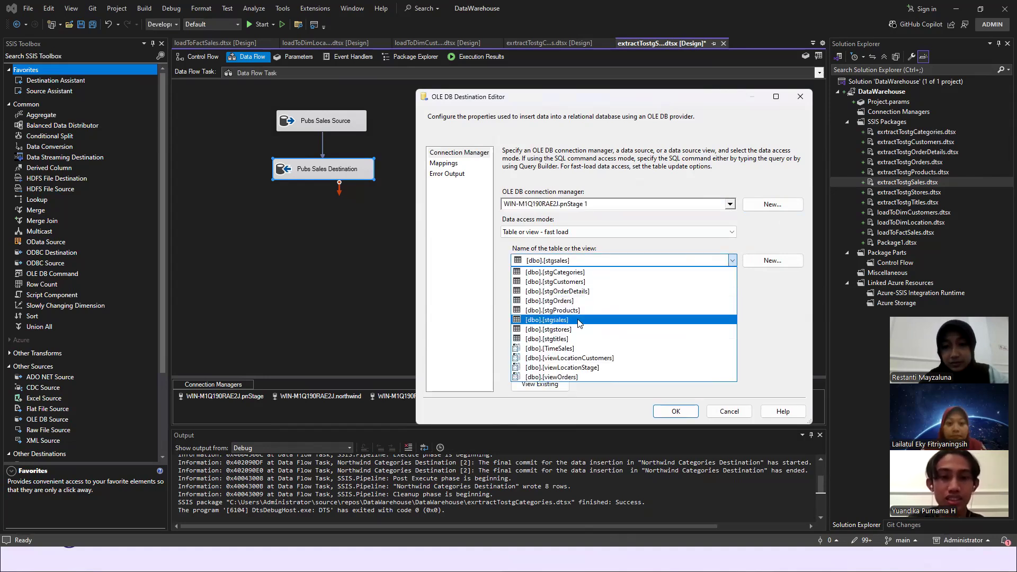
{"action": "left_click", "coordinate": [581, 319]}
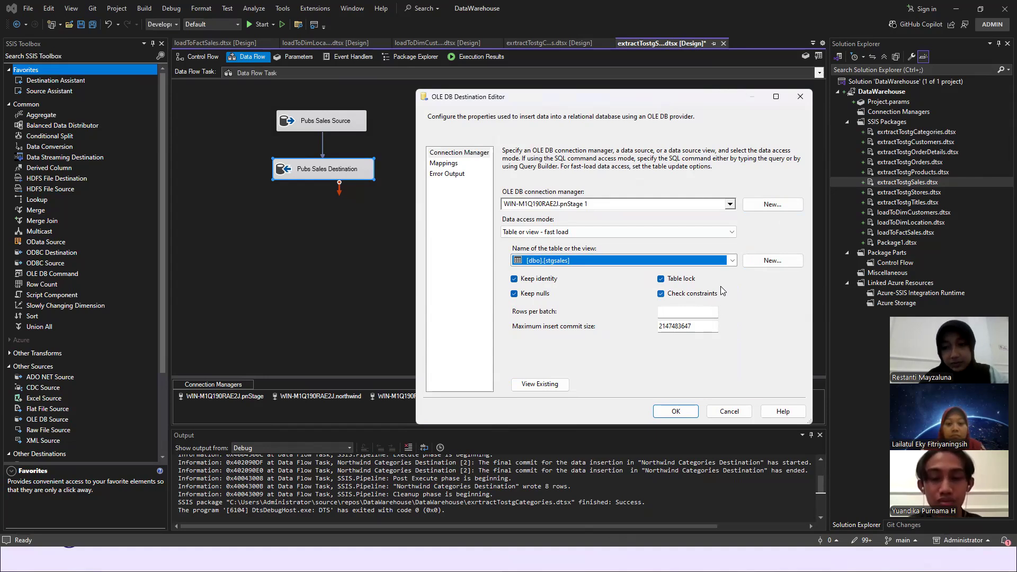
{"action": "left_click", "coordinate": [450, 166]}
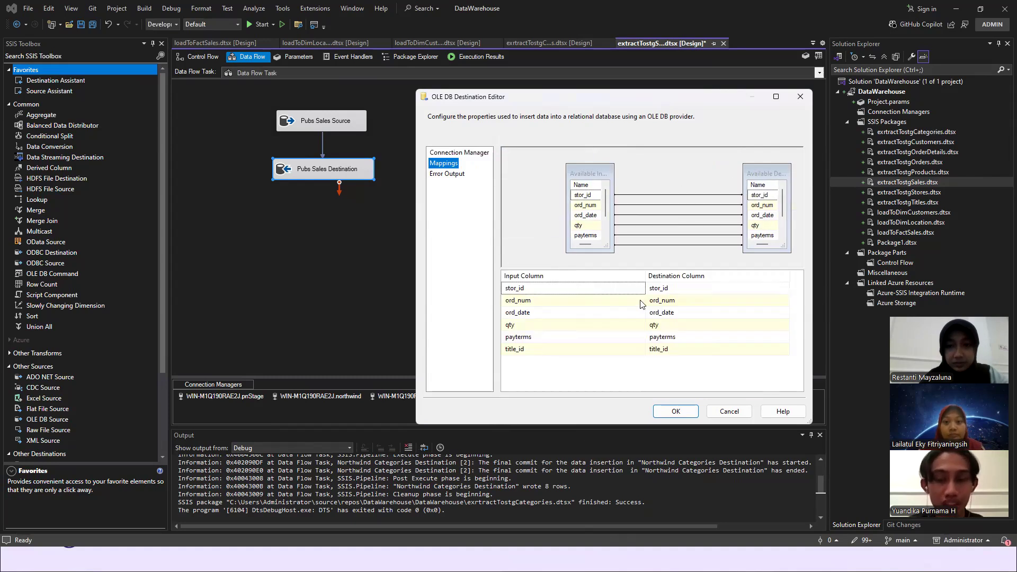
{"action": "left_click", "coordinate": [686, 412]}
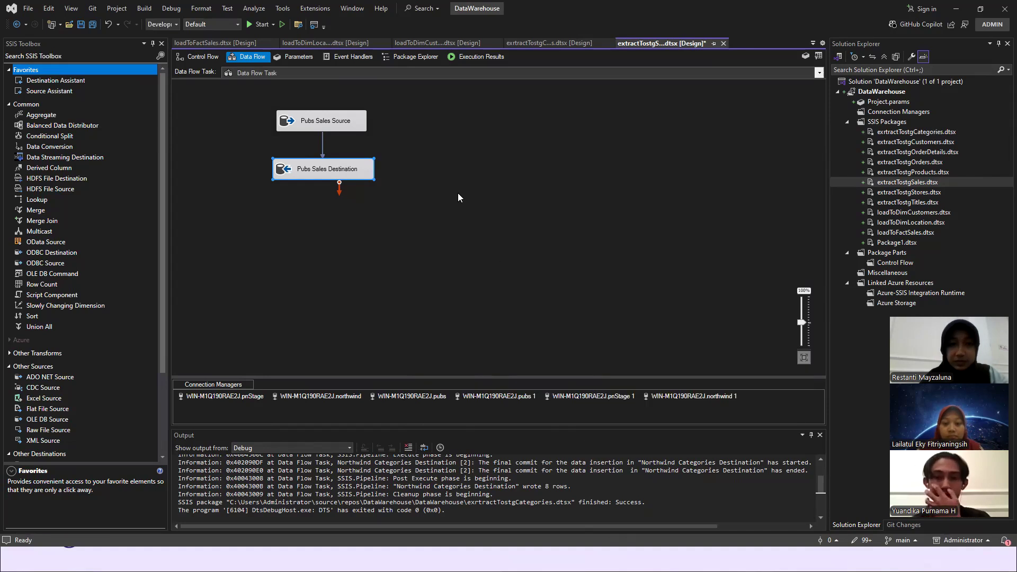
- Review the Execute SQL Task's truncate statement in the control flow, accept its settings, and run the extractTostgSales package
{"action": "left_click", "coordinate": [197, 57]}
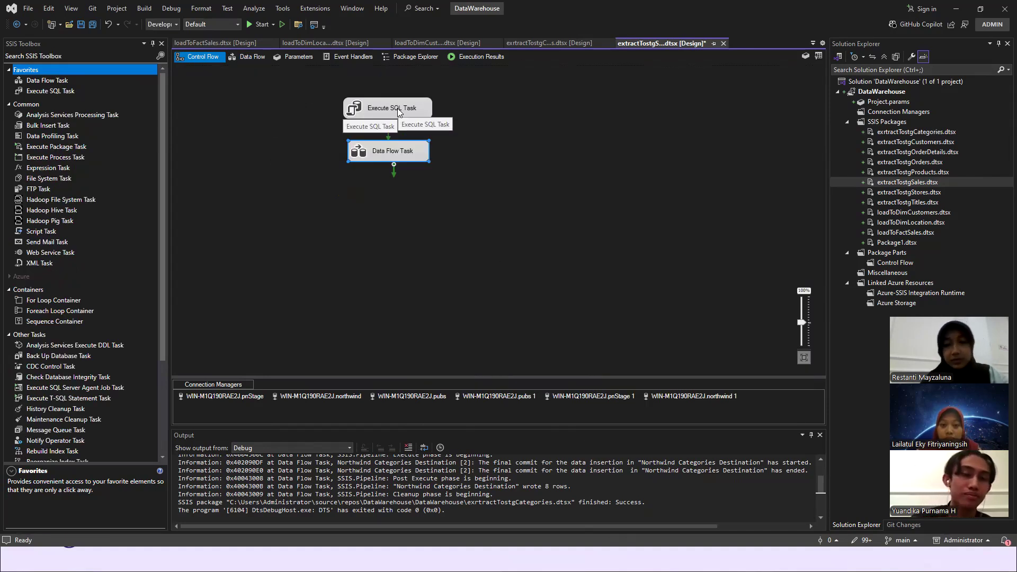
{"action": "double_click", "coordinate": [398, 109]}
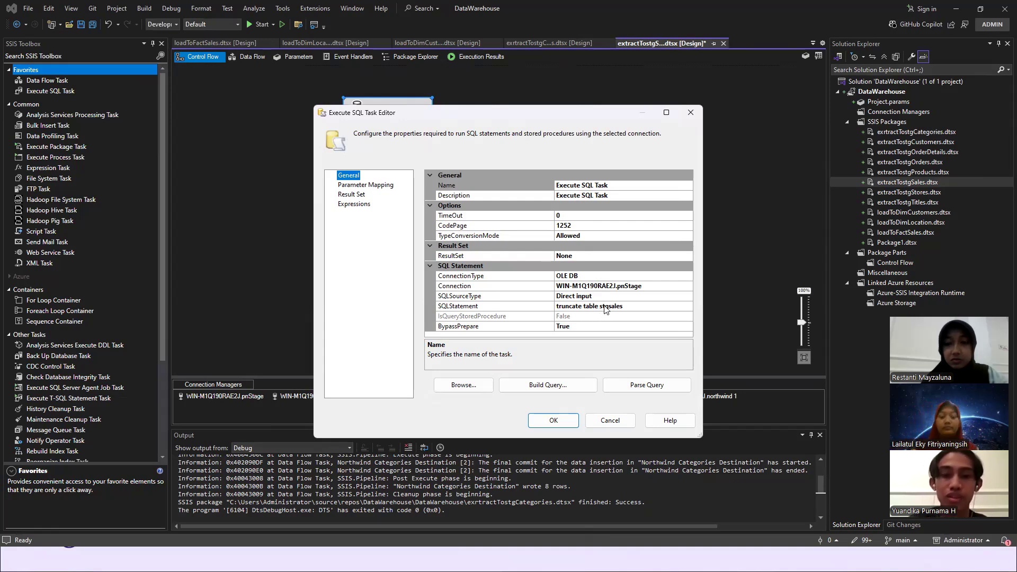
{"action": "left_click", "coordinate": [555, 420]}
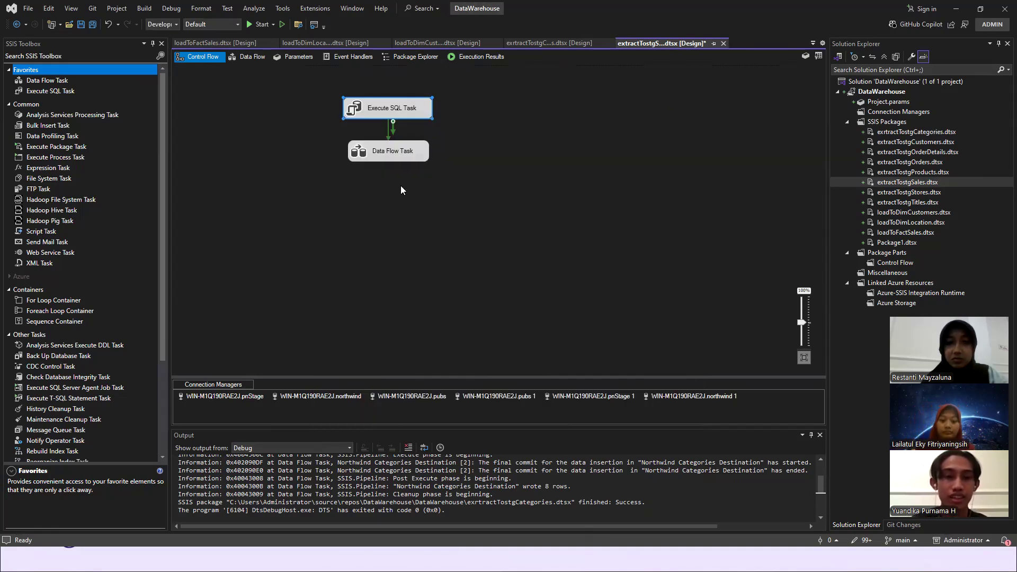
{"action": "left_click", "coordinate": [256, 24]}
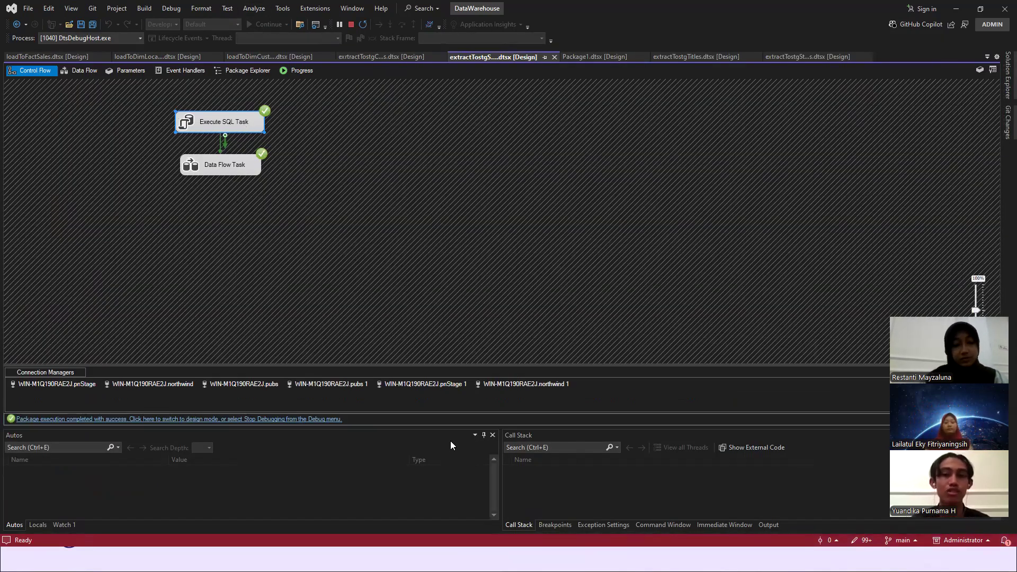
- Query the top 1000 rows of dbo.stgsales in SQL Server Management Studio, then return to Visual Studio and stop debugging
{"action": "key", "text": "alt+Tab"}
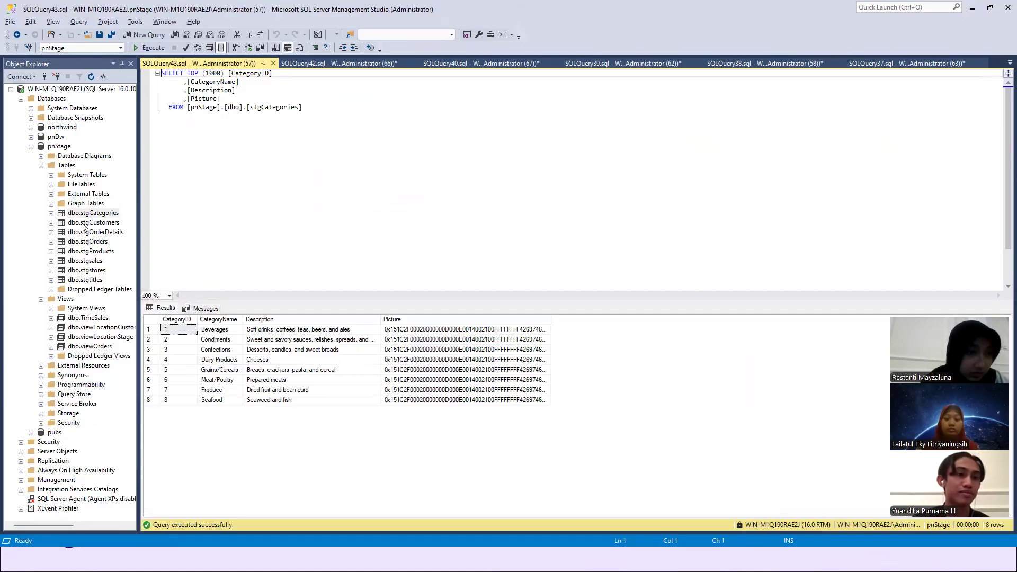
{"action": "right_click", "coordinate": [87, 262]}
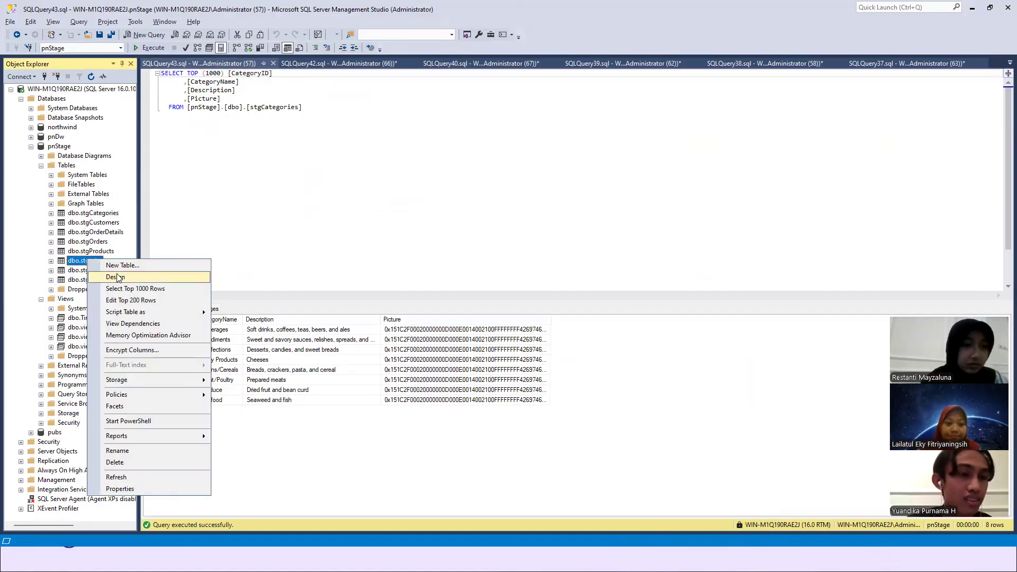
{"action": "left_click", "coordinate": [127, 288]}
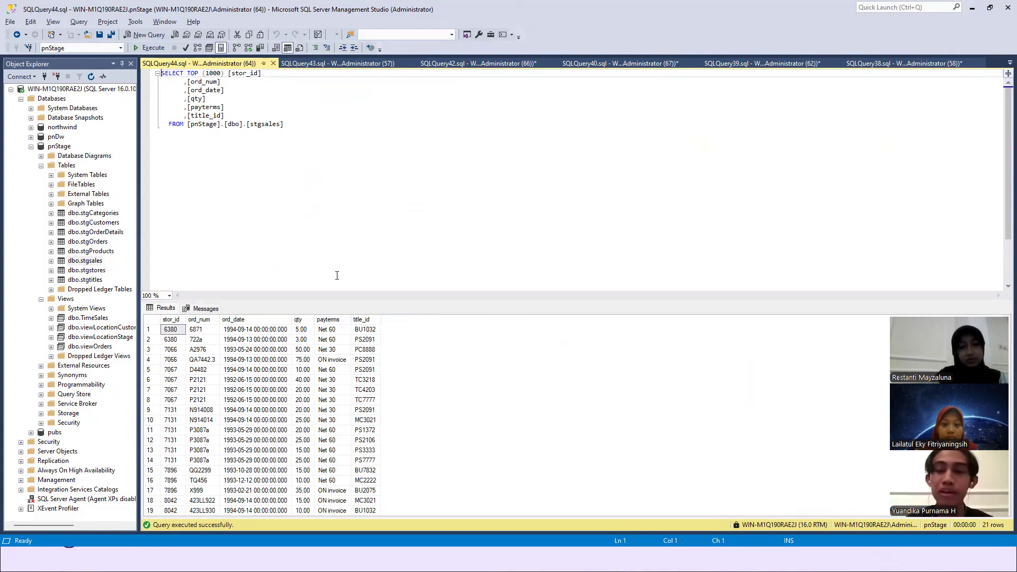
{"action": "key", "text": "alt+Tab"}
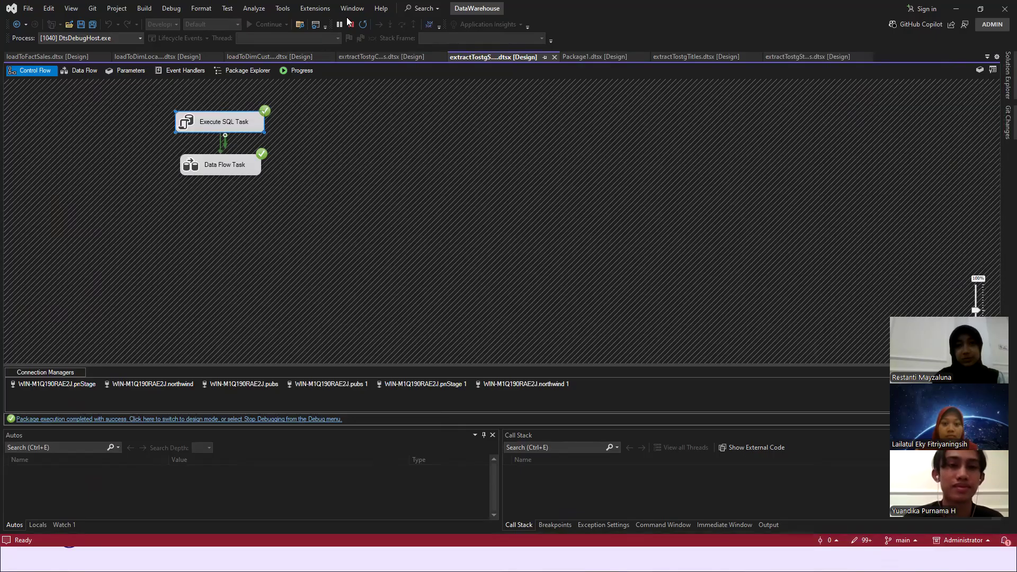
{"action": "left_click", "coordinate": [350, 22]}
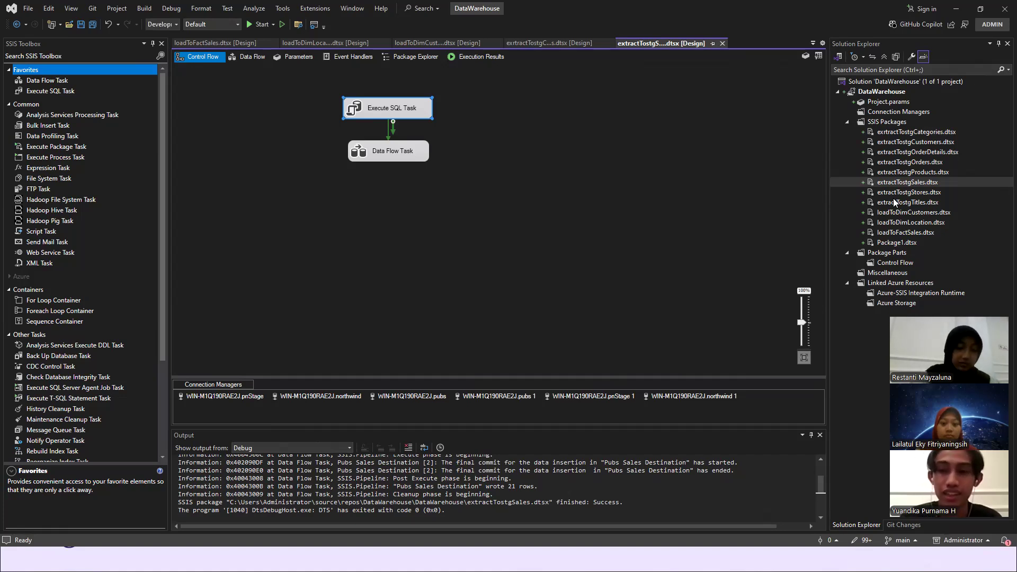
- Switch to SQL Server Management Studio and close the stgsales and stgCategories query windows
{"action": "key", "text": "alt+Tab"}
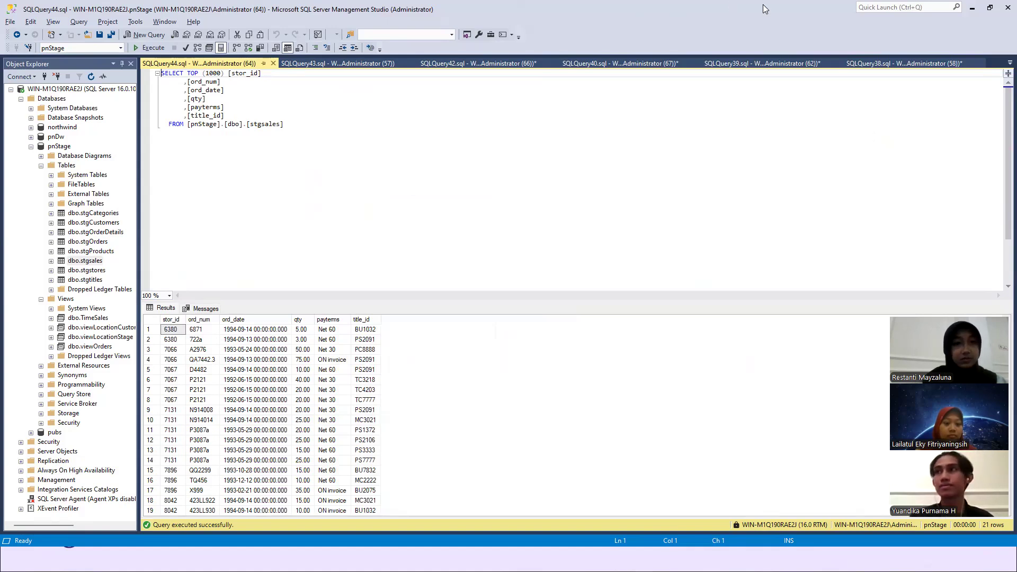
{"action": "left_click", "coordinate": [272, 64]}
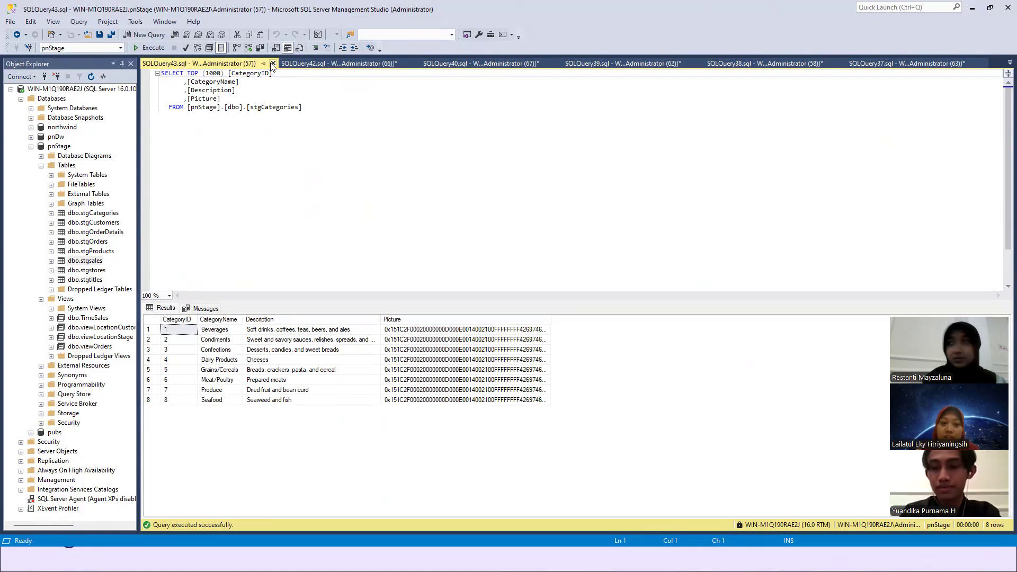
{"action": "left_click", "coordinate": [273, 64]}
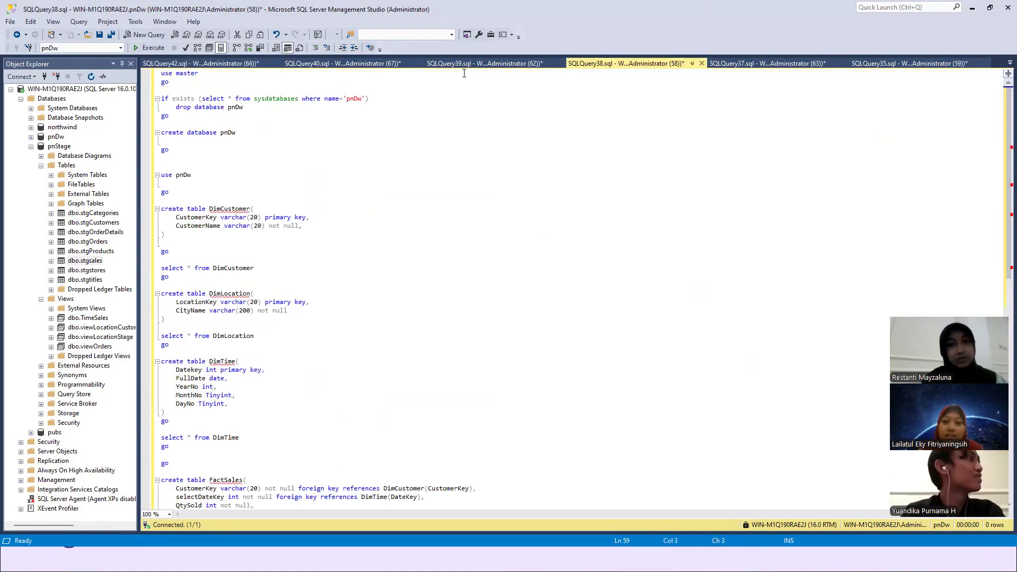
- Bring up the SQLQuery40.sql view script and close the SQLQuery42.sql pubs script without saving it
{"action": "left_click", "coordinate": [1001, 65]}
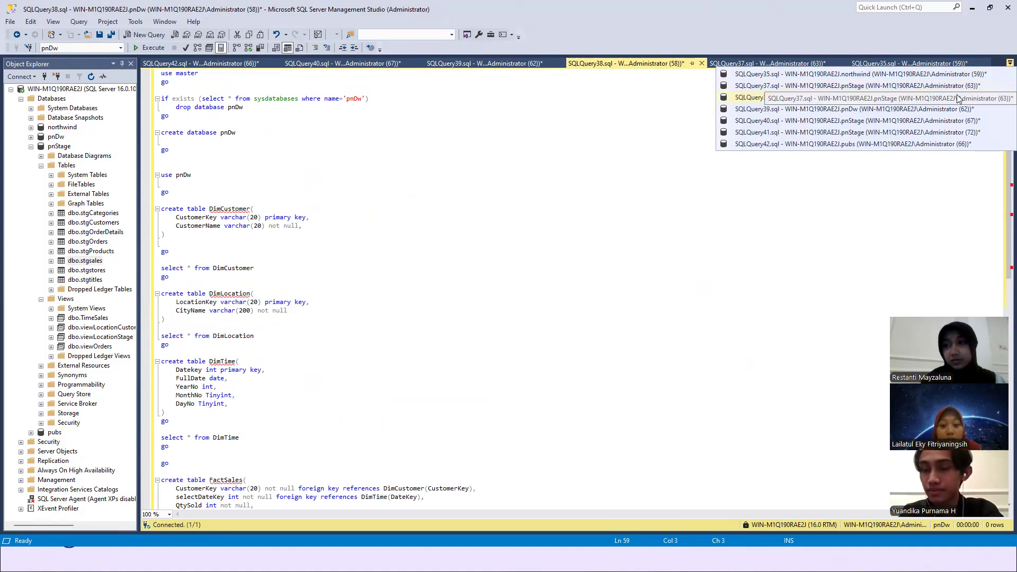
{"action": "left_click", "coordinate": [941, 120]}
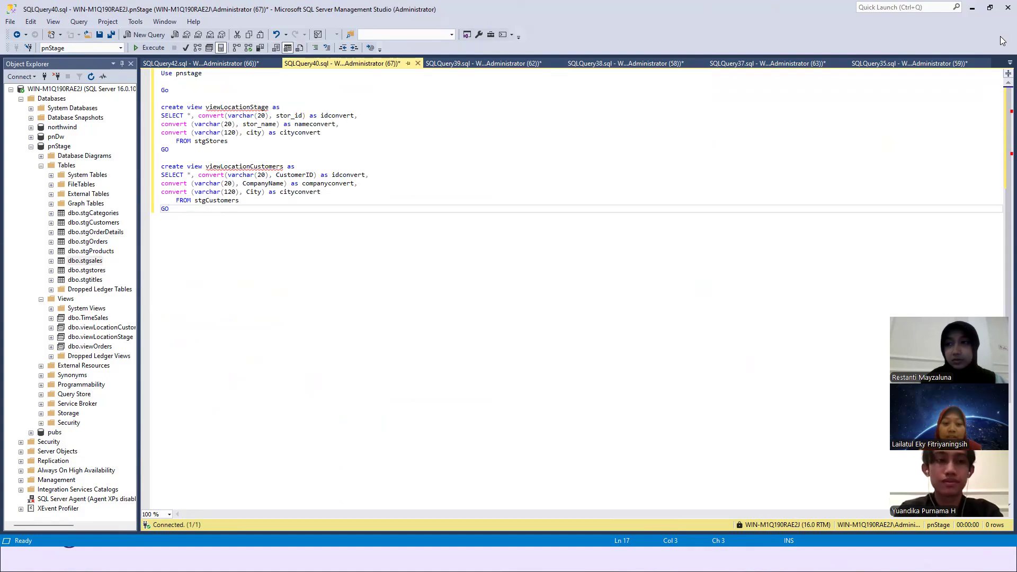
{"action": "left_click", "coordinate": [222, 64]}
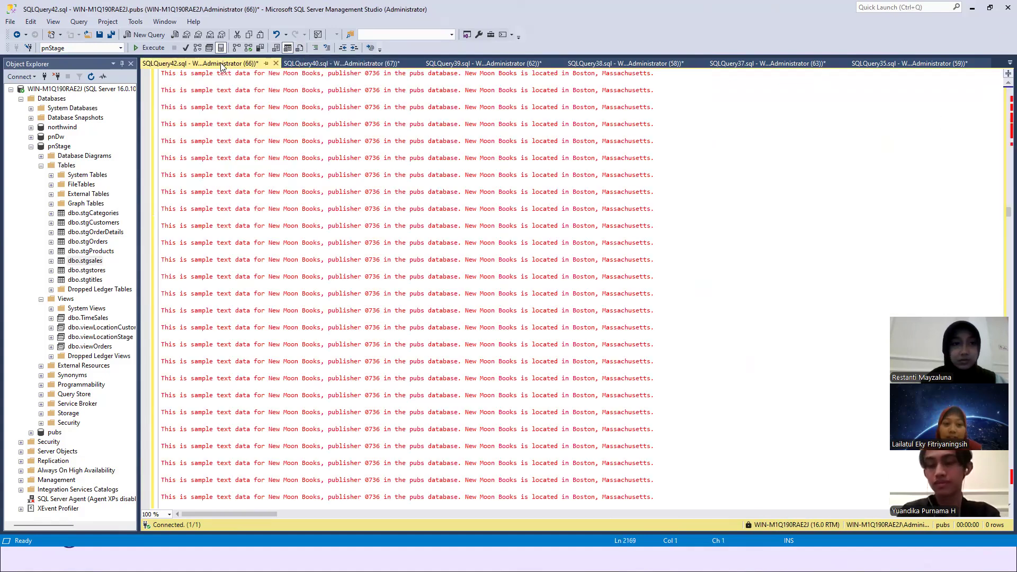
{"action": "left_click", "coordinate": [275, 64]}
{"action": "left_click", "coordinate": [556, 344]}
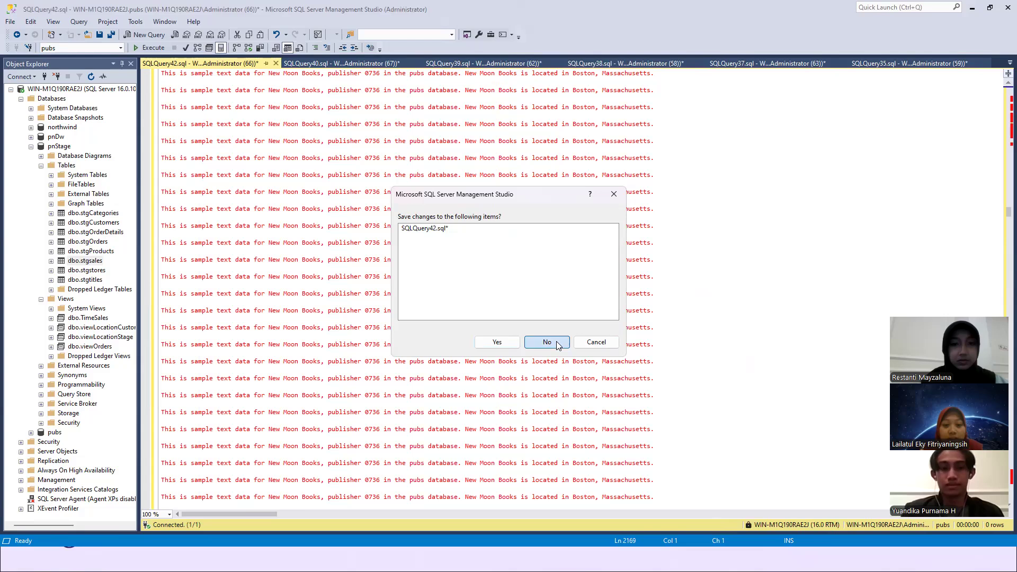
- Review the viewLocationCustomers definition in the script and query the top 1000 rows of dbo.viewLocationStage
{"action": "left_click", "coordinate": [336, 184]}
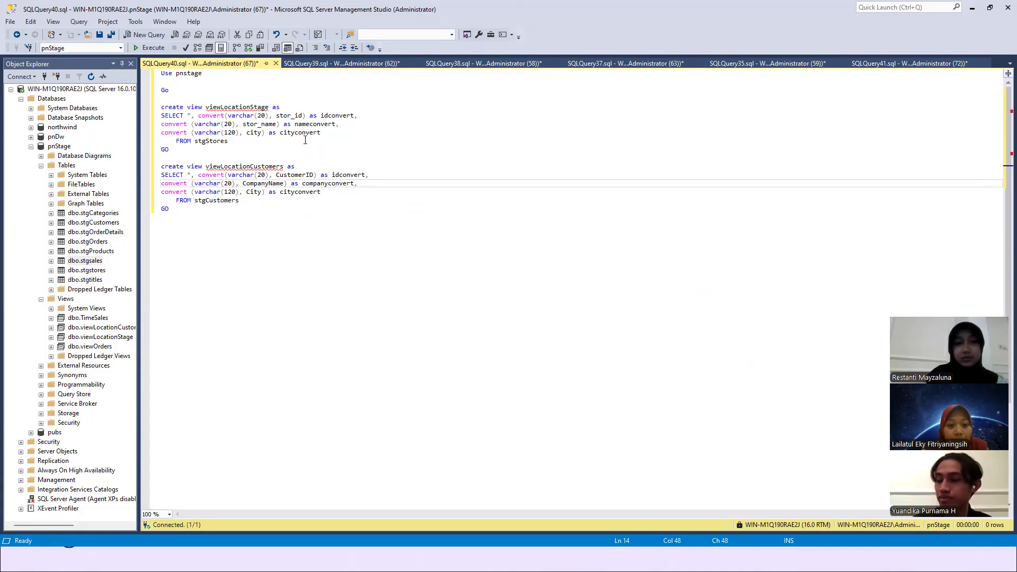
{"action": "mouse_move", "coordinate": [214, 164]}
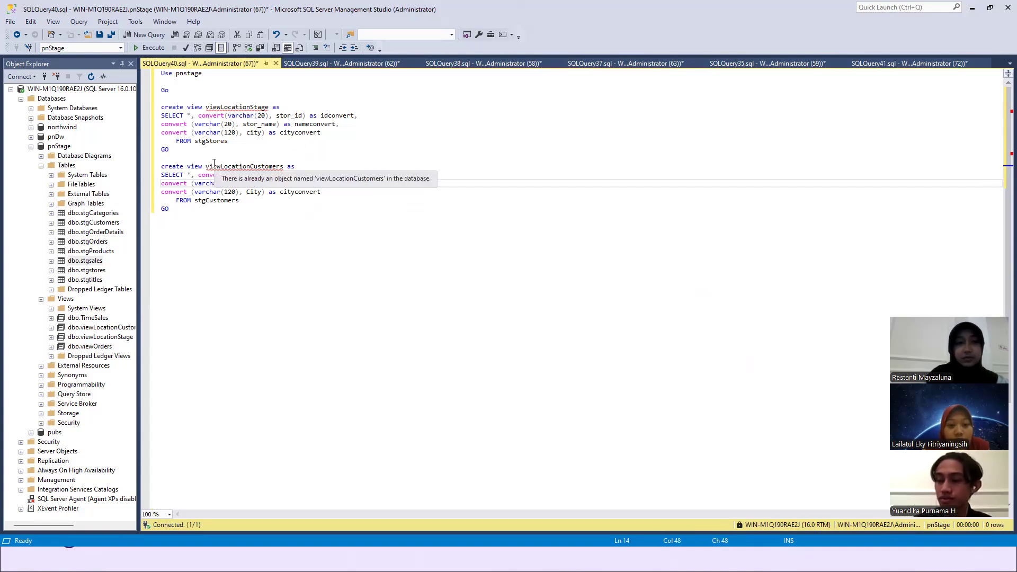
{"action": "left_click_drag", "start_coordinate": [206, 166], "coordinate": [286, 167]}
{"action": "left_click", "coordinate": [328, 166]}
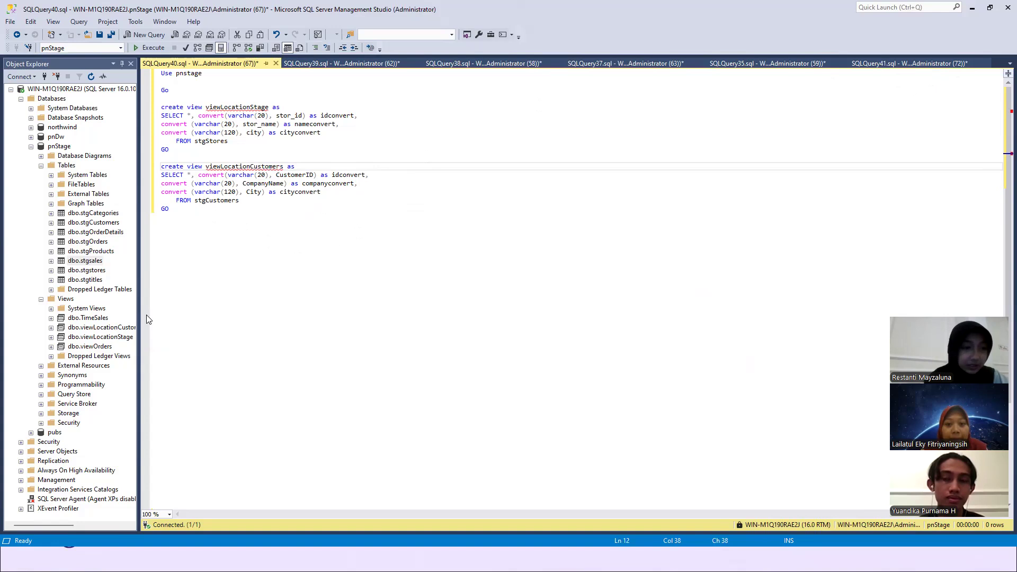
{"action": "right_click", "coordinate": [111, 332]}
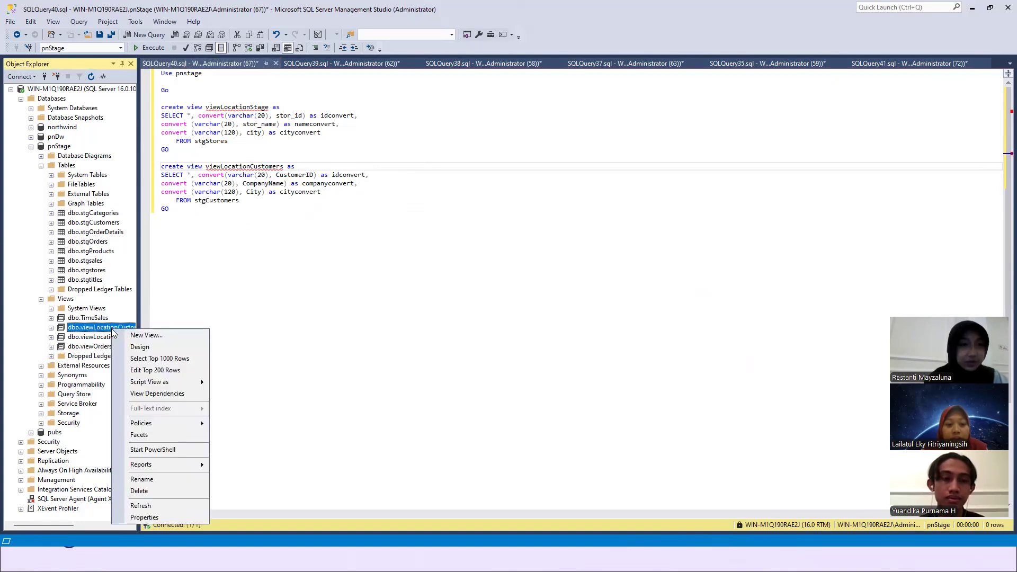
{"action": "right_click", "coordinate": [100, 339]}
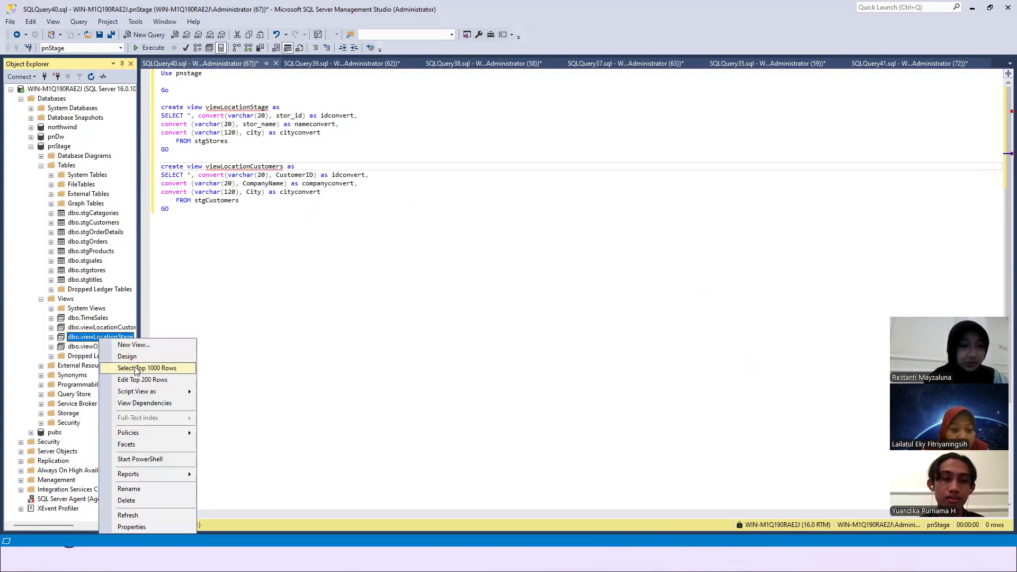
{"action": "left_click", "coordinate": [136, 368]}
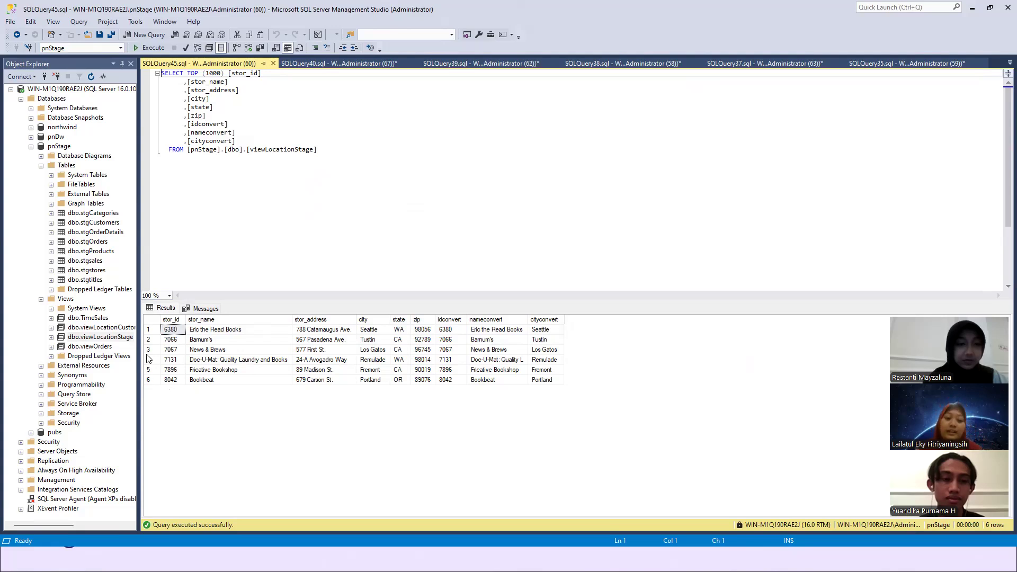
- Query the top 1000 rows of dbo.viewLocationCustomers, look through the results, and close both location view queries
{"action": "right_click", "coordinate": [122, 332]}
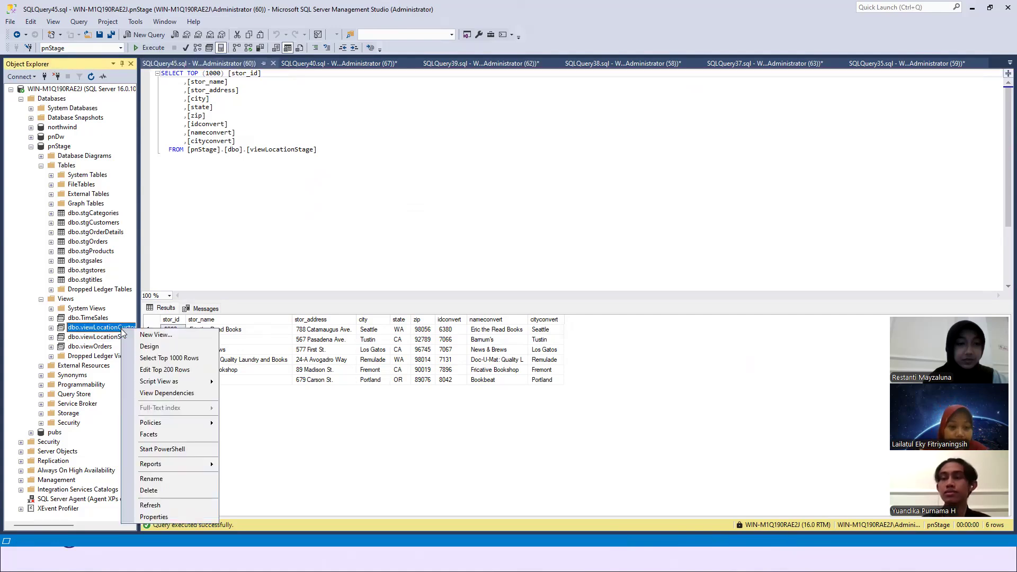
{"action": "left_click", "coordinate": [142, 357]}
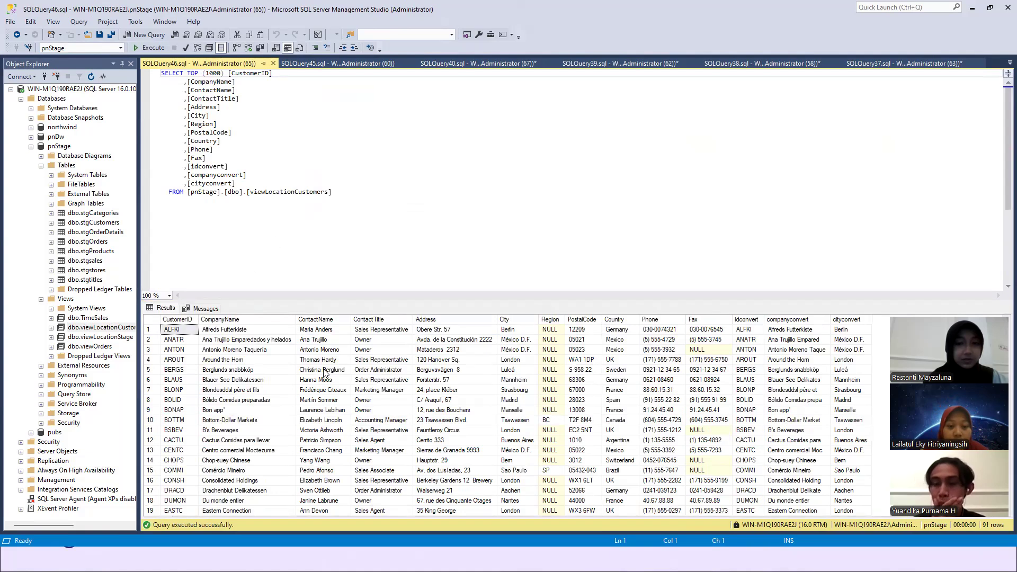
{"action": "scroll", "coordinate": [324, 373], "scroll_direction": "down", "scroll_amount": 4}
{"action": "scroll", "coordinate": [325, 373], "scroll_direction": "down", "scroll_amount": 3}
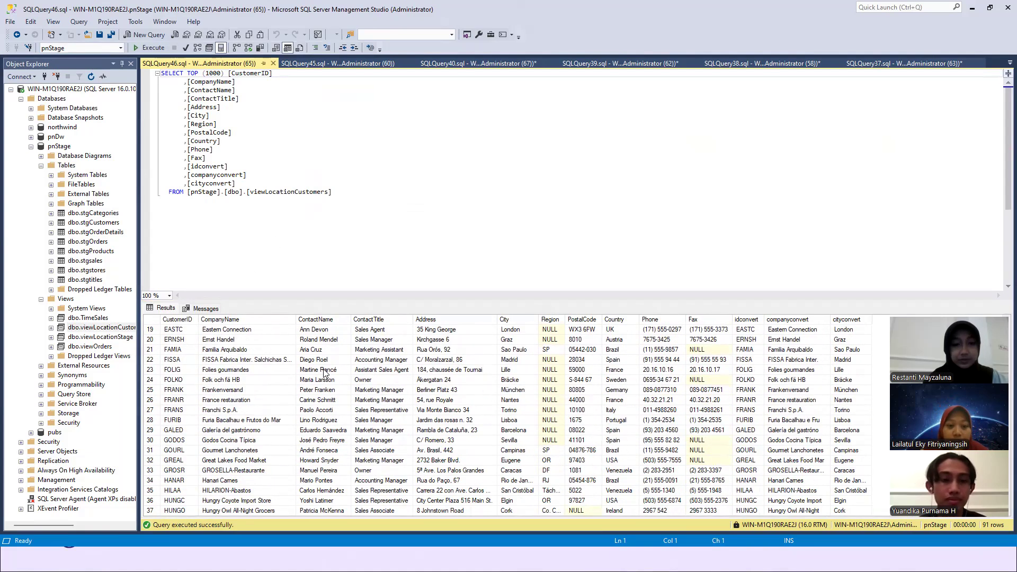
{"action": "scroll", "coordinate": [325, 373], "scroll_direction": "up", "scroll_amount": 6}
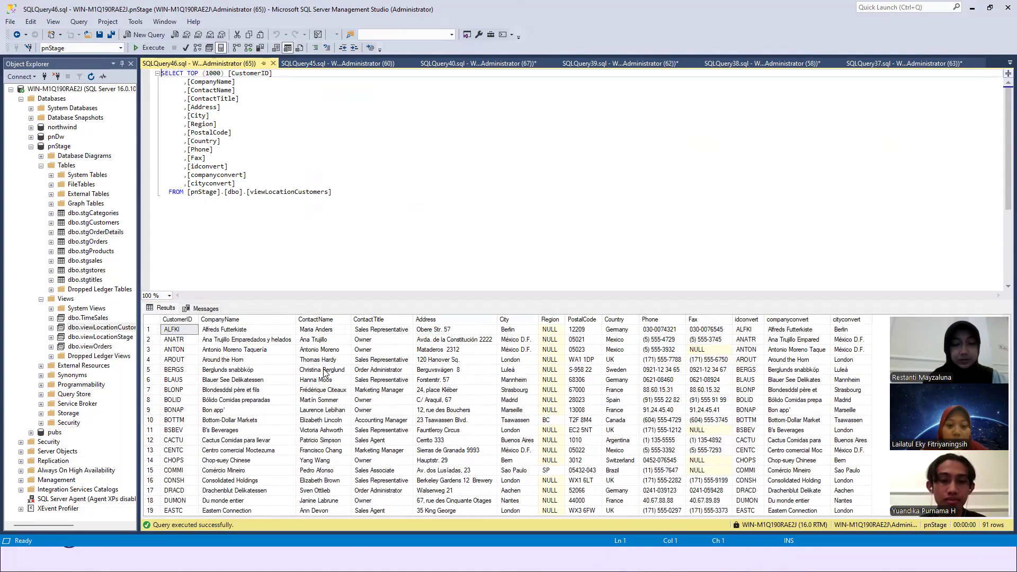
{"action": "left_click", "coordinate": [272, 64]}
{"action": "left_click", "coordinate": [273, 64]}
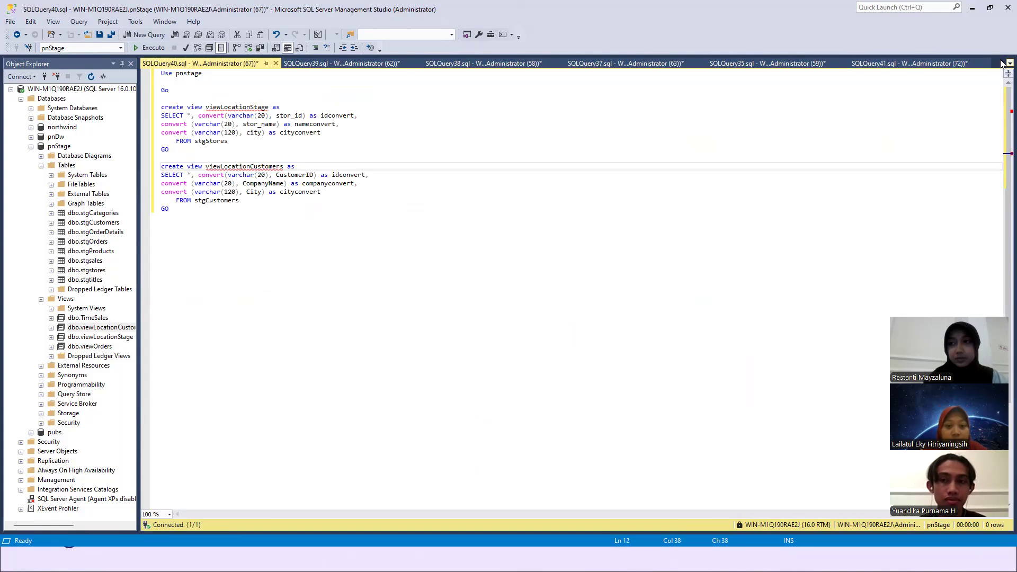
- Open the SQLQuery41.sql script and examine the TimeSales and viewOrders view definitions
{"action": "left_click", "coordinate": [1005, 63]}
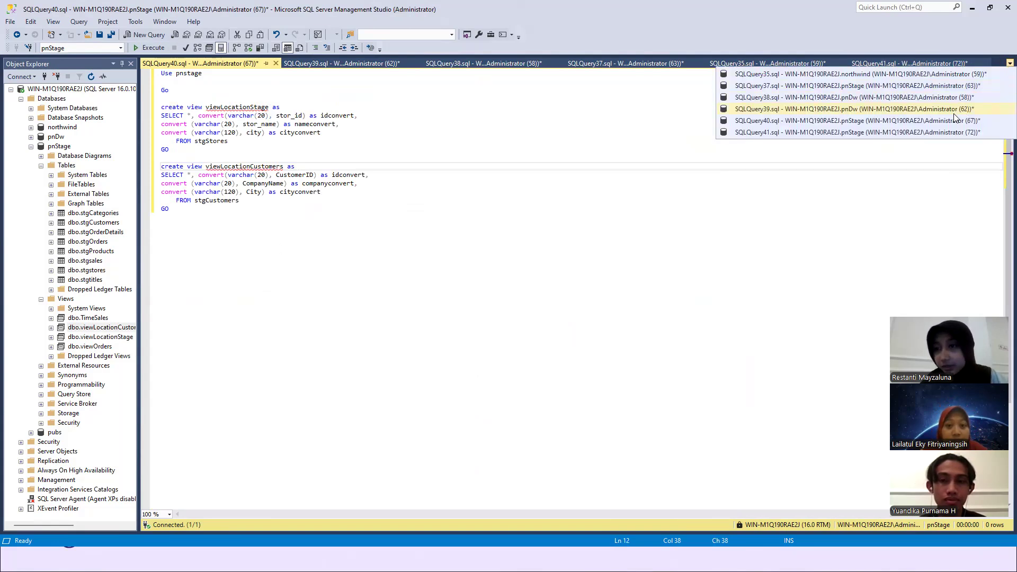
{"action": "left_click", "coordinate": [947, 132]}
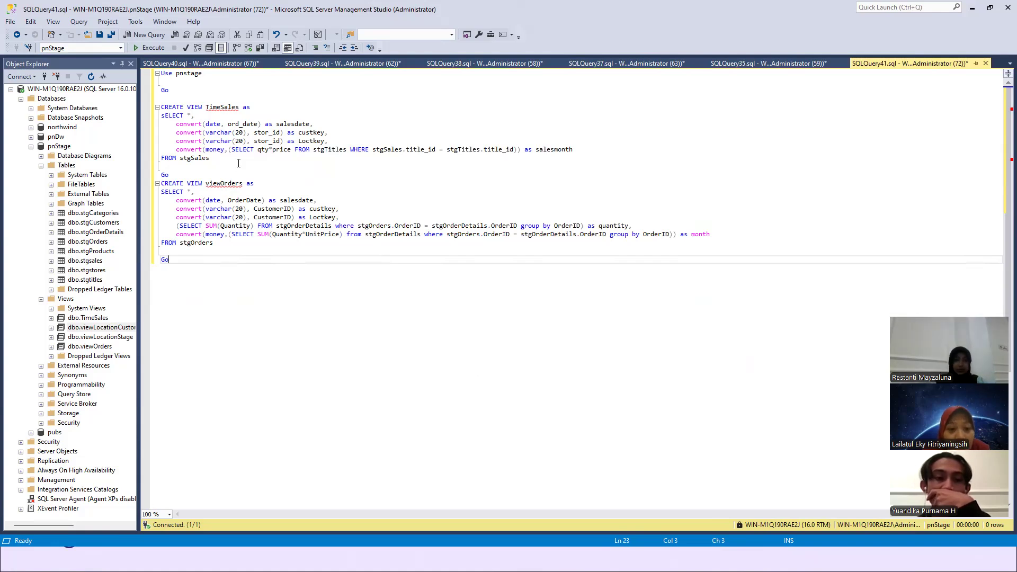
{"action": "double_click", "coordinate": [224, 185]}
{"action": "left_click", "coordinate": [280, 183]}
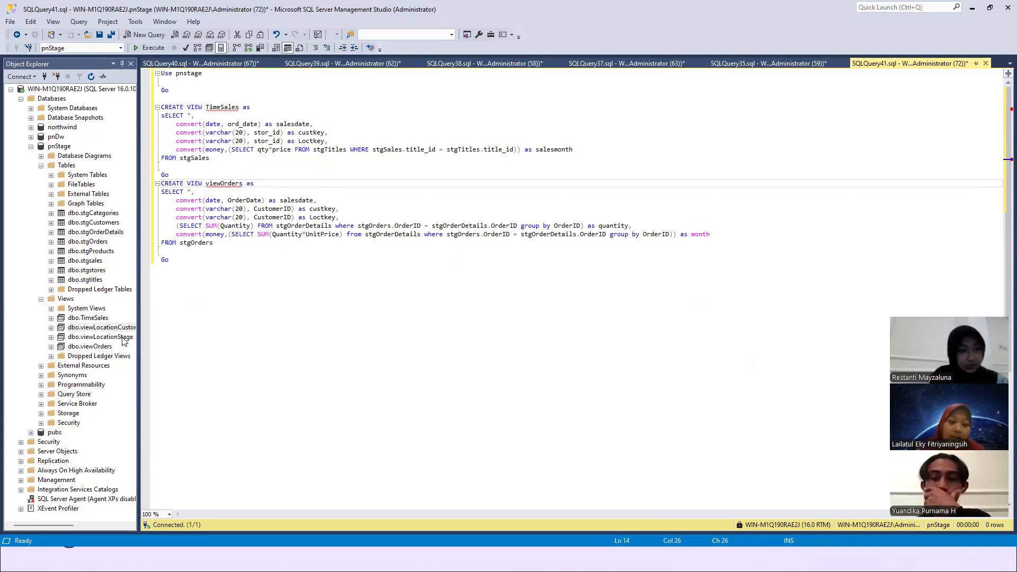
- Query the top 1000 rows of the dbo.TimeSales and dbo.viewOrders views in pnStage
{"action": "right_click", "coordinate": [89, 318]}
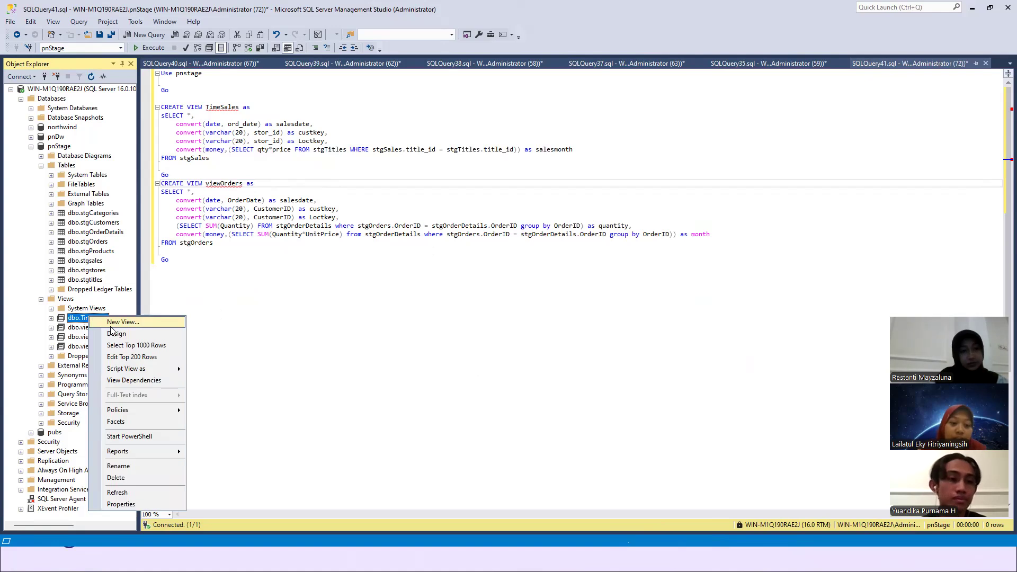
{"action": "left_click", "coordinate": [122, 346]}
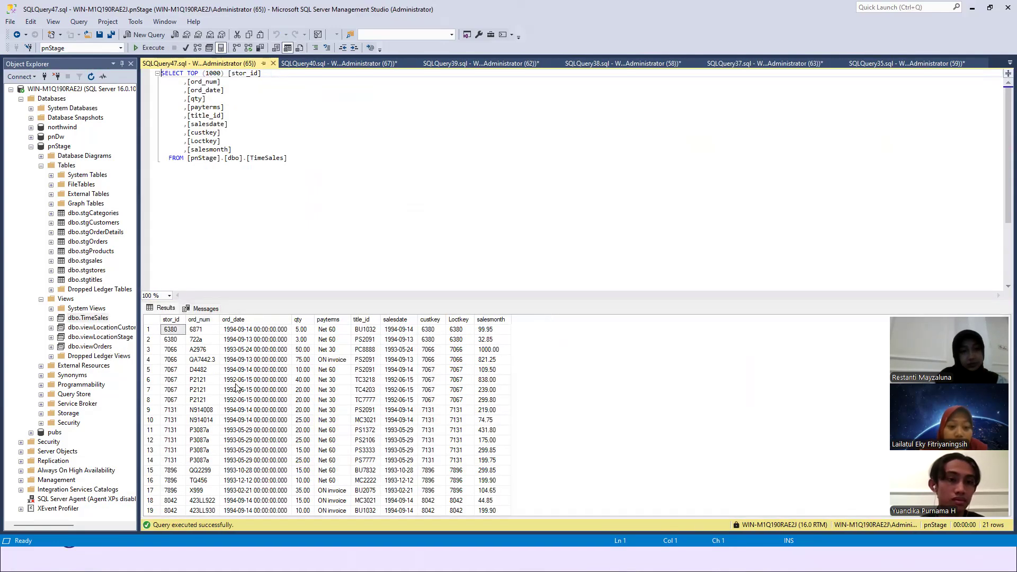
{"action": "scroll", "coordinate": [236, 388], "scroll_direction": "up", "scroll_amount": 1}
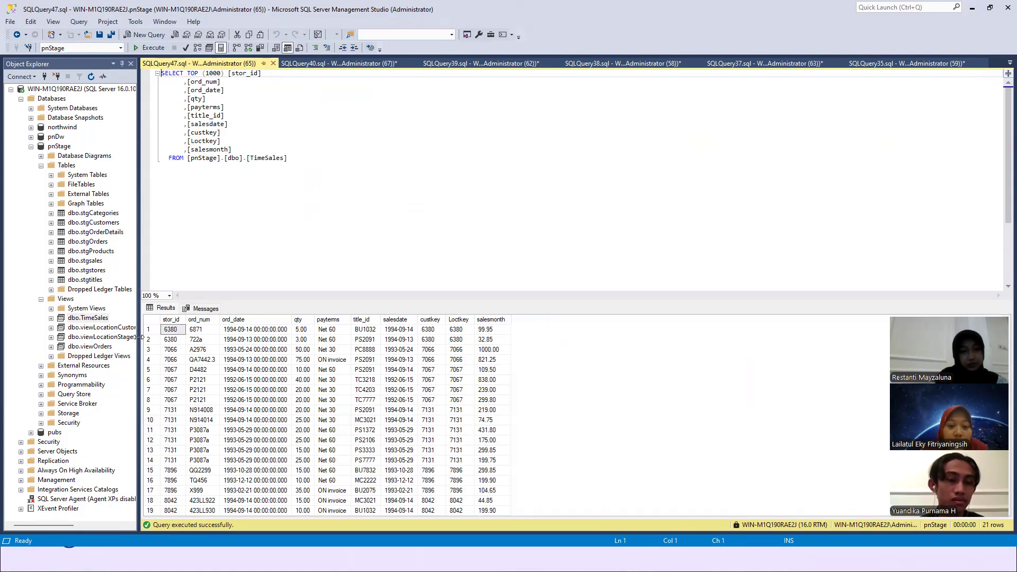
{"action": "right_click", "coordinate": [98, 347]}
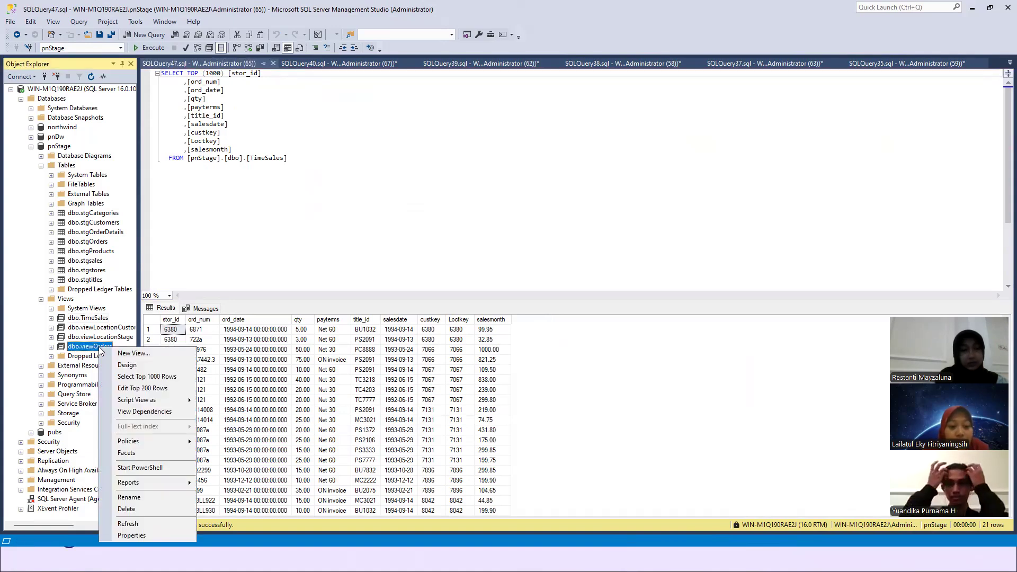
{"action": "left_click", "coordinate": [127, 377]}
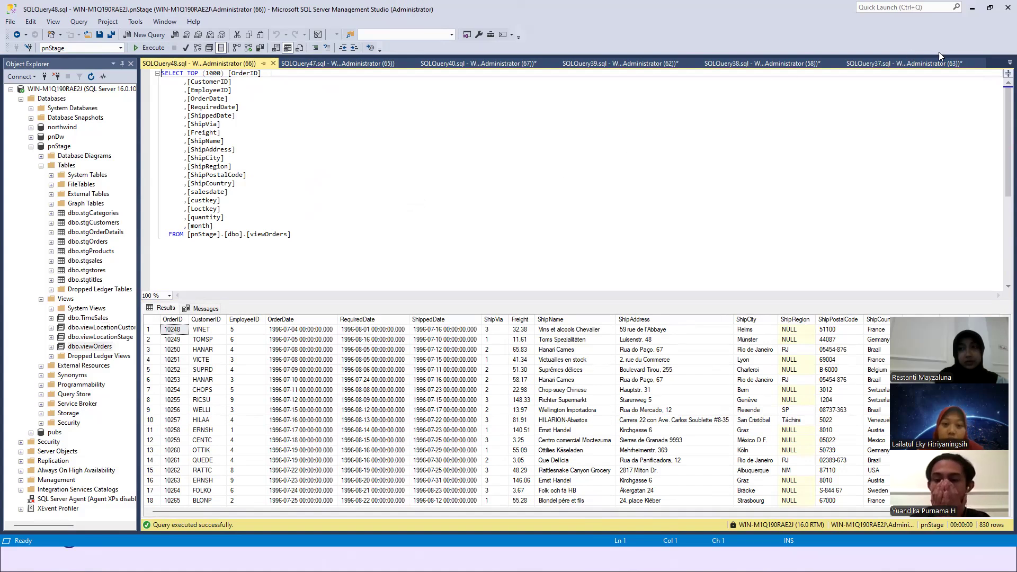
- Look at the pnDw table creation script in SQLQuery38.sql and open the GenerateDimTime procedure script in SQLQuery39.sql
{"action": "left_click", "coordinate": [1008, 63]}
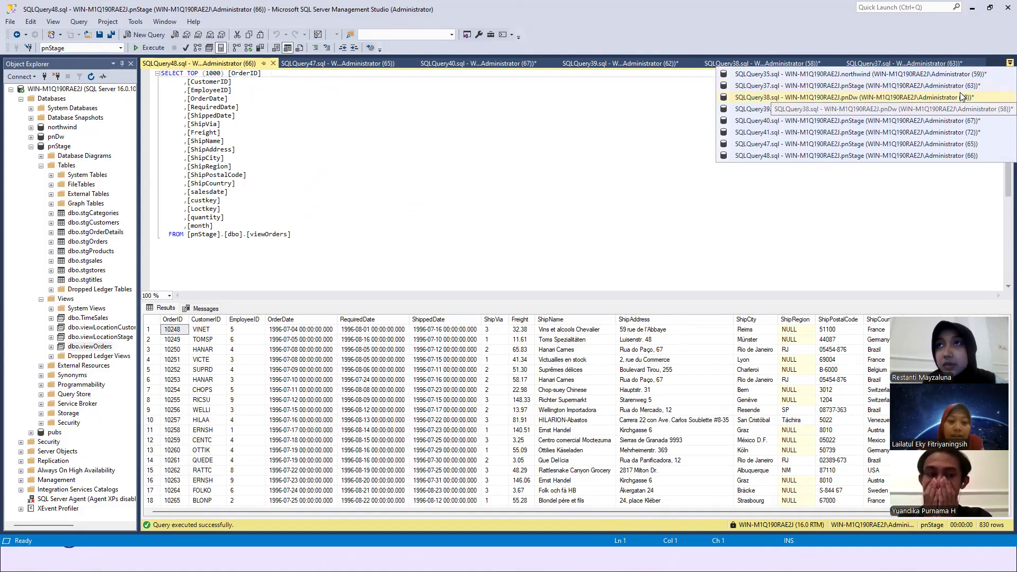
{"action": "left_click", "coordinate": [865, 100]}
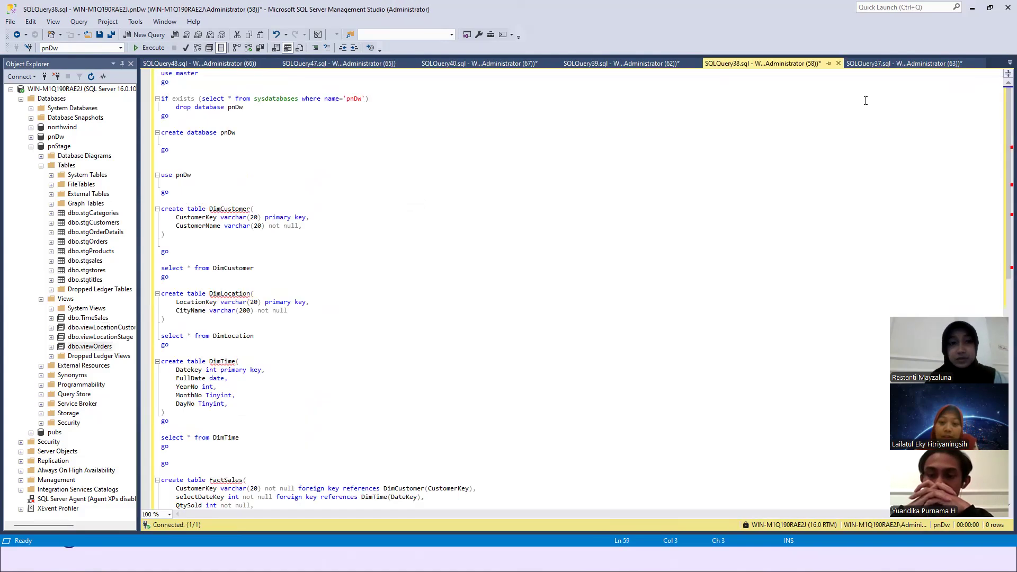
{"action": "left_click", "coordinate": [1002, 64]}
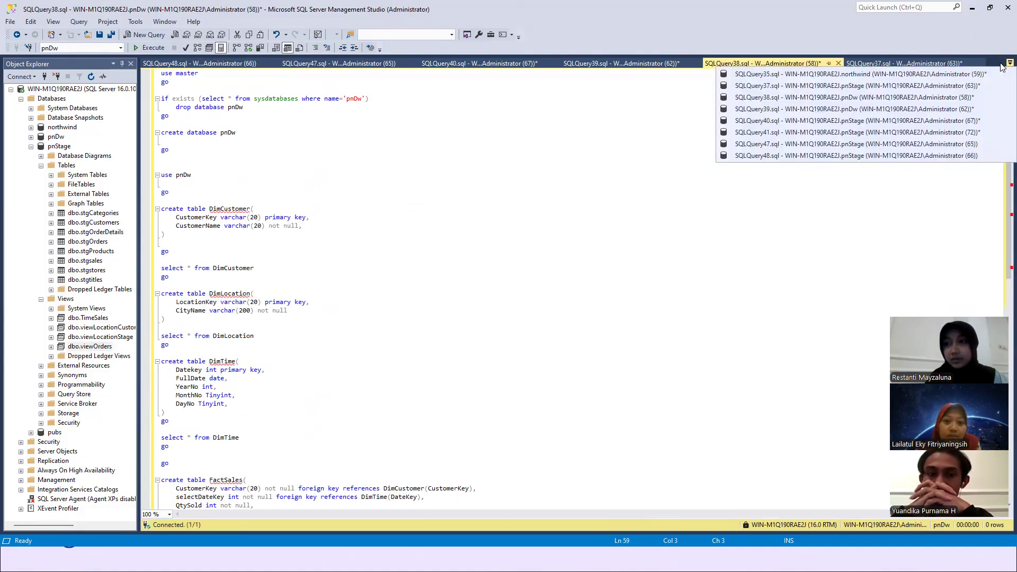
{"action": "left_click", "coordinate": [937, 110]}
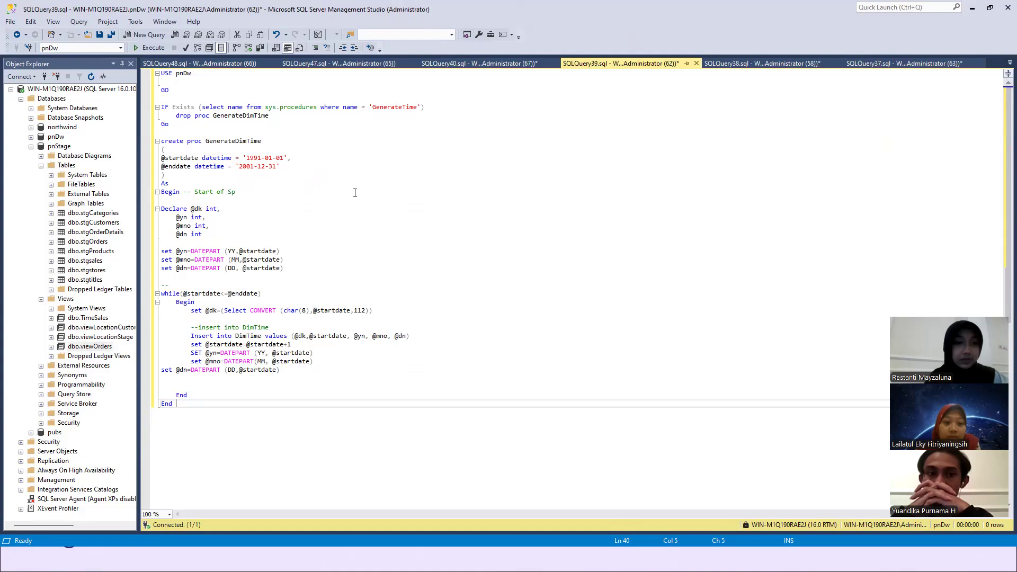
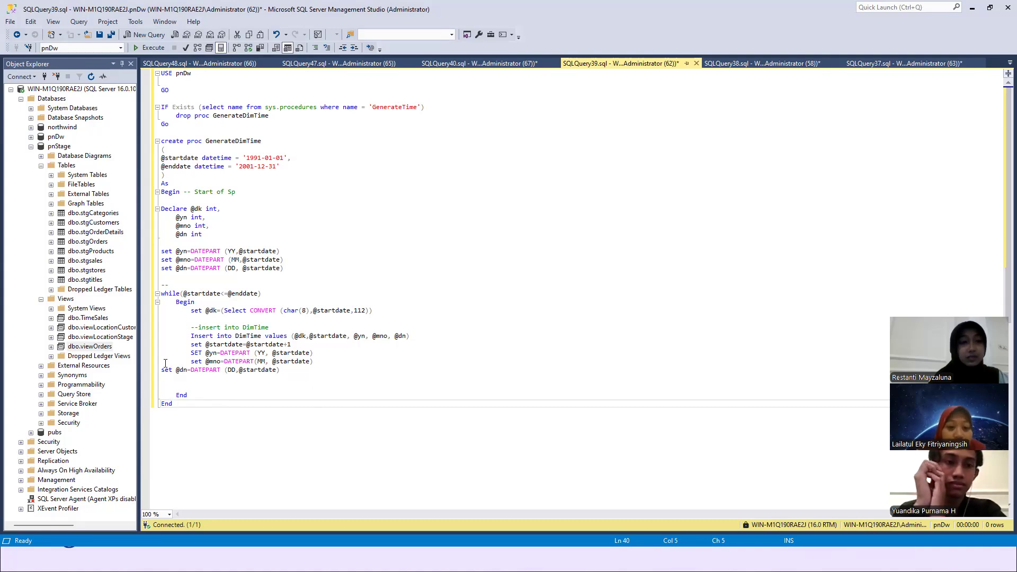
- Query the top 1000 rows of the dbo.DimTime table in pnDw and look through the results
{"action": "left_click", "coordinate": [30, 146]}
{"action": "left_click", "coordinate": [31, 137]}
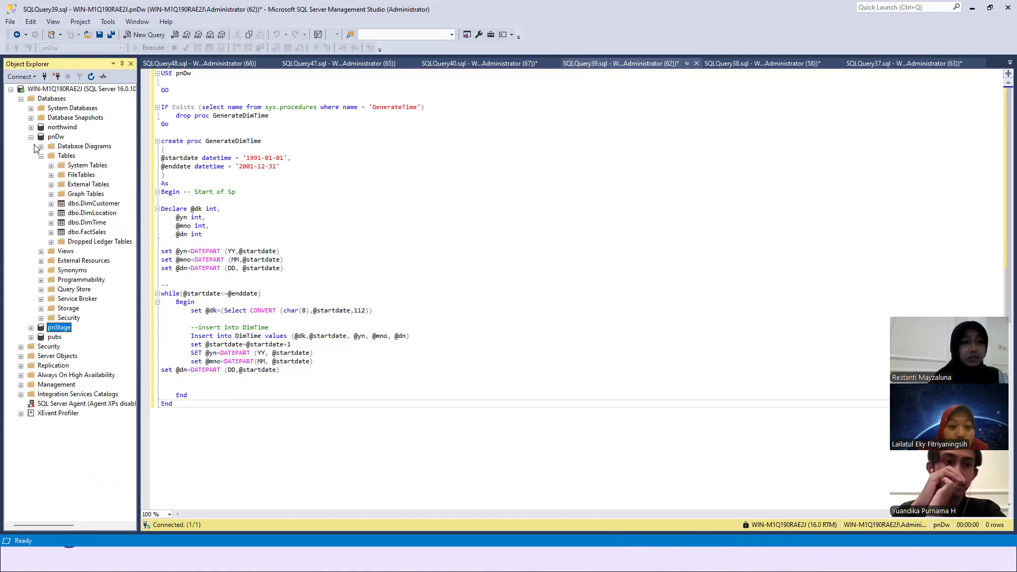
{"action": "right_click", "coordinate": [86, 227]}
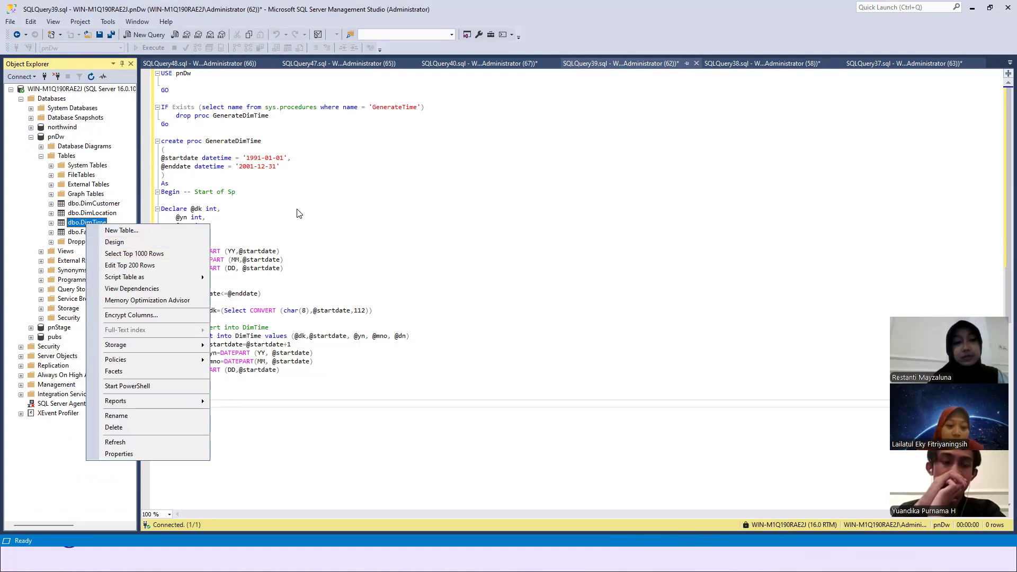
{"action": "left_click", "coordinate": [170, 254]}
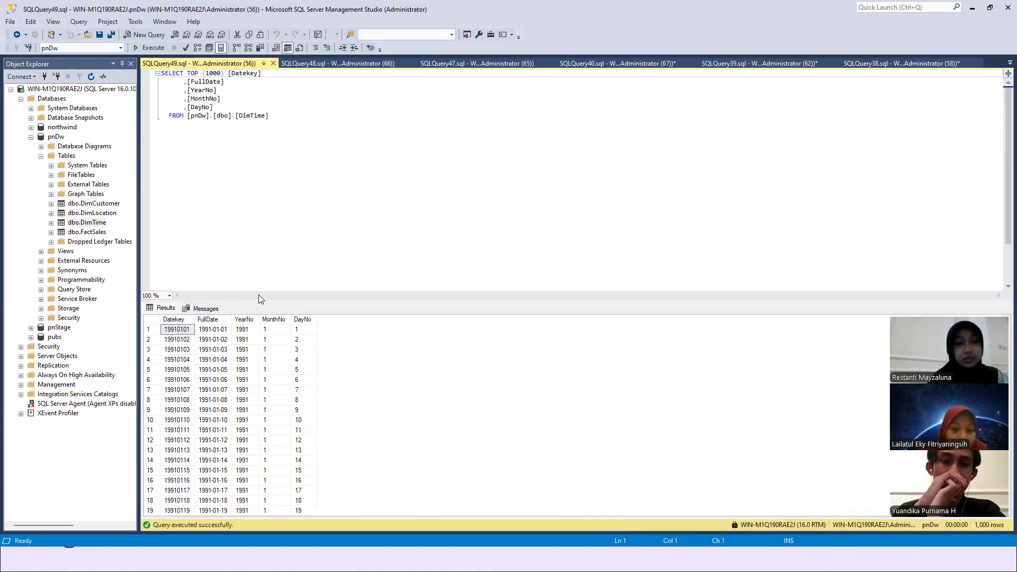
{"action": "scroll", "coordinate": [268, 411], "scroll_direction": "down", "scroll_amount": 20}
{"action": "scroll", "coordinate": [269, 411], "scroll_direction": "up", "scroll_amount": 20}
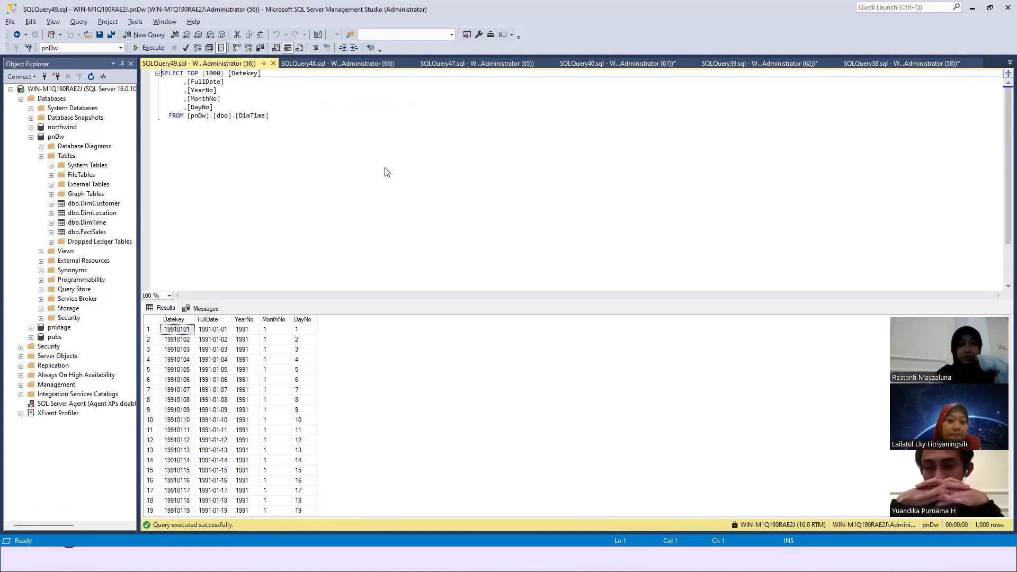
- Switch to the DataWarehouse project in Visual Studio, open the loadToDimCustomers.dtsx package and go into its Data Flow Task
{"action": "key", "text": "alt+Tab"}
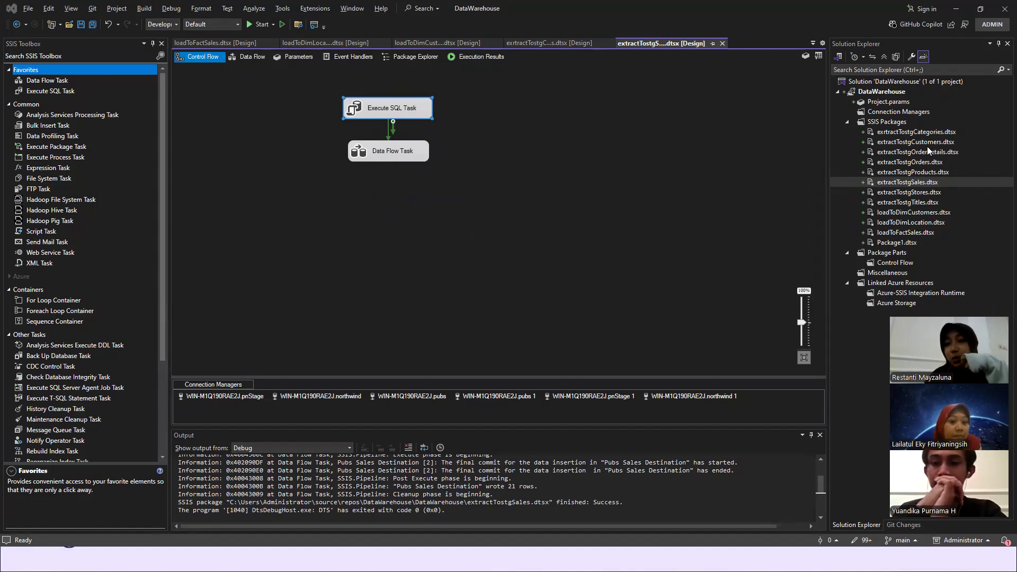
{"action": "double_click", "coordinate": [917, 212]}
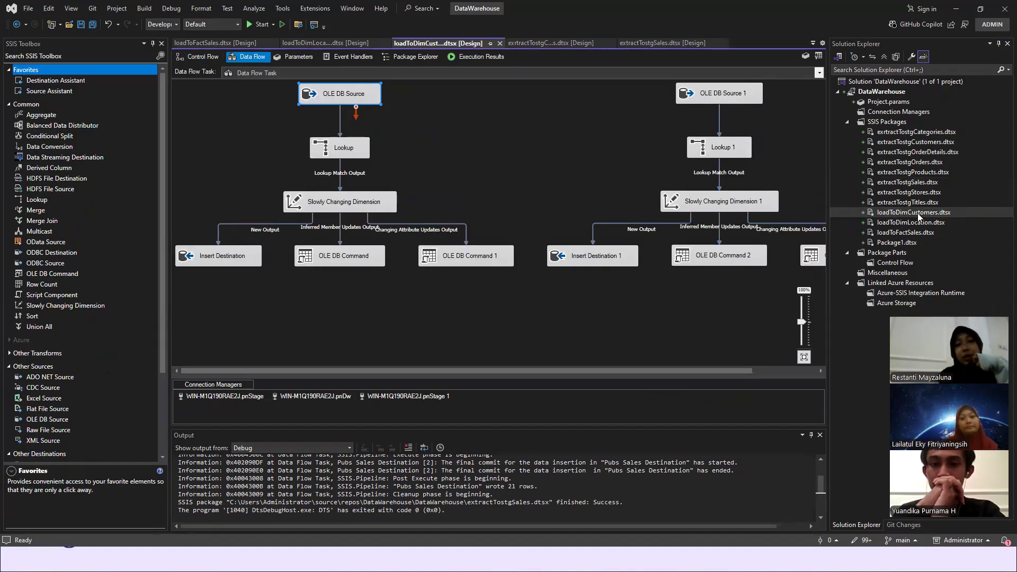
{"action": "left_click", "coordinate": [200, 58]}
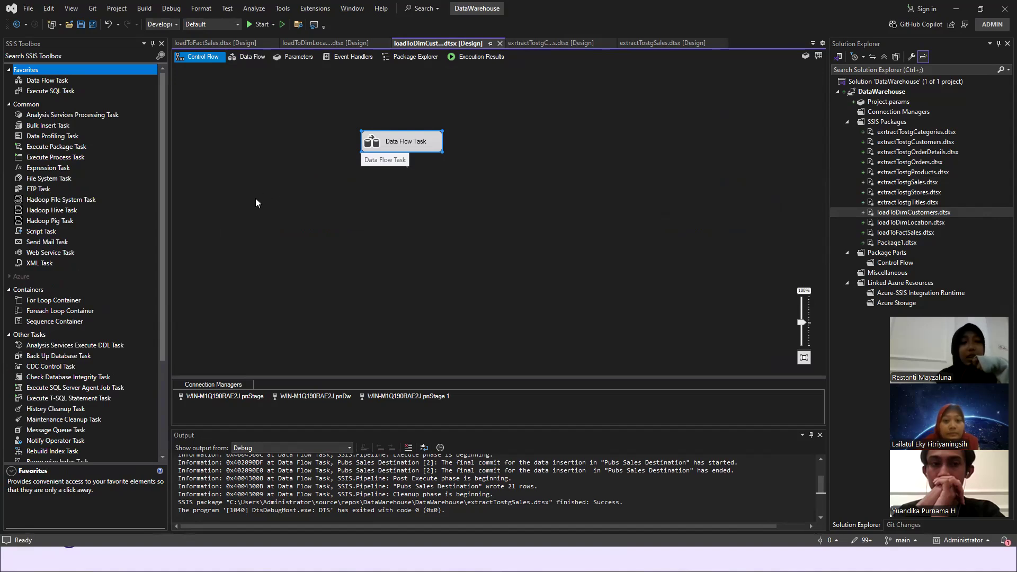
{"action": "scroll", "coordinate": [95, 270], "scroll_direction": "down", "scroll_amount": 4}
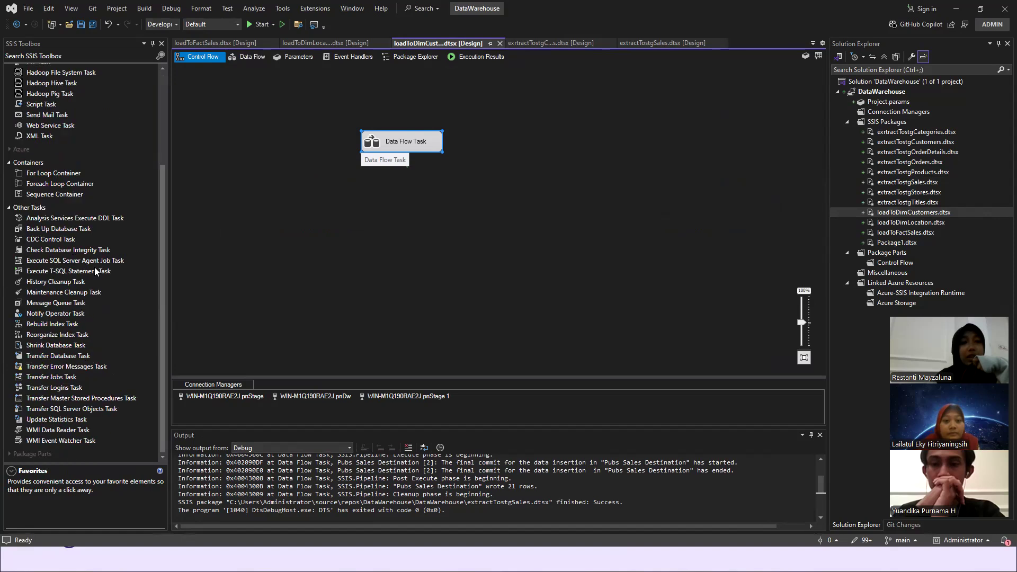
{"action": "scroll", "coordinate": [95, 271], "scroll_direction": "up", "scroll_amount": 4}
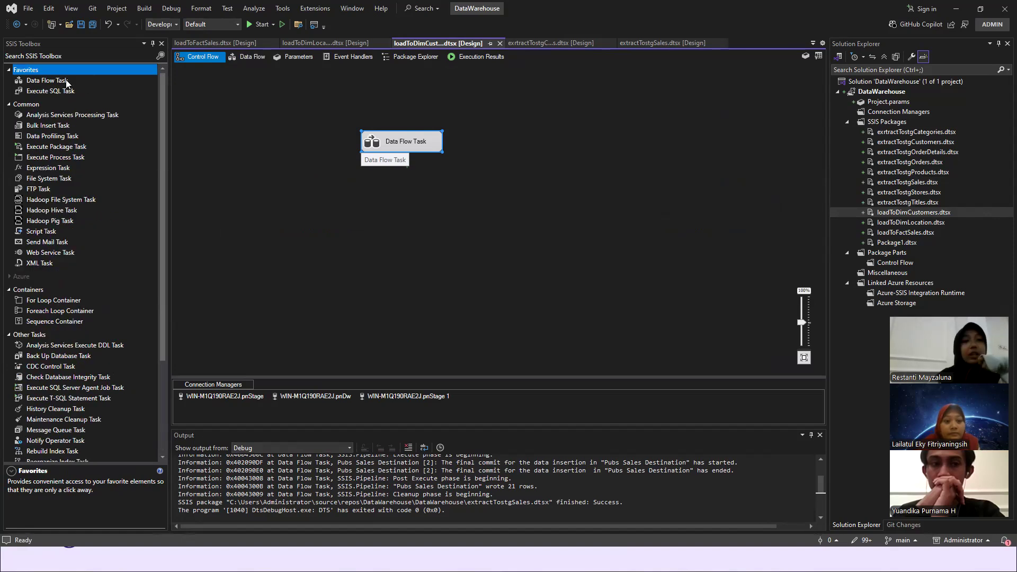
{"action": "double_click", "coordinate": [415, 142]}
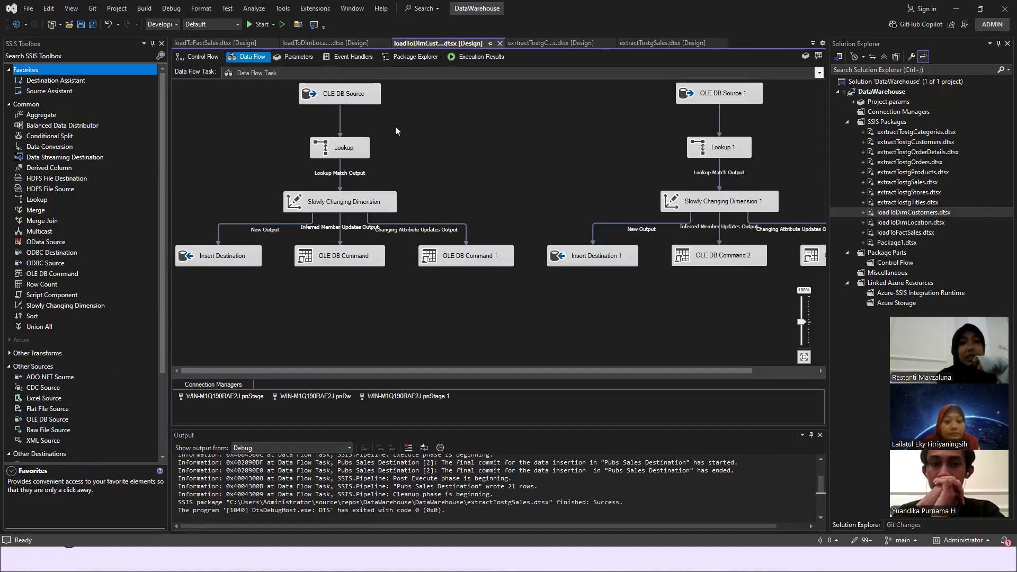
- Open the first OLE DB Source for editing and check which connection managers it can use
{"action": "left_click", "coordinate": [339, 99]}
{"action": "double_click", "coordinate": [337, 97]}
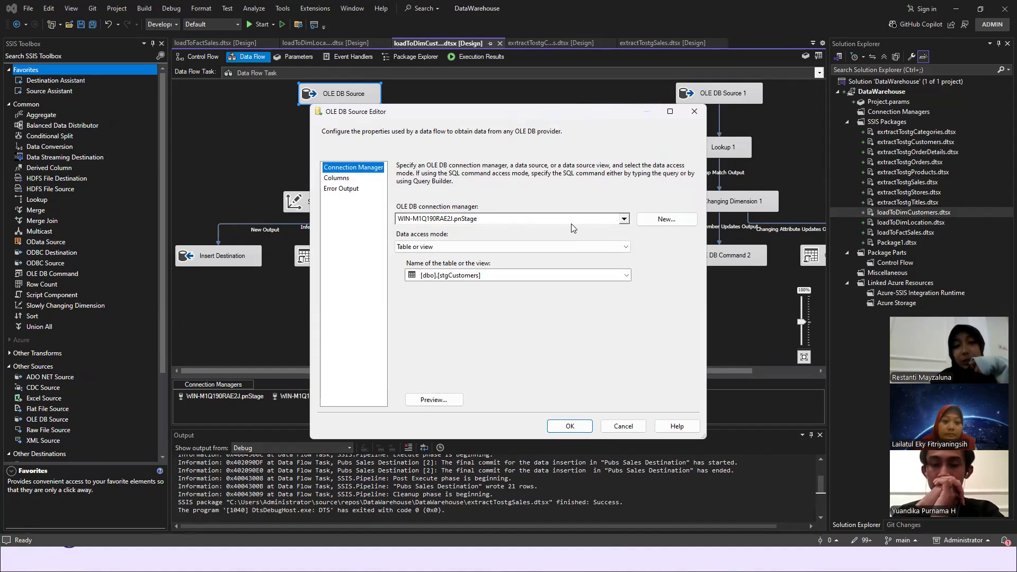
{"action": "left_click", "coordinate": [624, 220]}
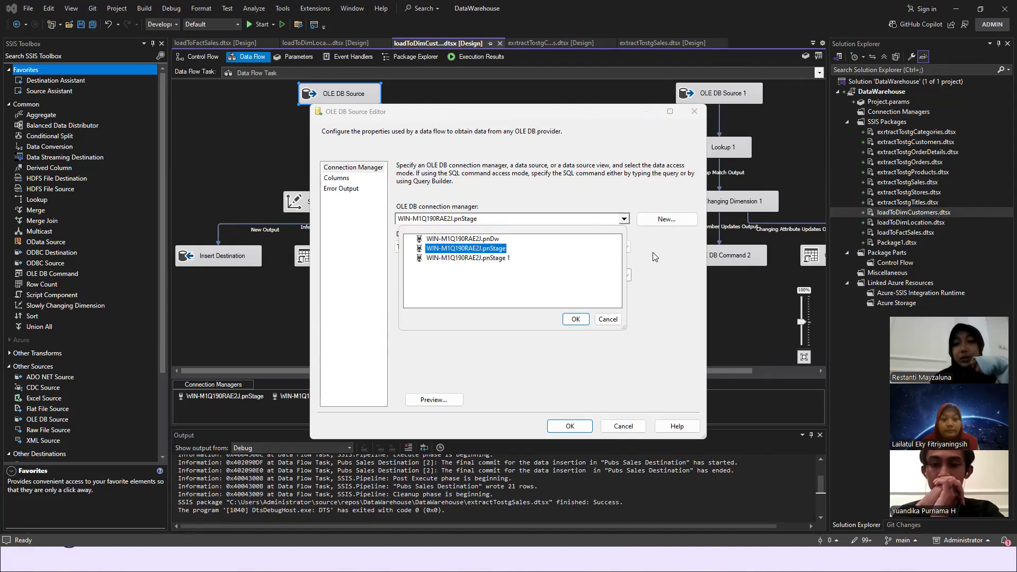
{"action": "left_click", "coordinate": [607, 319]}
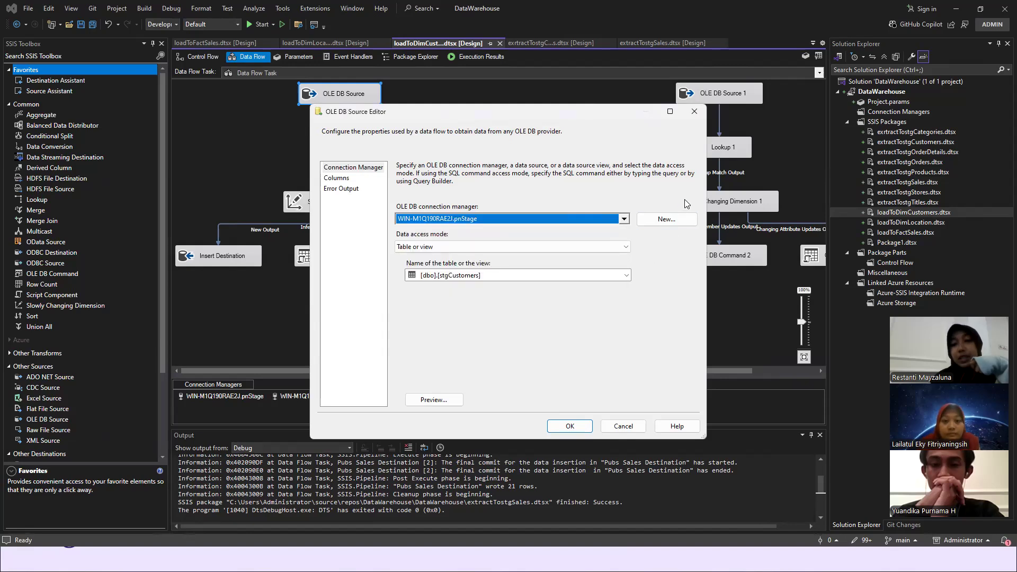
- Try a new connection with Microsoft OLE DB Driver 19 for SQL Server, going through its Trust server certificate option, and cancel it
{"action": "left_click", "coordinate": [660, 223]}
{"action": "left_click", "coordinate": [560, 365]}
{"action": "left_click", "coordinate": [647, 295]}
{"action": "left_click", "coordinate": [683, 138]}
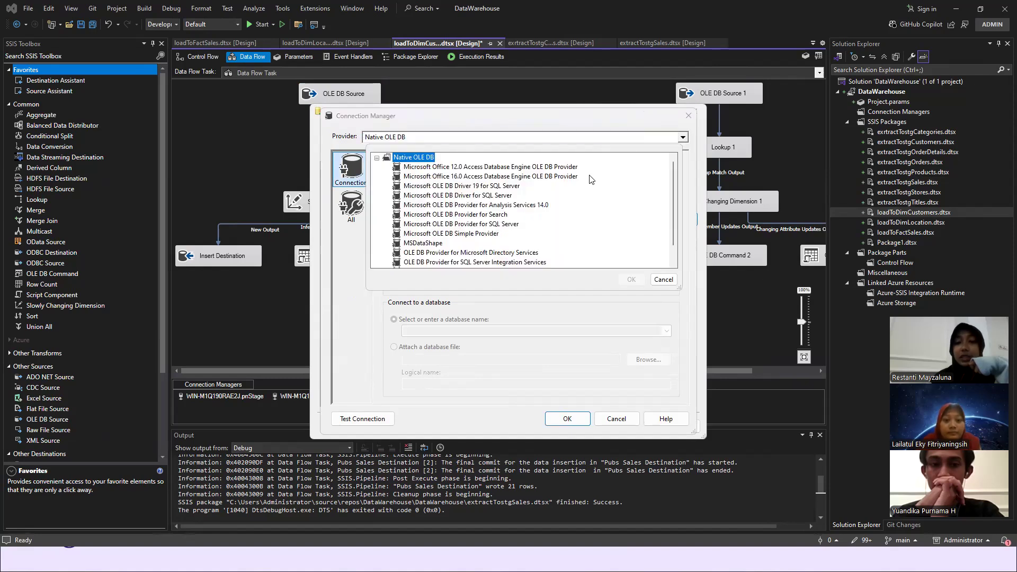
{"action": "double_click", "coordinate": [489, 185]}
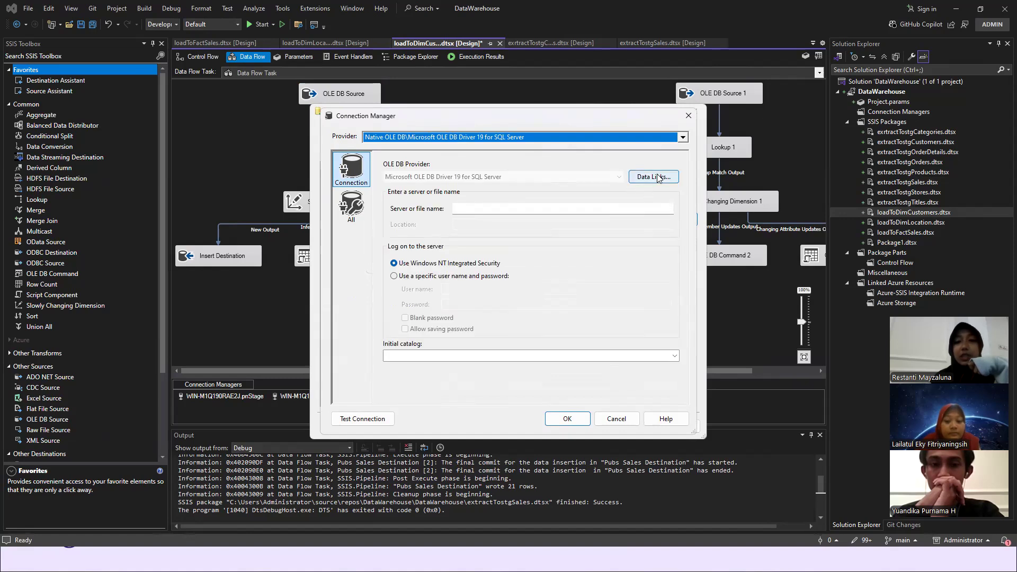
{"action": "left_click", "coordinate": [655, 177]}
{"action": "left_click", "coordinate": [469, 174]}
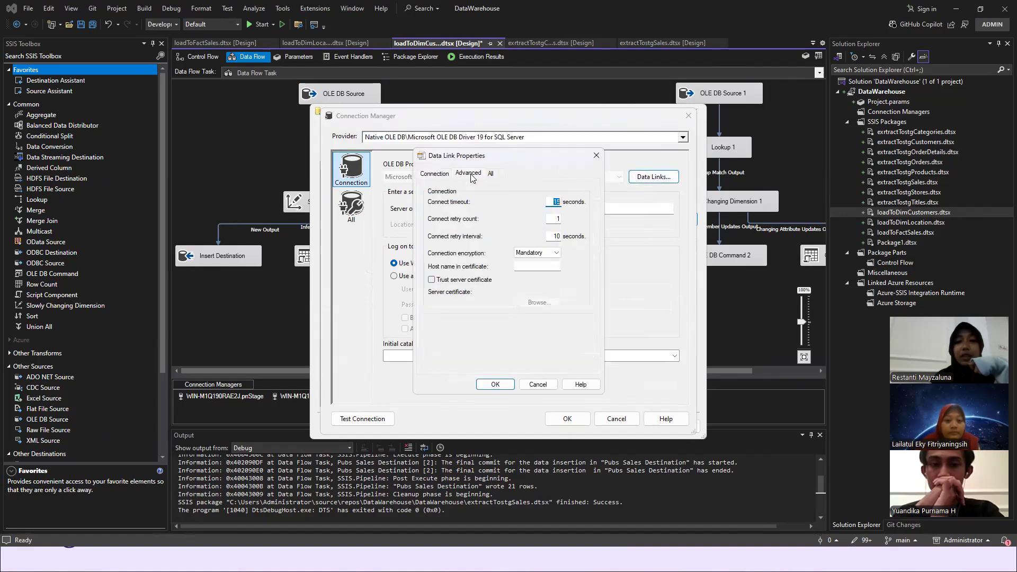
{"action": "left_click", "coordinate": [432, 280]}
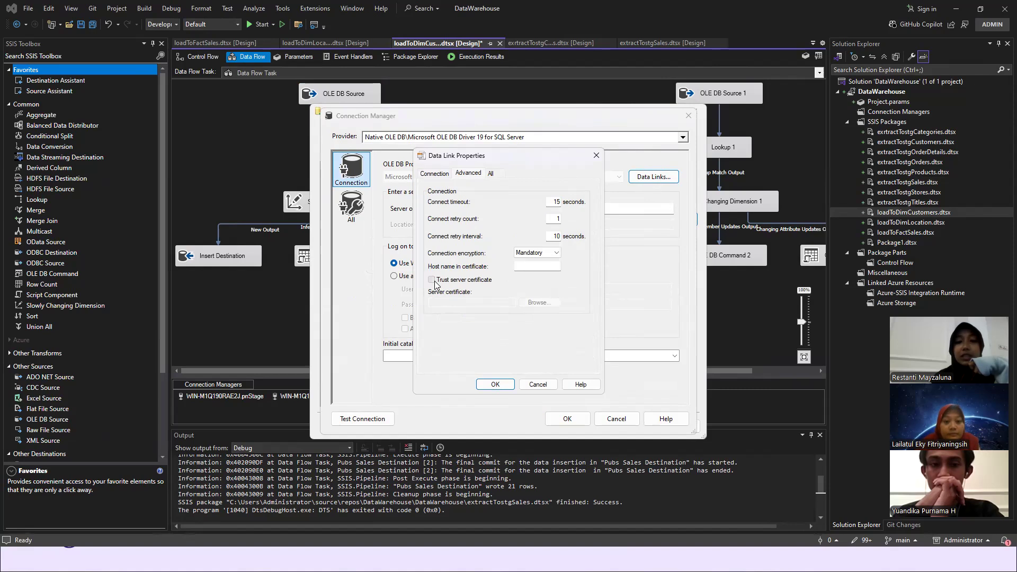
{"action": "left_click", "coordinate": [505, 385]}
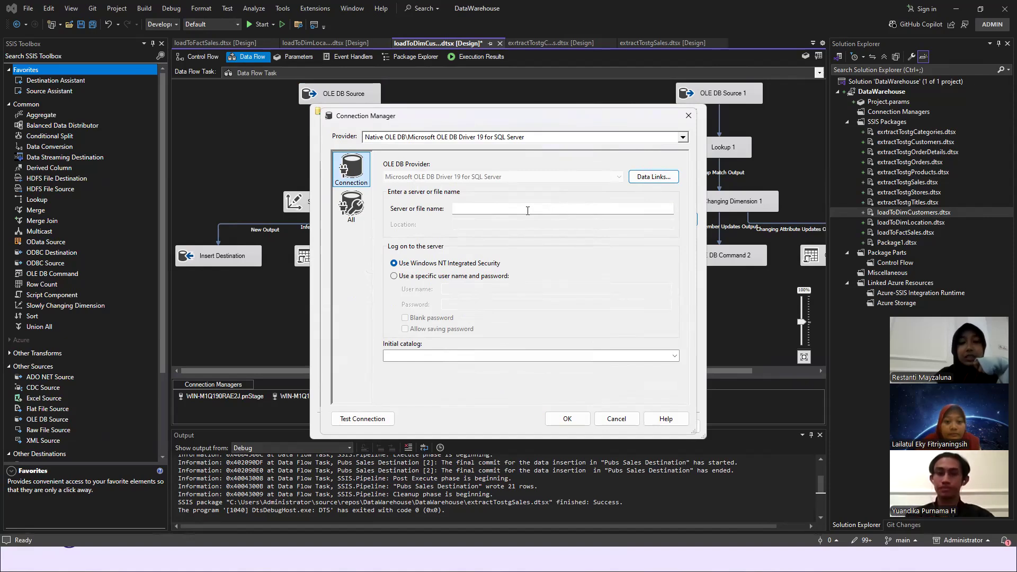
{"action": "left_click", "coordinate": [616, 418]}
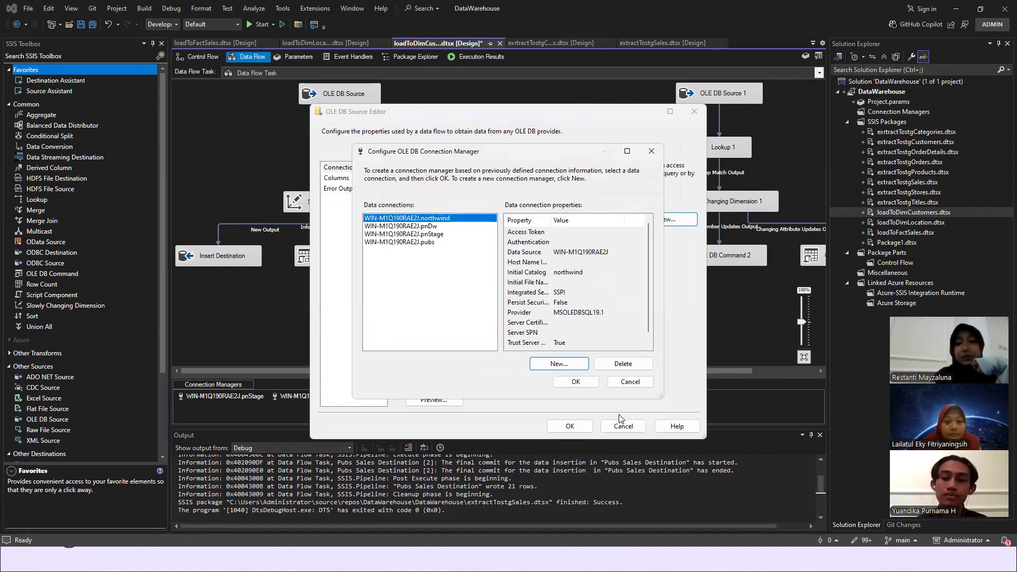
{"action": "left_click", "coordinate": [624, 384]}
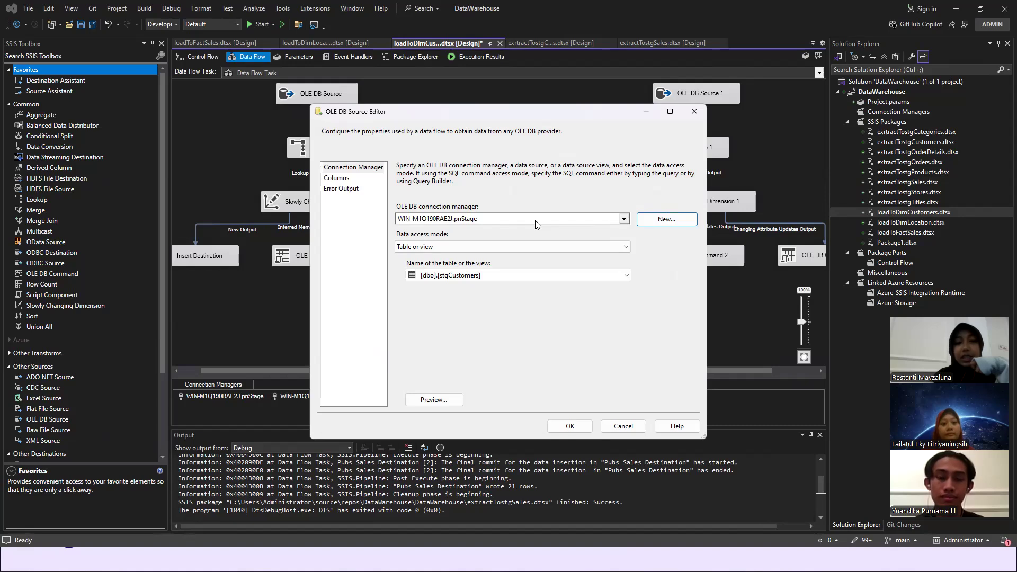
- Check the OLE DB Source's table selection and its external and output columns, and accept the source settings
{"action": "left_click", "coordinate": [626, 278]}
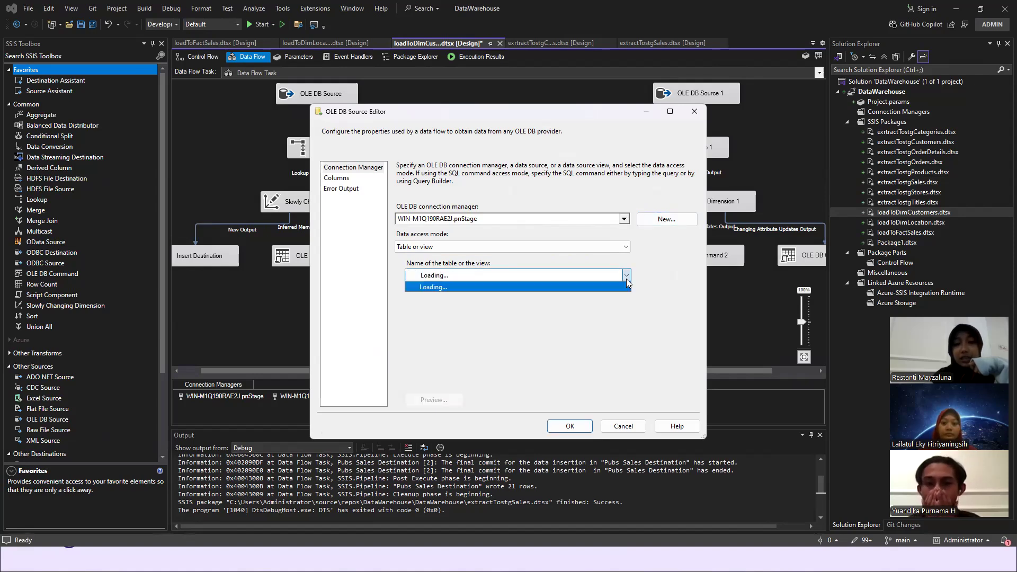
{"action": "left_click", "coordinate": [626, 279]}
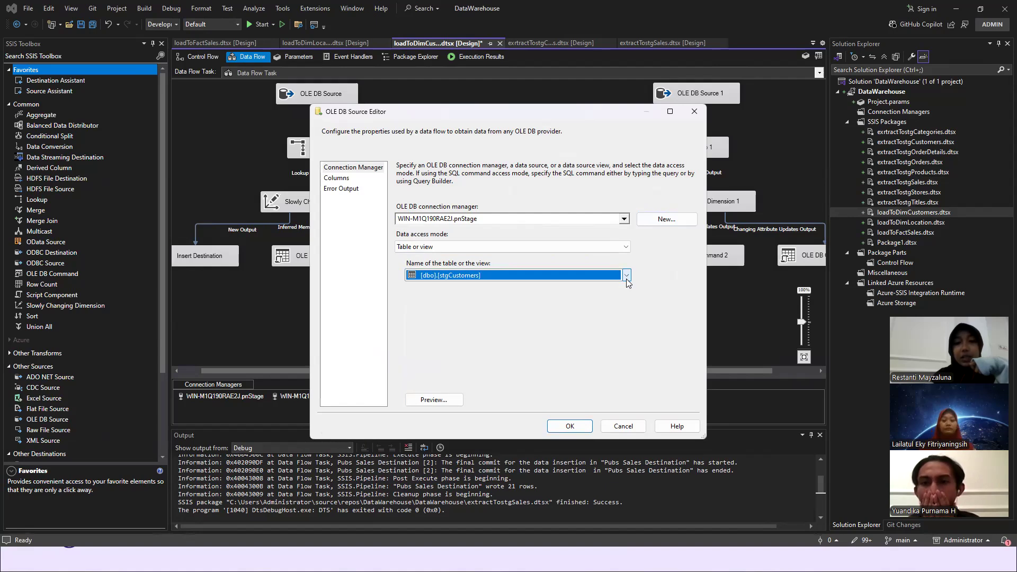
{"action": "left_click", "coordinate": [347, 178]}
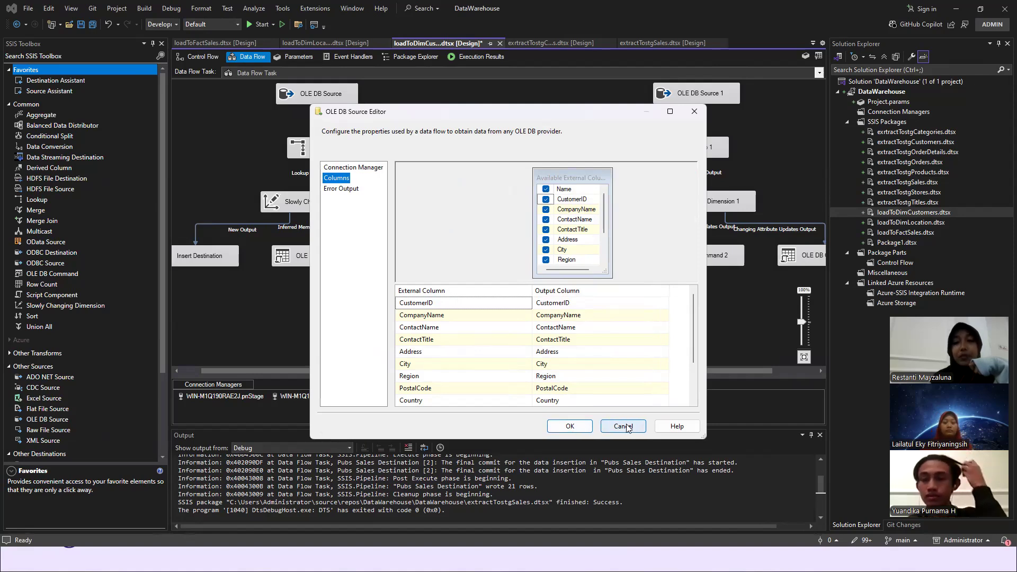
{"action": "left_click", "coordinate": [570, 426]}
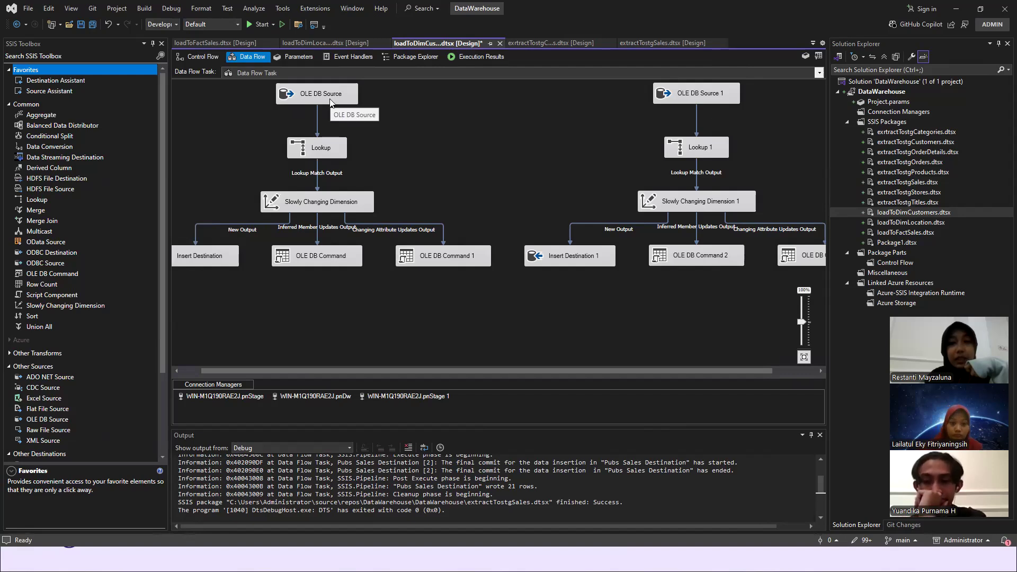
- Set the first Lookup to redirect unmatched rows to the no match output and check viewLocationCustomers as its reference view
{"action": "double_click", "coordinate": [321, 153]}
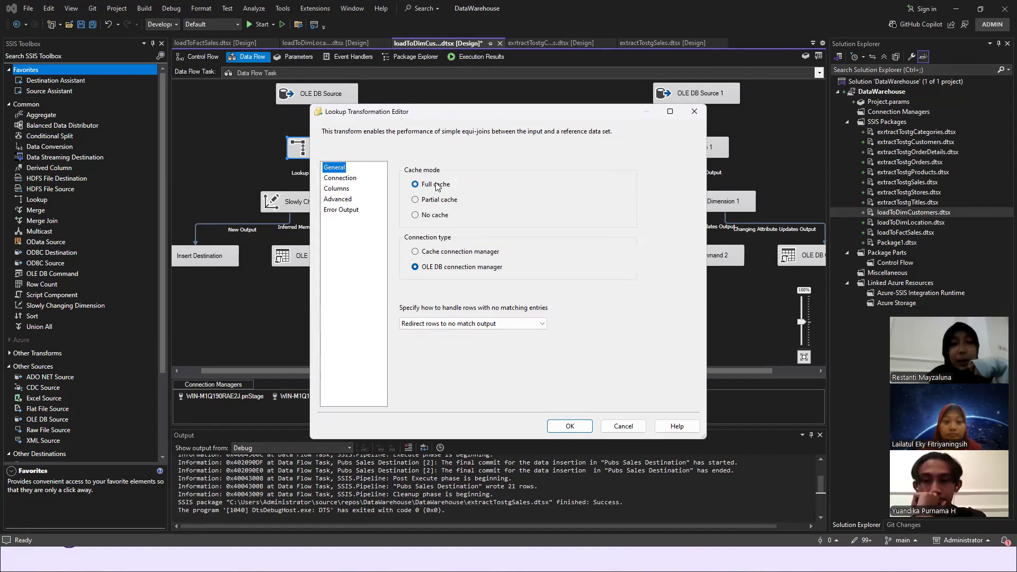
{"action": "left_click", "coordinate": [544, 331]}
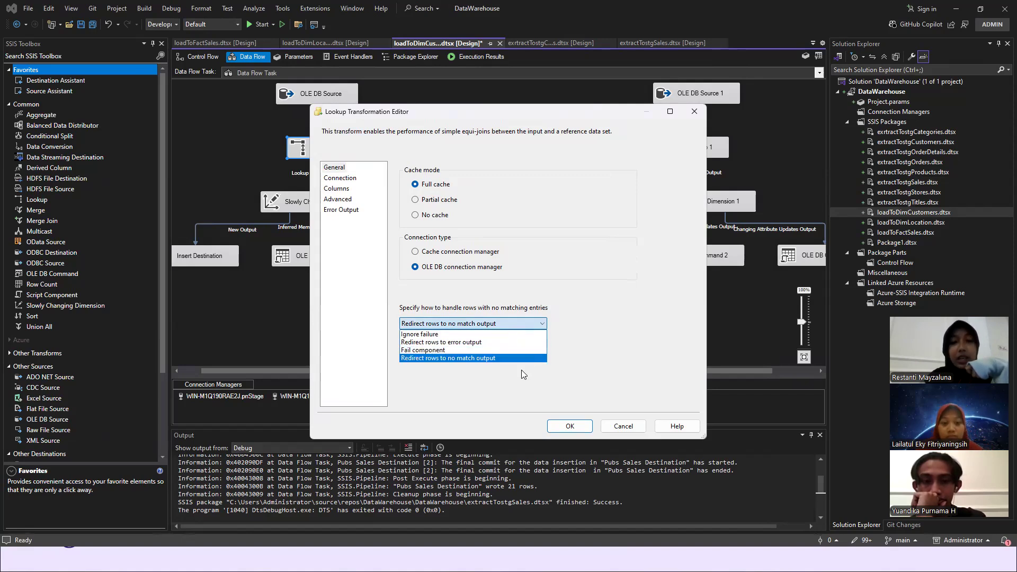
{"action": "left_click", "coordinate": [464, 362]}
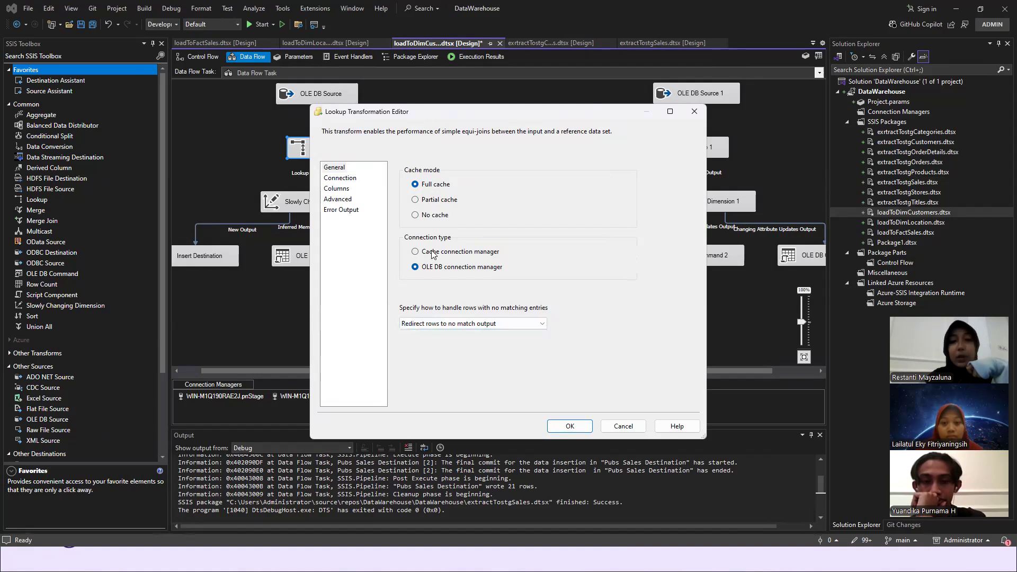
{"action": "left_click", "coordinate": [343, 178]}
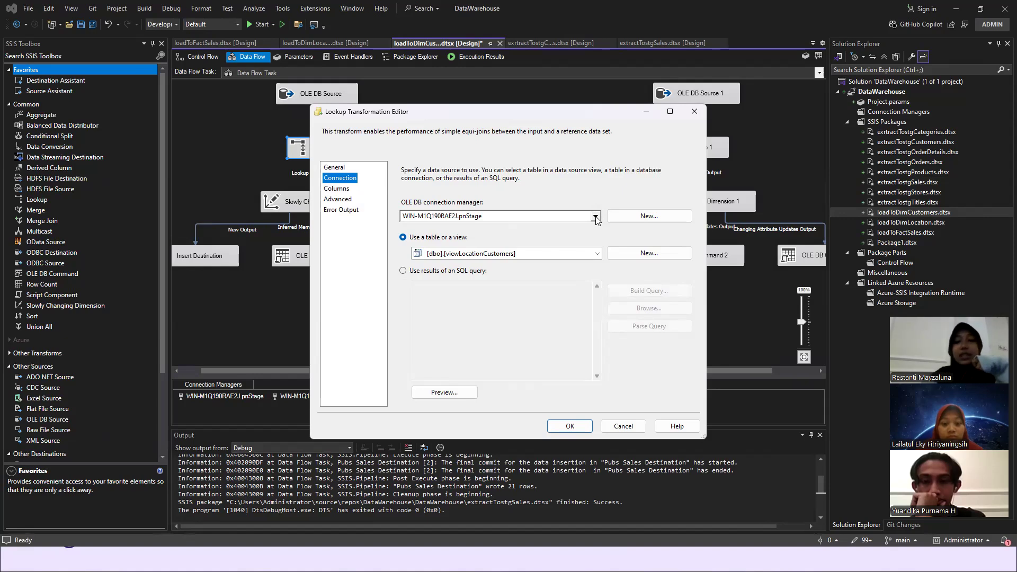
{"action": "left_click", "coordinate": [601, 254]}
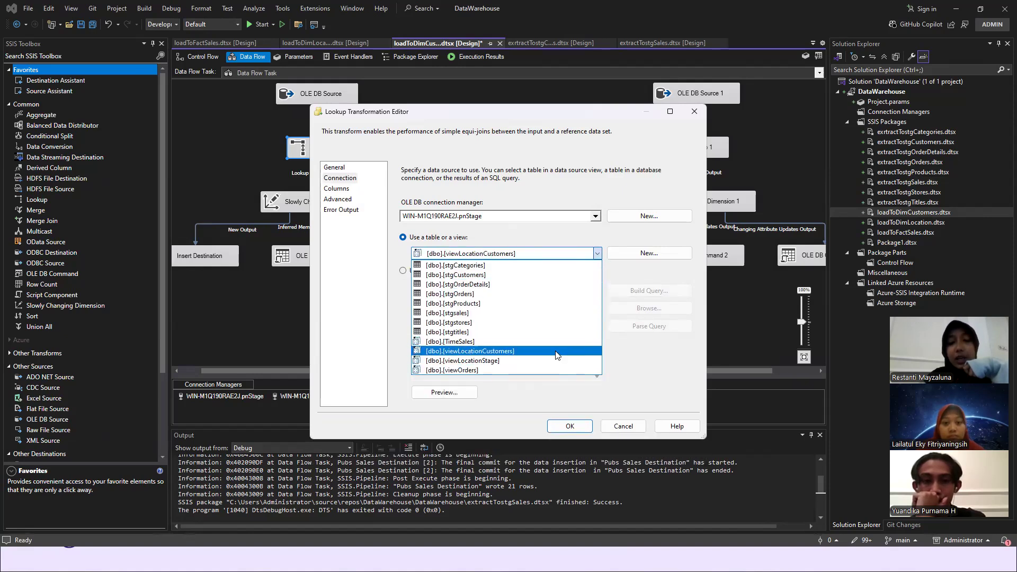
{"action": "left_click", "coordinate": [400, 324]}
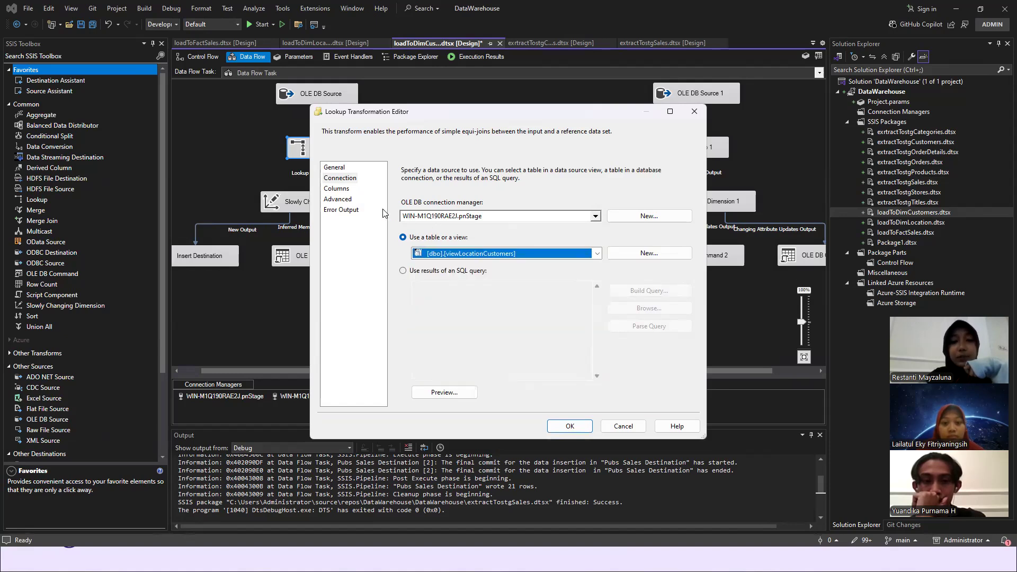
- Examine the Lookup's CustomerID relationship and the idconvert and companyconvert lookup columns
{"action": "left_click", "coordinate": [338, 189]}
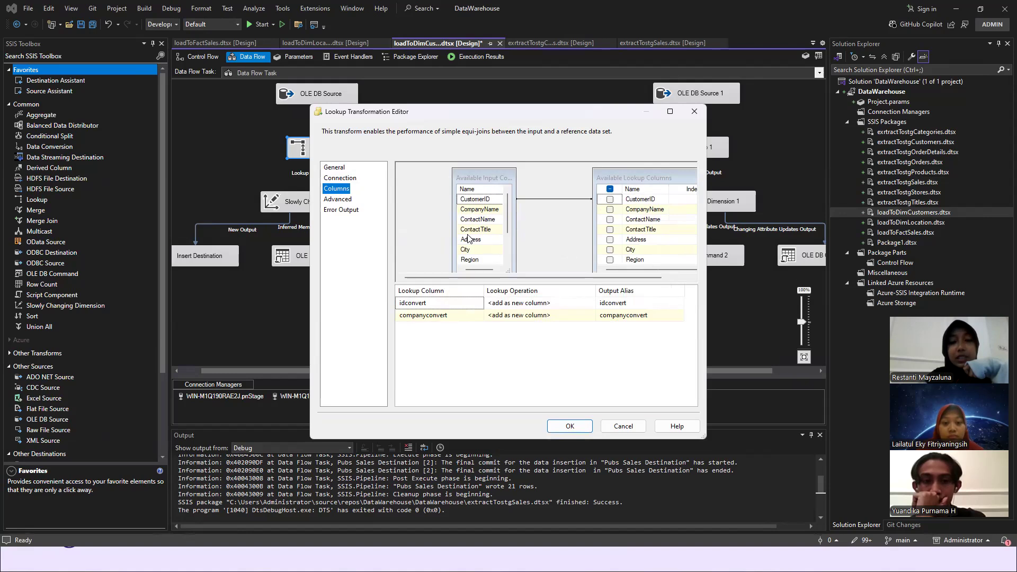
{"action": "right_click", "coordinate": [491, 210]}
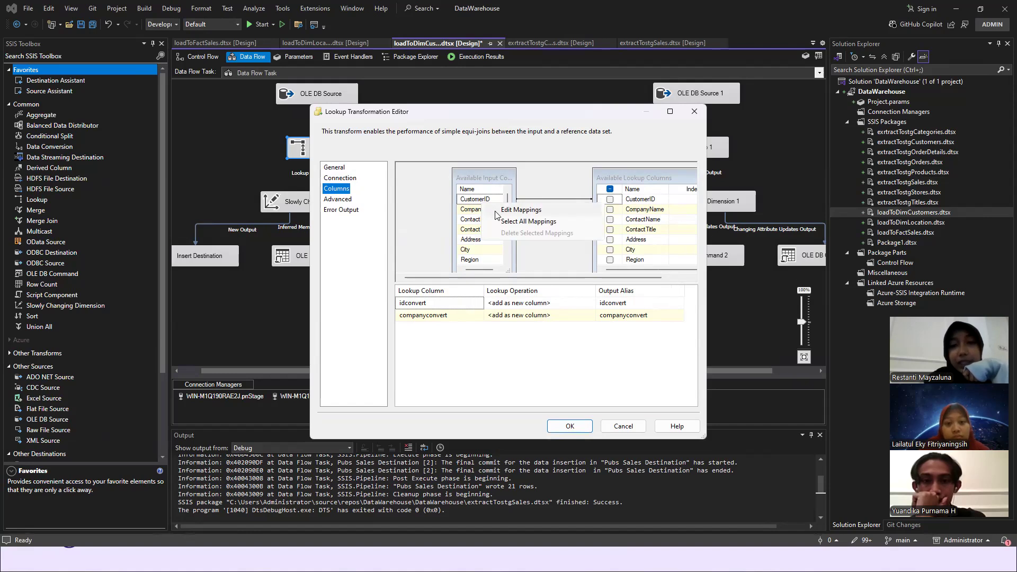
{"action": "left_click", "coordinate": [521, 210]}
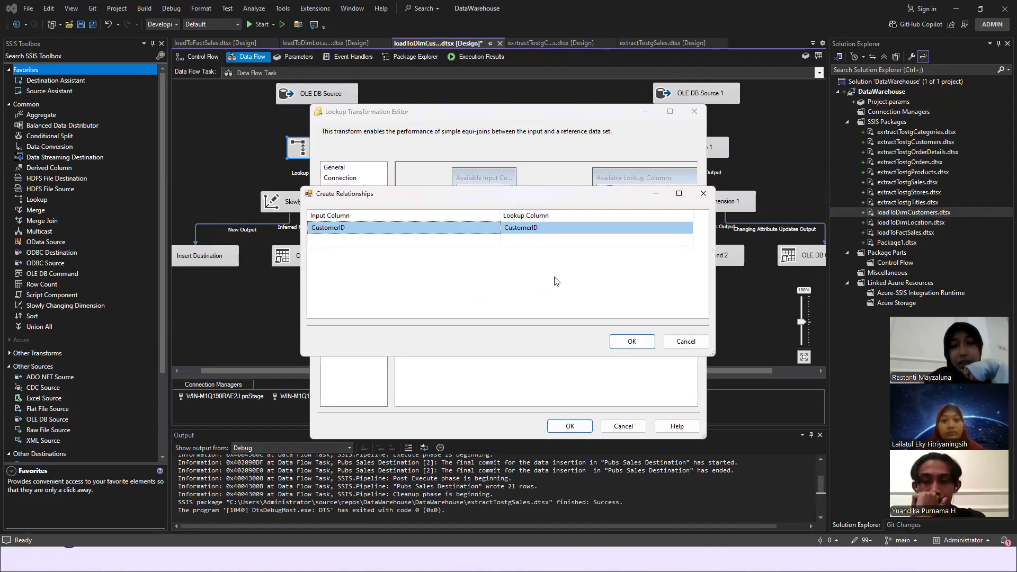
{"action": "left_click", "coordinate": [622, 341]}
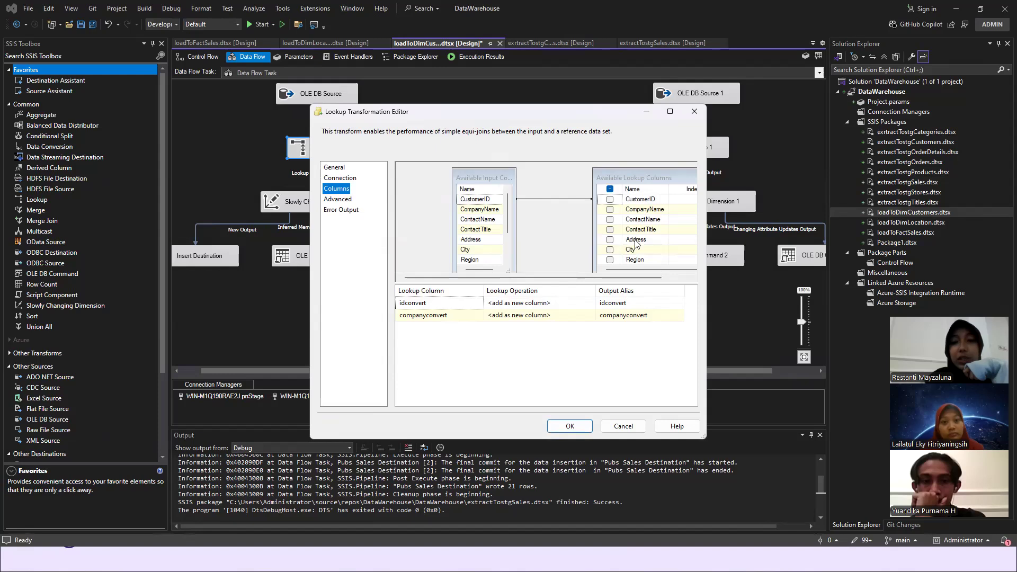
{"action": "scroll", "coordinate": [643, 244], "scroll_direction": "down", "scroll_amount": 3}
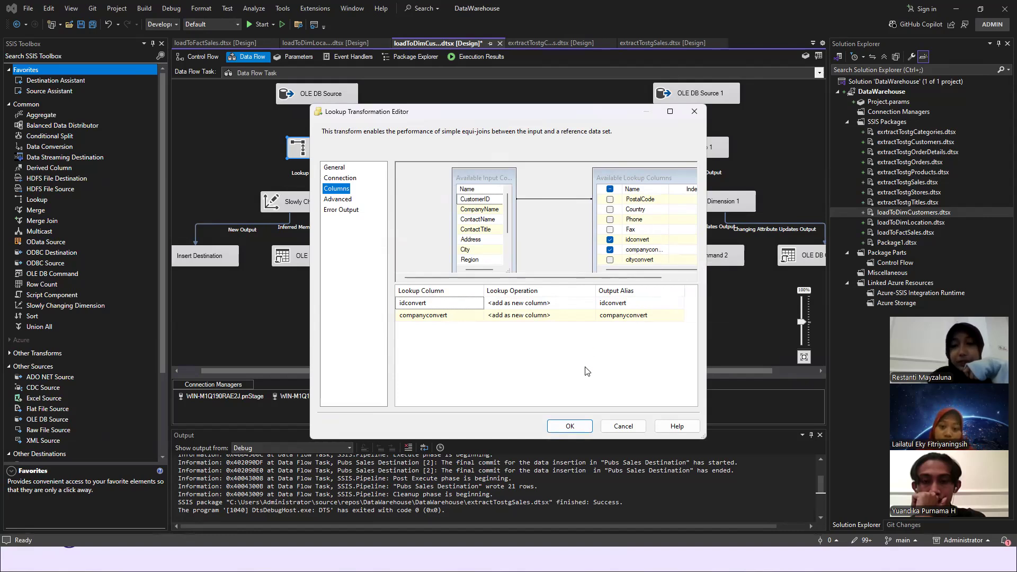
- Accept the first Lookup's settings and return to the data flow
{"action": "left_click", "coordinate": [569, 427]}
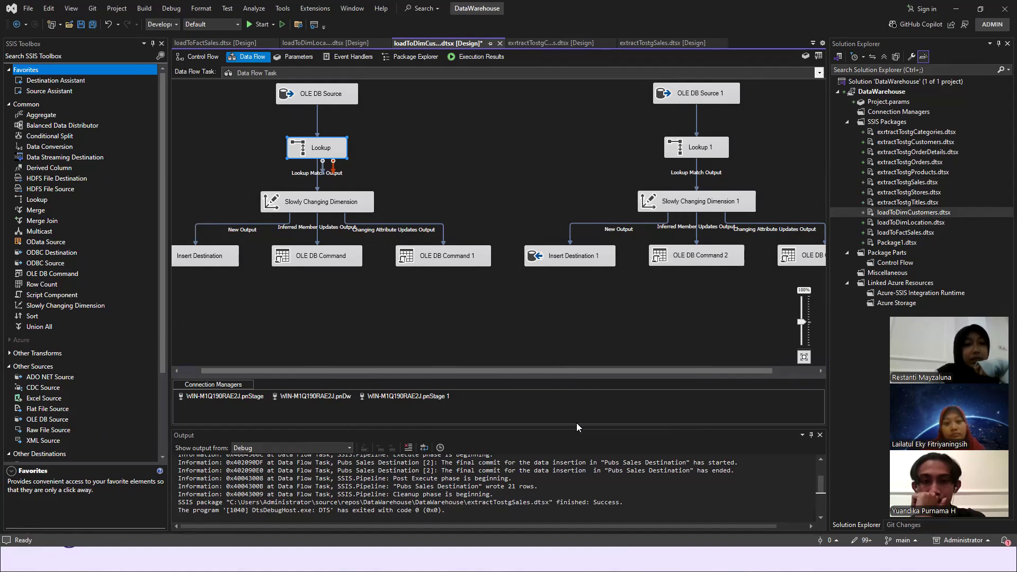
{"action": "left_click", "coordinate": [325, 116]}
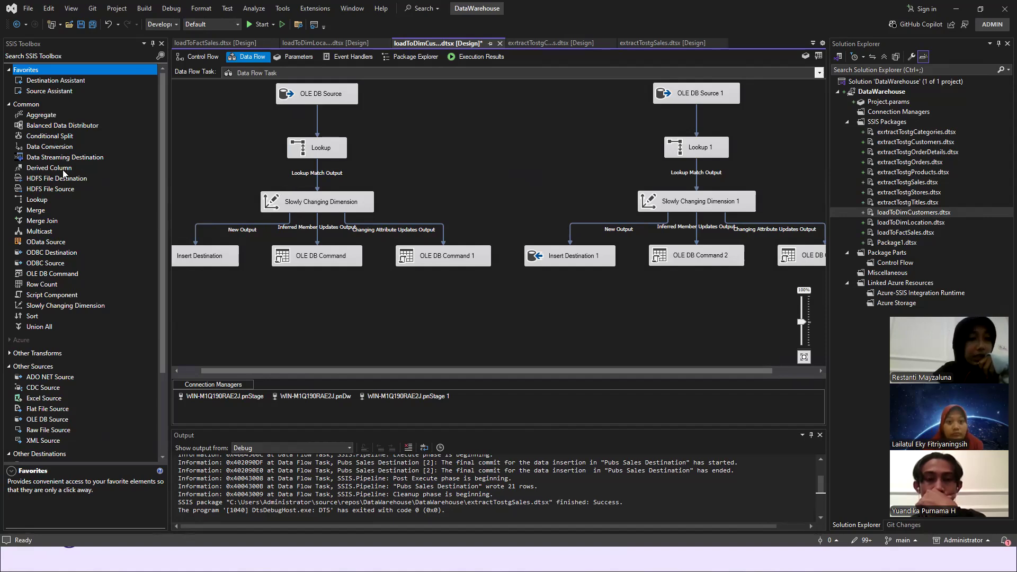
- Add a new Lookup between the two existing flows and place a new Slowly Changing Dimension directly below it
{"action": "scroll", "coordinate": [76, 277], "scroll_direction": "down", "scroll_amount": 4}
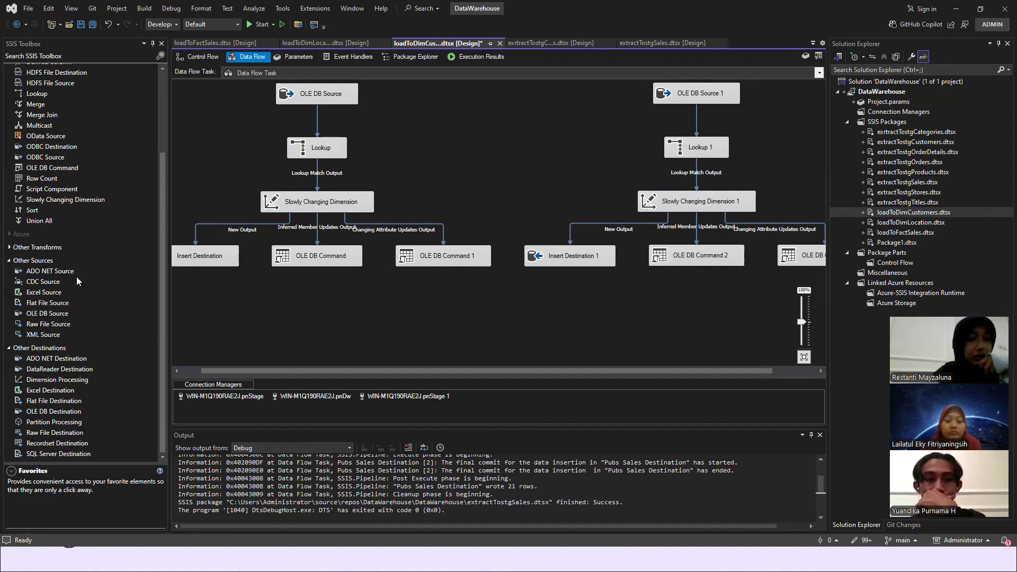
{"action": "left_click_drag", "start_coordinate": [41, 97], "coordinate": [399, 106]}
{"action": "left_click_drag", "start_coordinate": [472, 103], "coordinate": [472, 104]}
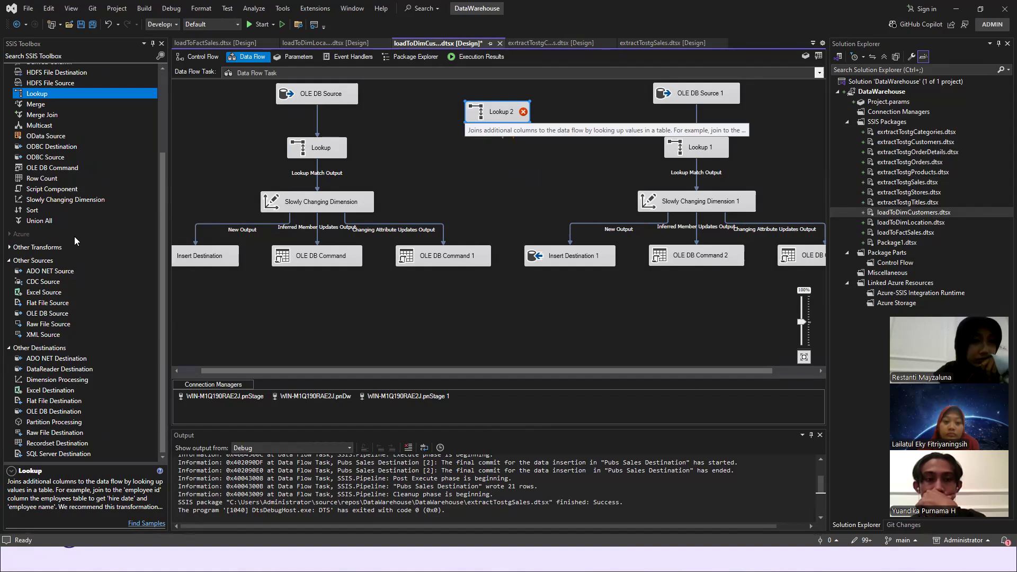
{"action": "left_click_drag", "start_coordinate": [64, 199], "coordinate": [498, 160]}
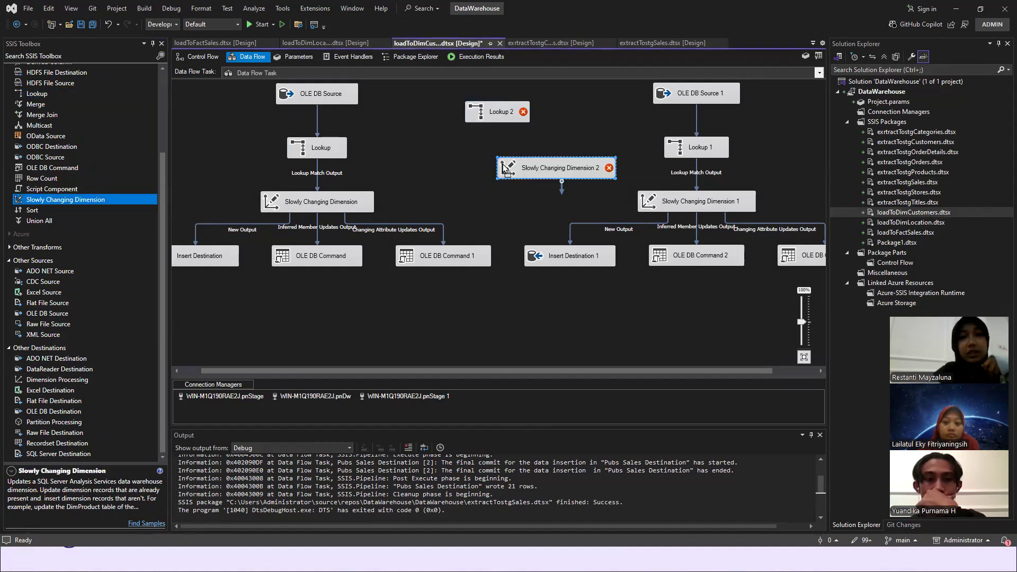
{"action": "left_click_drag", "start_coordinate": [521, 176], "coordinate": [505, 153]}
- Connect the new Lookup to the new Slowly Changing Dimension through Lookup Match Output, and delete both components
{"action": "left_click", "coordinate": [494, 109]}
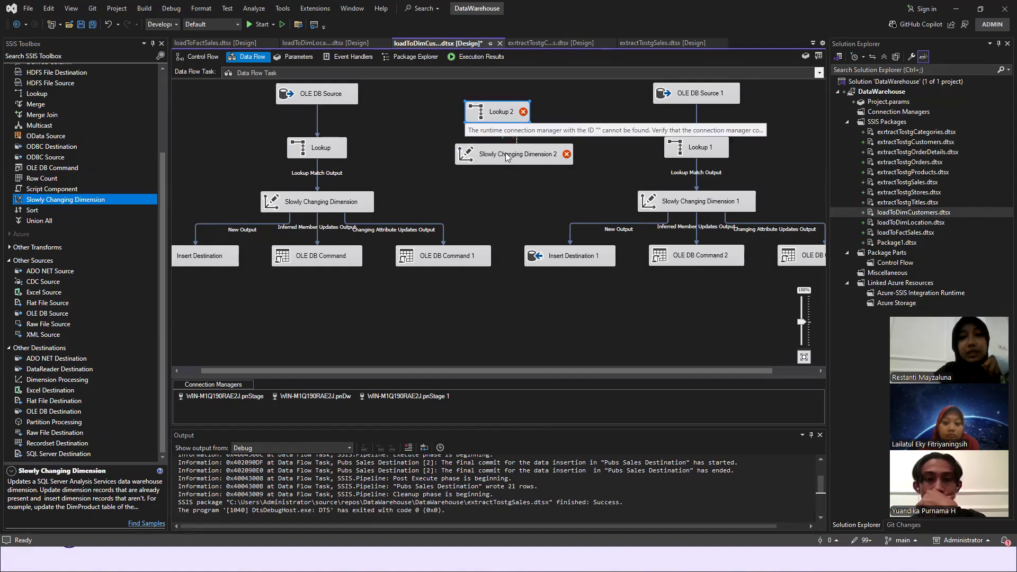
{"action": "left_click", "coordinate": [628, 280]}
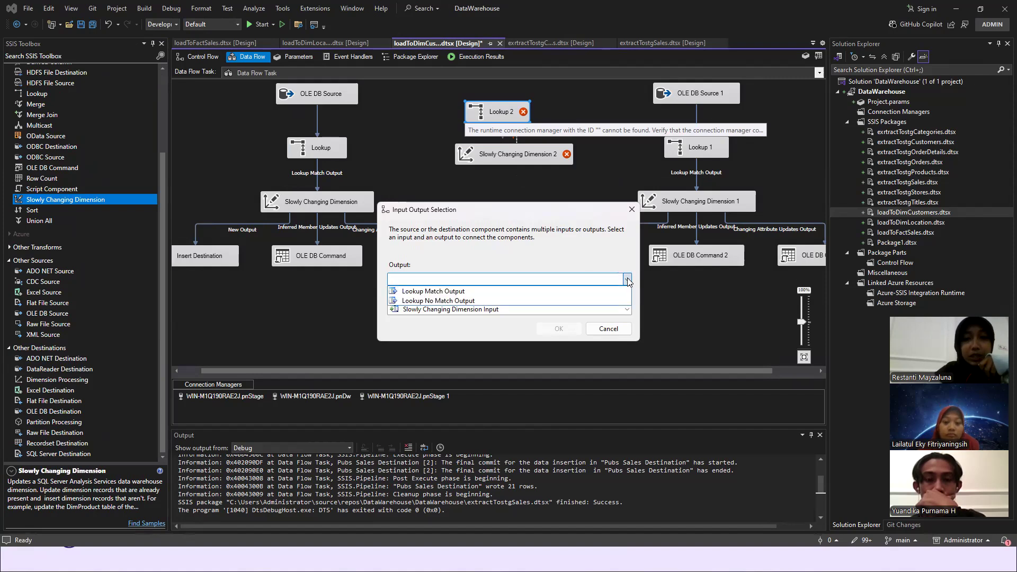
{"action": "left_click", "coordinate": [564, 293]}
{"action": "left_click", "coordinate": [558, 329]}
{"action": "left_click_drag", "start_coordinate": [429, 107], "coordinate": [555, 194]}
{"action": "key", "text": "Delete"}
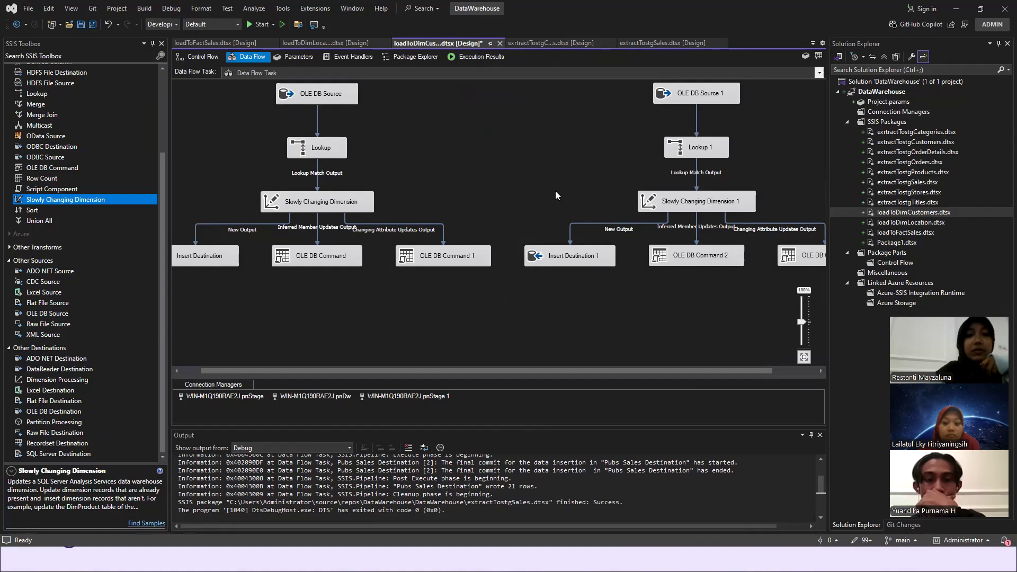
- Start a new connection from the first Slowly Changing Dimension's wizard, with Microsoft OLE DB Driver 19 for SQL Server as provider
{"action": "double_click", "coordinate": [301, 207]}
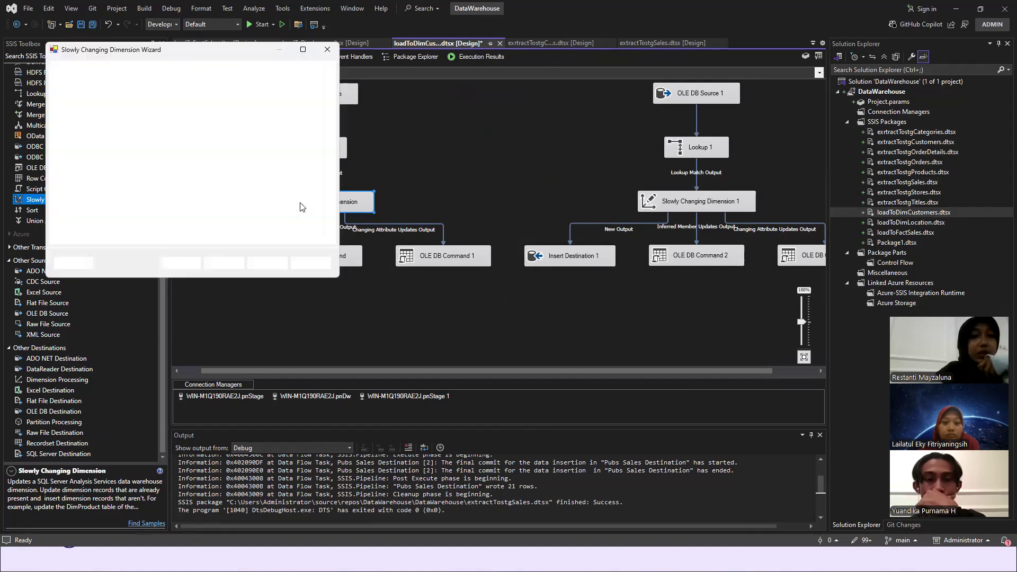
{"action": "left_click", "coordinate": [216, 265]}
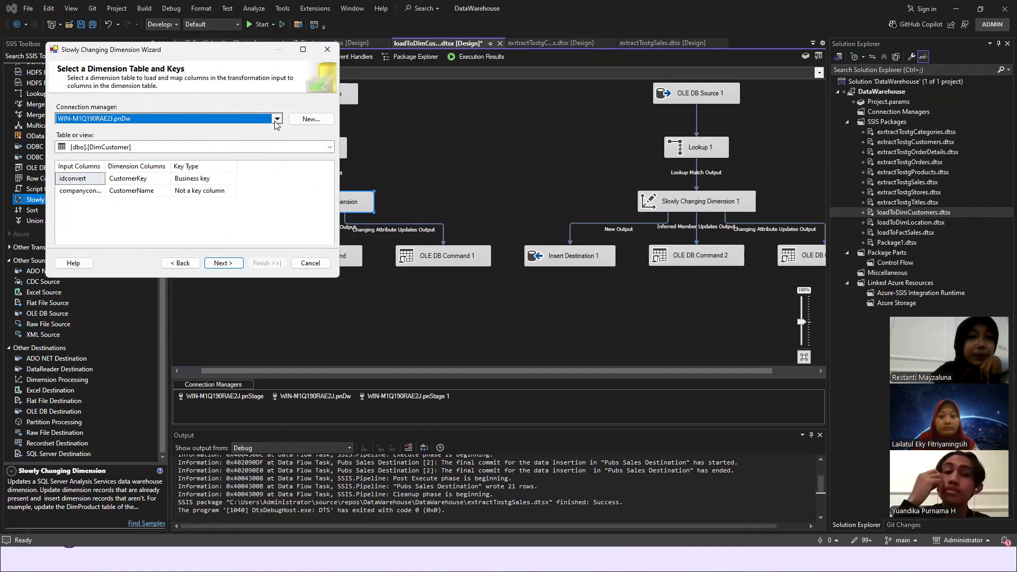
{"action": "left_click", "coordinate": [303, 121]}
{"action": "left_click", "coordinate": [250, 251]}
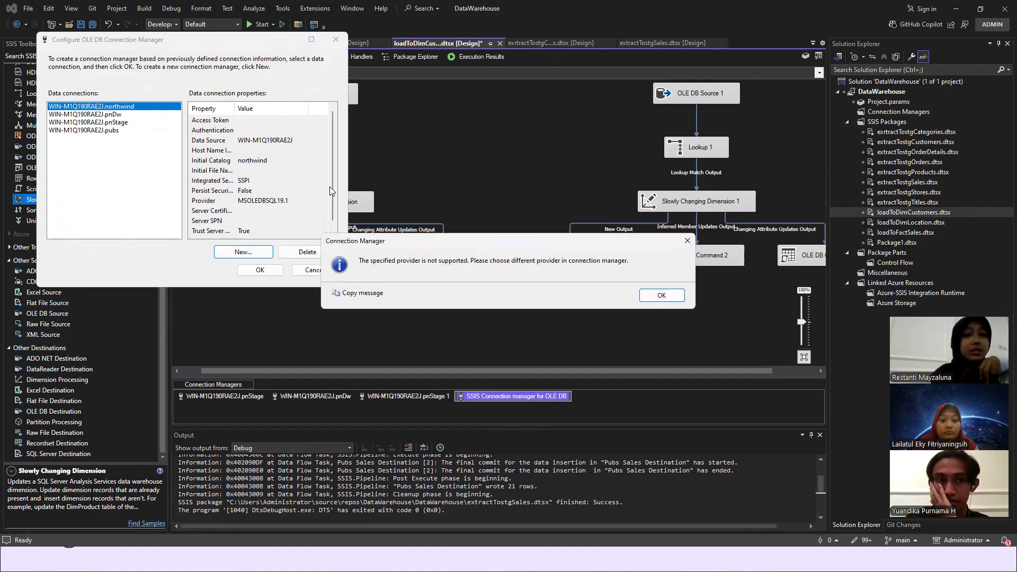
{"action": "left_click", "coordinate": [657, 297]}
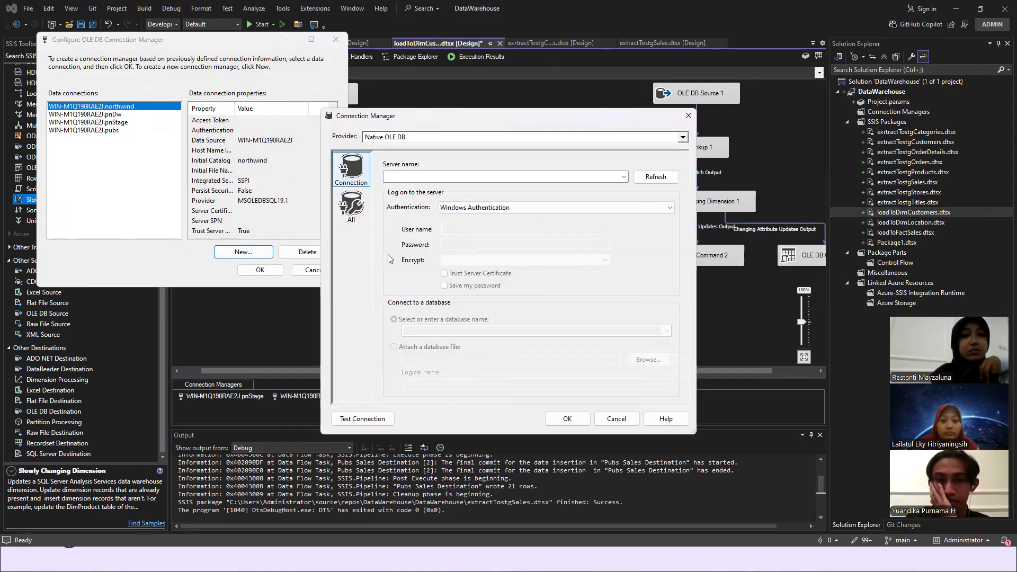
{"action": "left_click", "coordinate": [682, 138]}
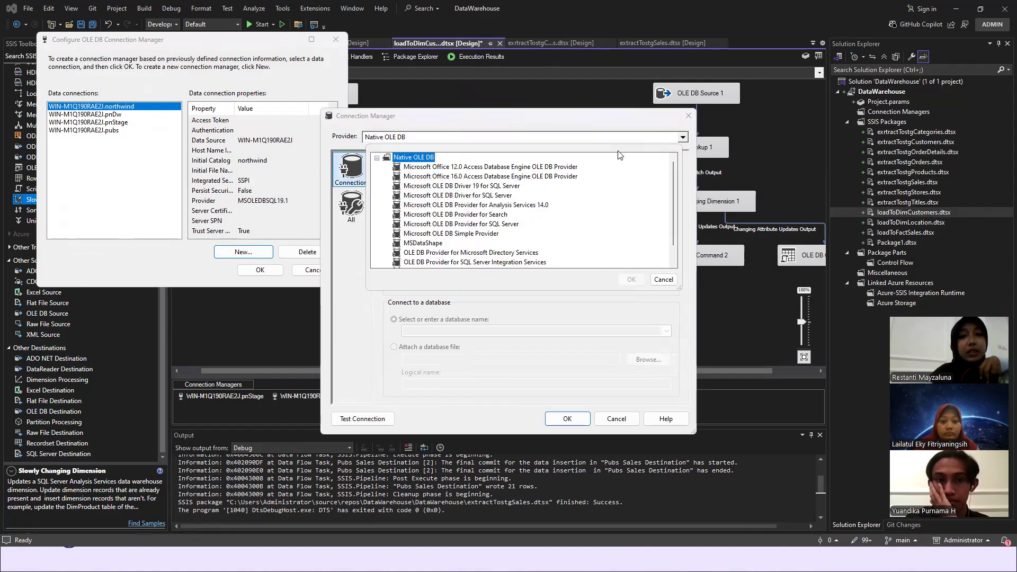
{"action": "left_click", "coordinate": [478, 186]}
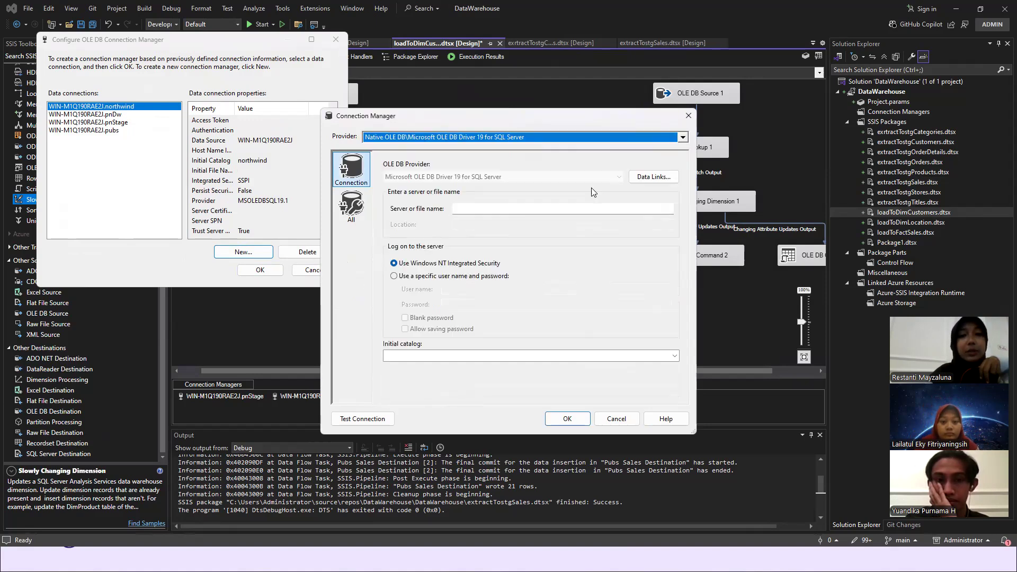
- Enable Trust server certificate in the new connection's data link properties, and cancel the connection setup
{"action": "left_click", "coordinate": [656, 178]}
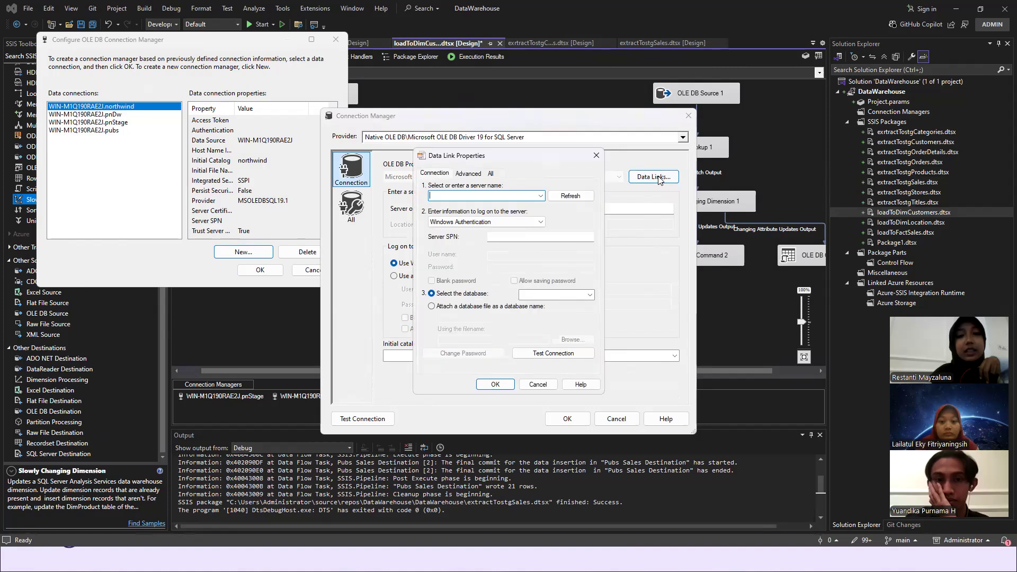
{"action": "left_click", "coordinate": [468, 174]}
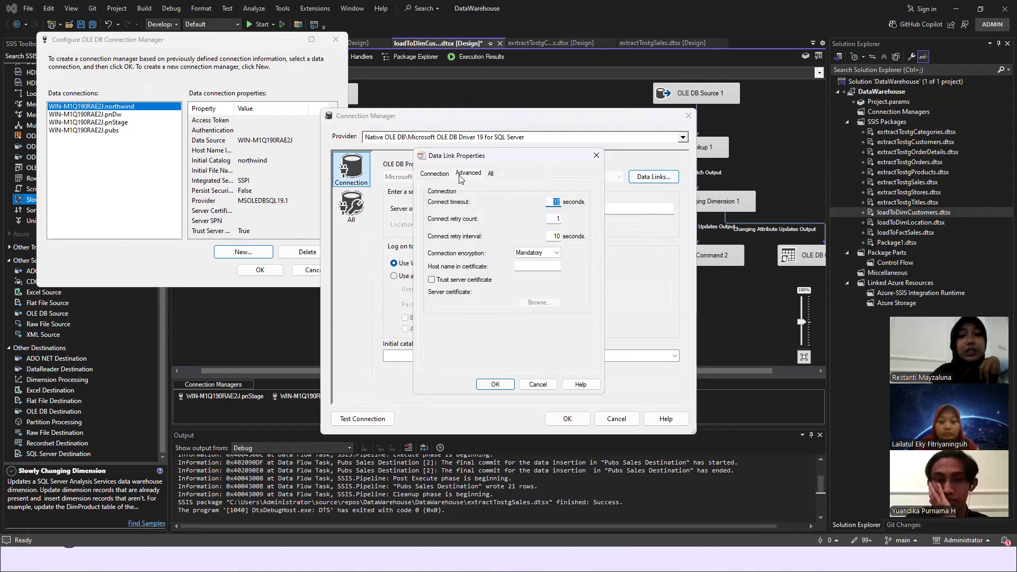
{"action": "left_click", "coordinate": [431, 280]}
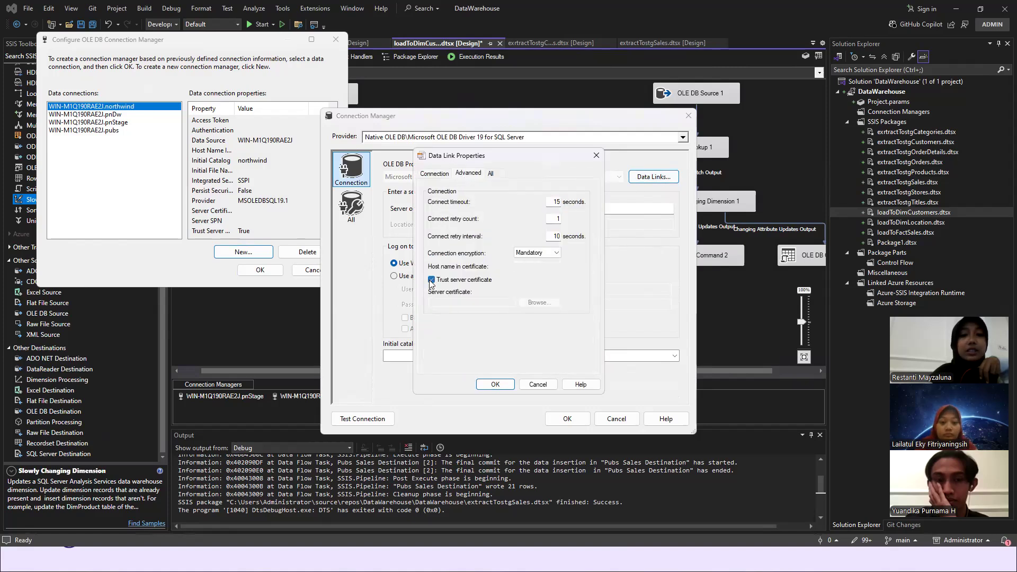
{"action": "left_click", "coordinate": [488, 385]}
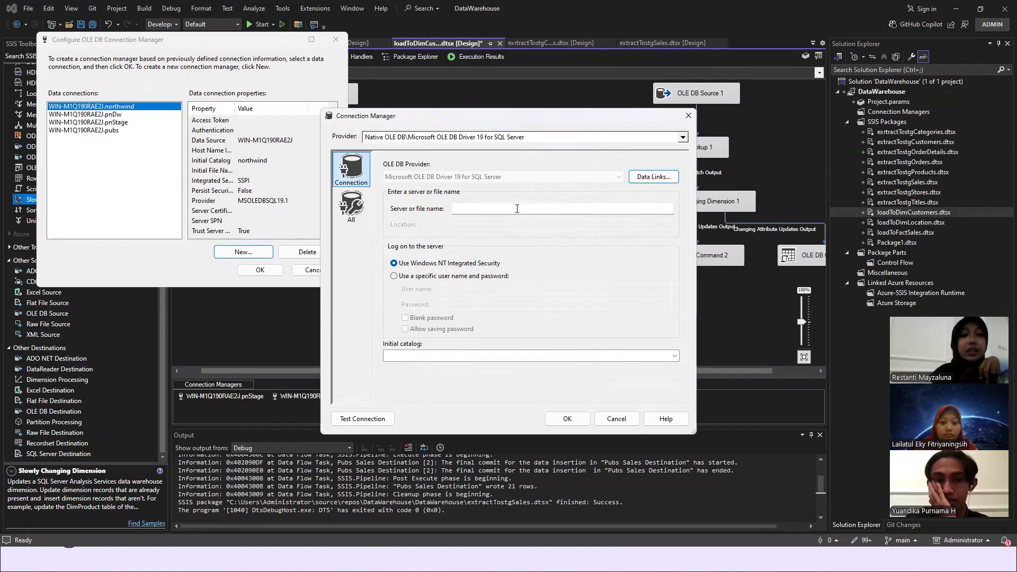
{"action": "left_click", "coordinate": [617, 418]}
{"action": "left_click", "coordinate": [314, 270]}
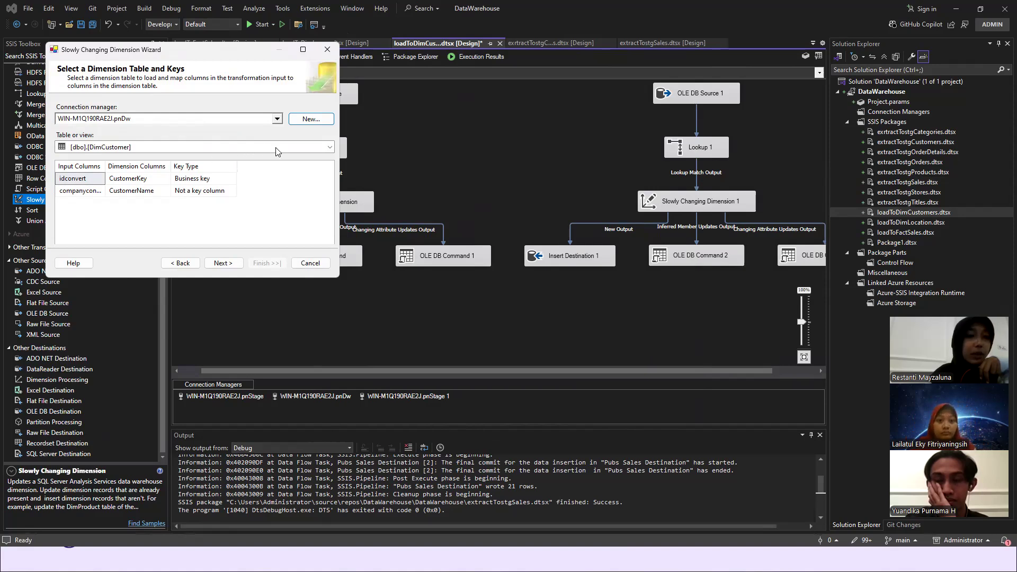
- Check the wizard's available tables with DimCustomer as the selection, and idconvert as the input column for CustomerKey
{"action": "left_click", "coordinate": [328, 151]}
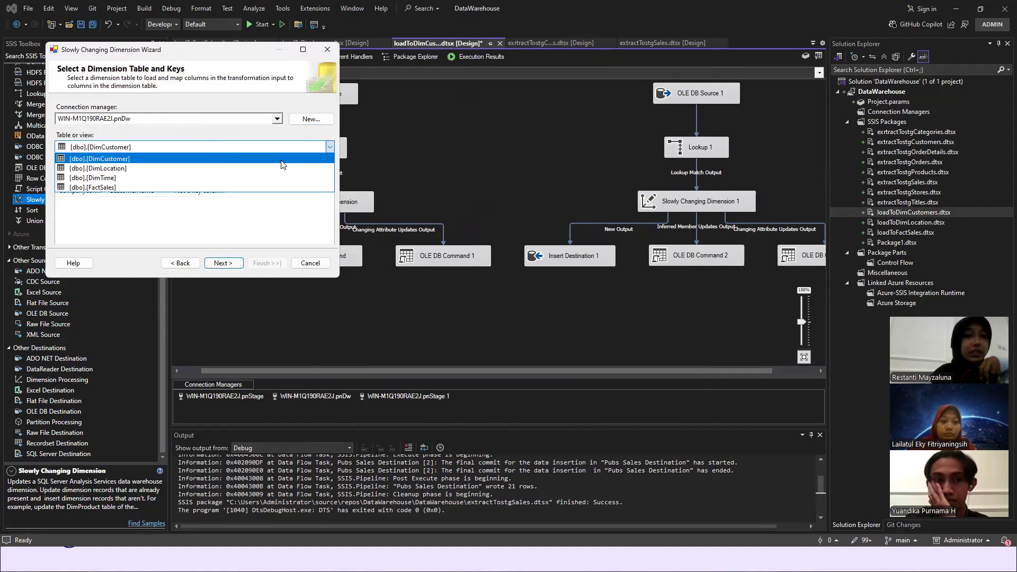
{"action": "left_click", "coordinate": [180, 219]}
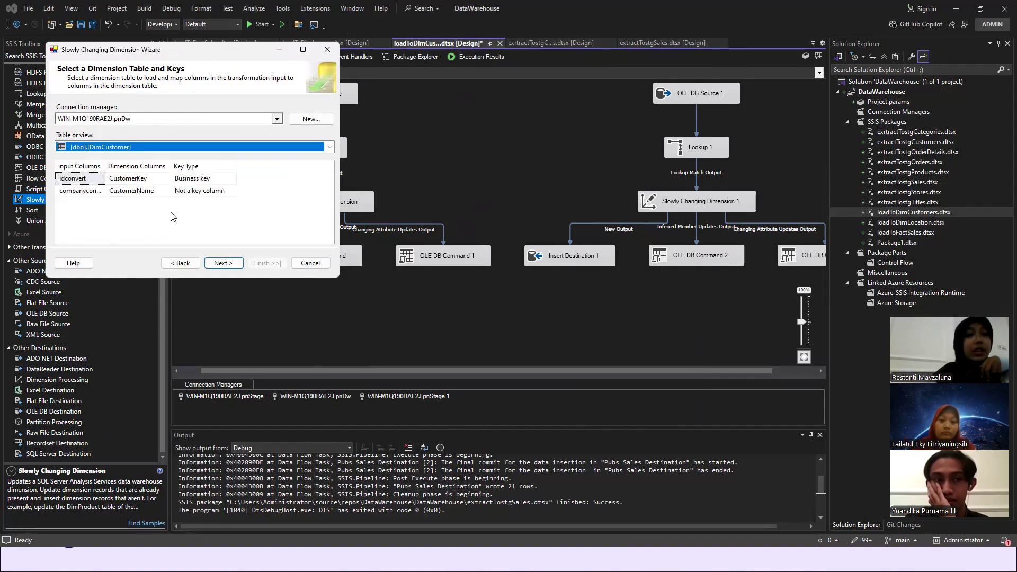
{"action": "left_click", "coordinate": [101, 181]}
{"action": "left_click", "coordinate": [101, 179]}
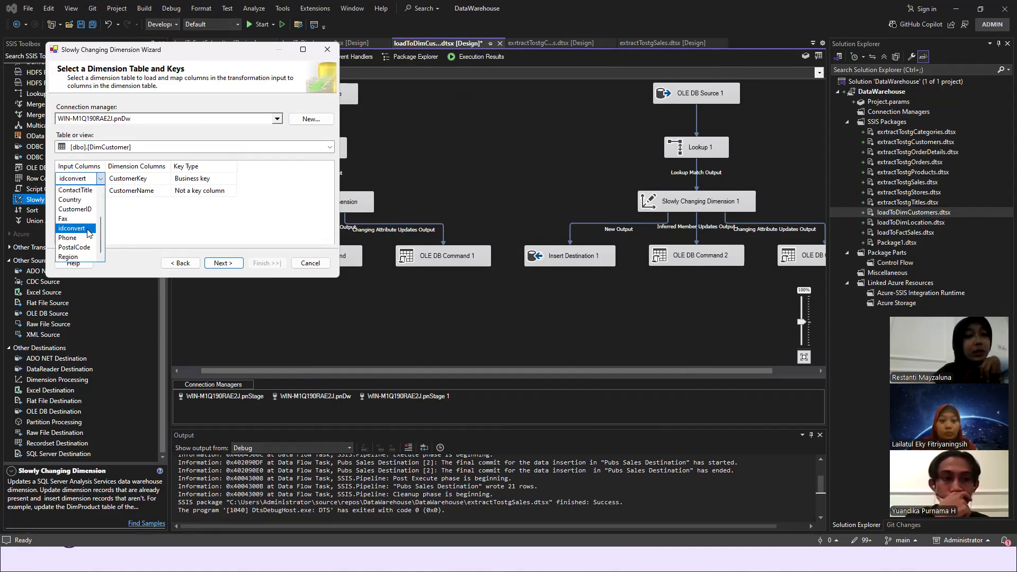
{"action": "left_click", "coordinate": [109, 230]}
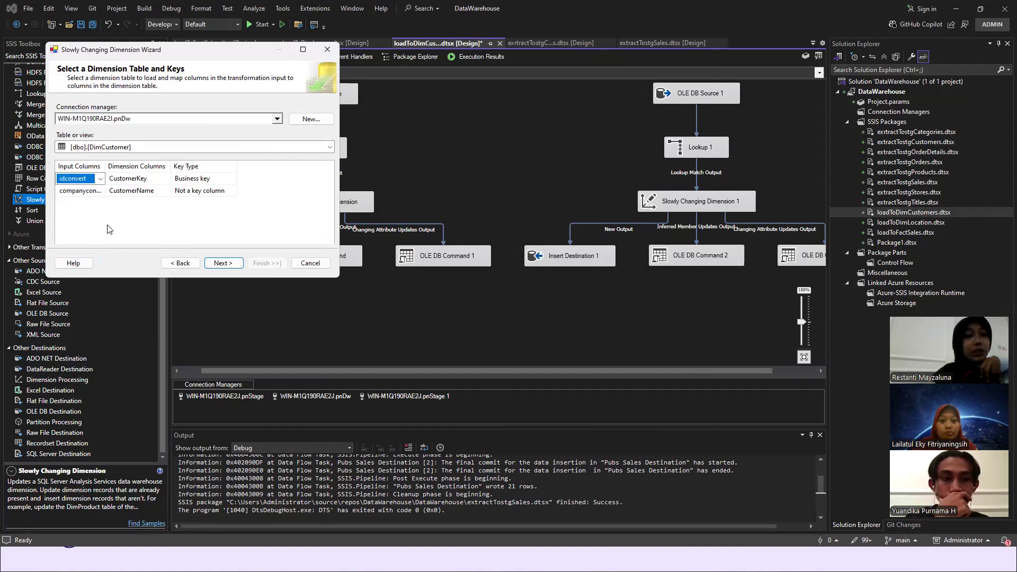
- Check companyconvert as the input column mapped to the CustomerName dimension column
{"action": "left_click", "coordinate": [103, 195]}
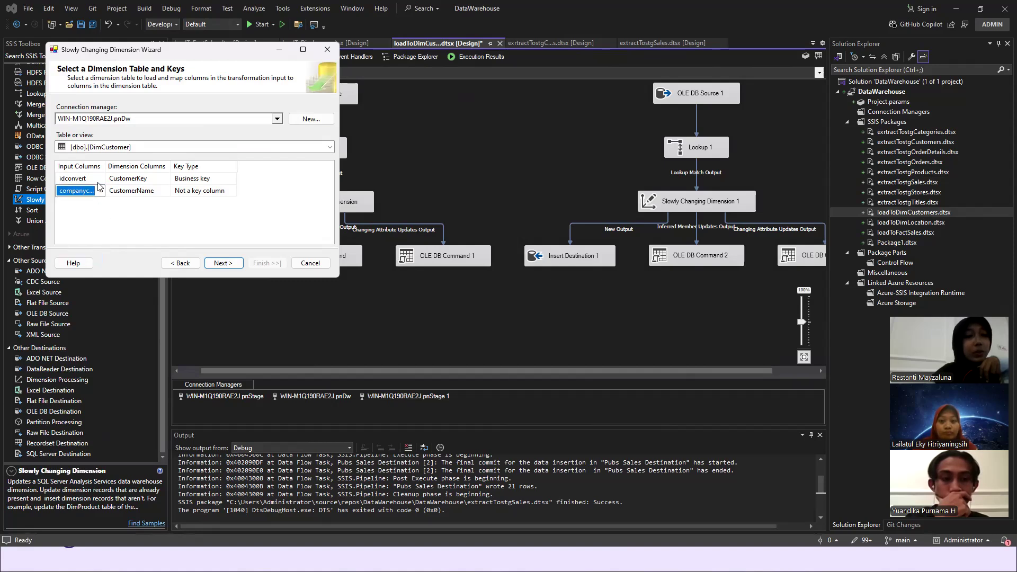
{"action": "left_click", "coordinate": [100, 192]}
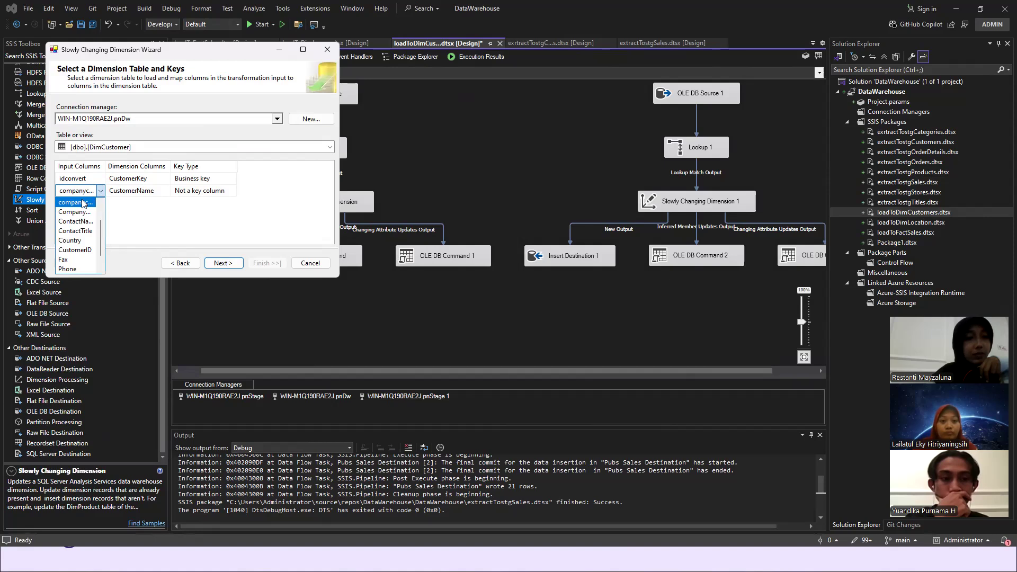
{"action": "left_click", "coordinate": [83, 203]}
{"action": "left_click", "coordinate": [100, 190]}
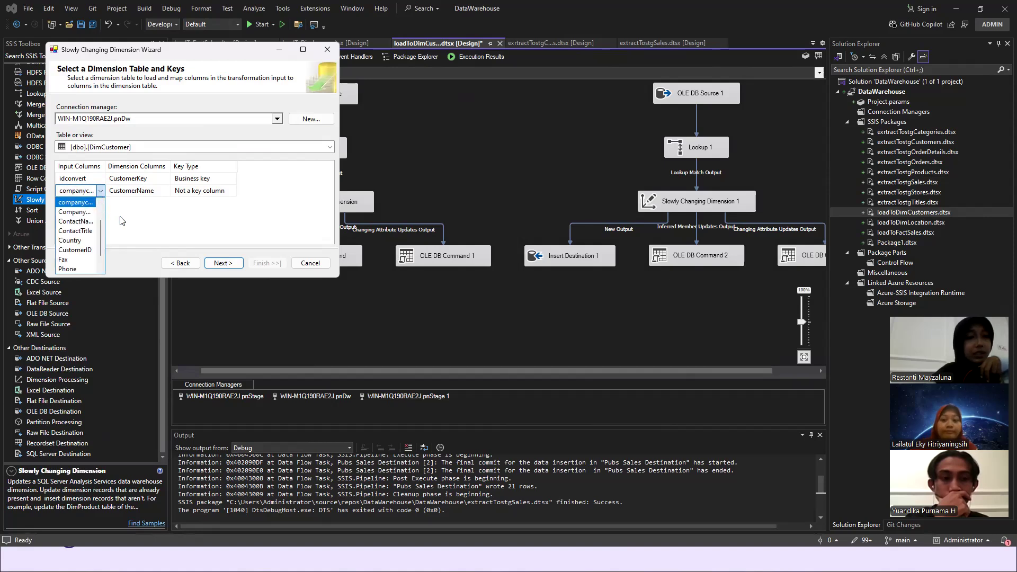
{"action": "left_click", "coordinate": [256, 209]}
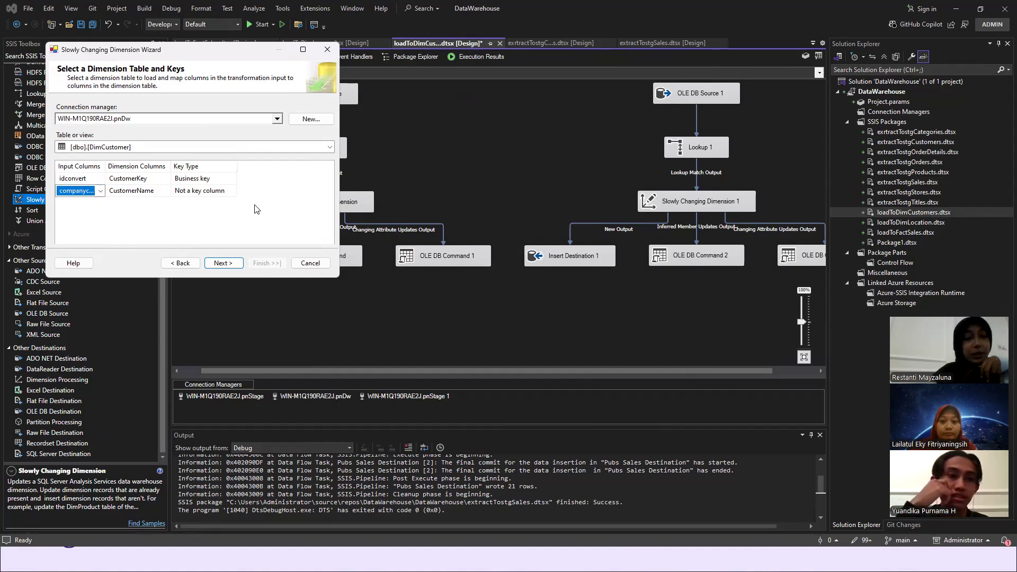
{"action": "left_click", "coordinate": [187, 205]}
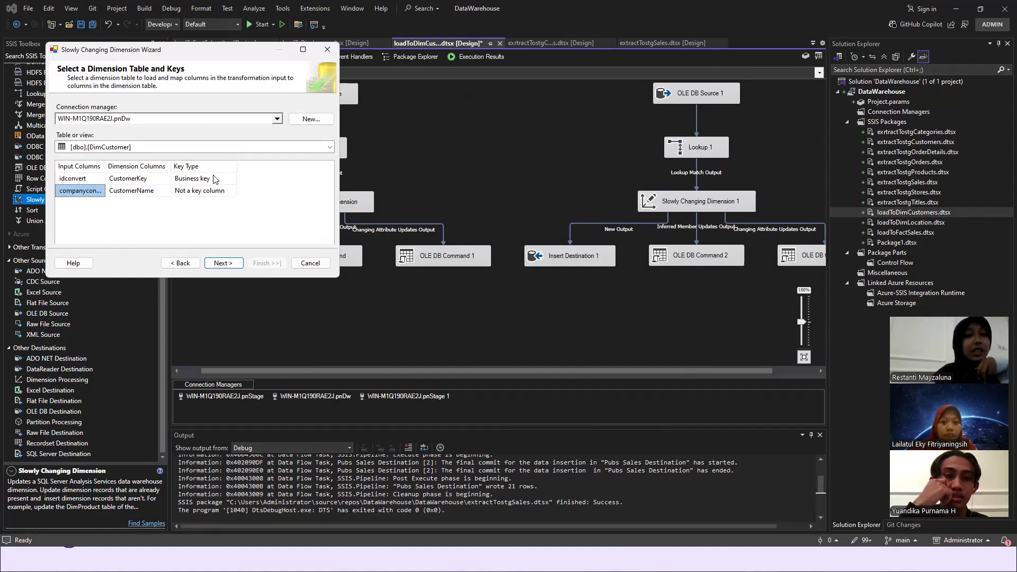
- Go to the dimension columns page and check the change types for CustomerName, keeping Changing attribute
{"action": "left_click", "coordinate": [223, 263]}
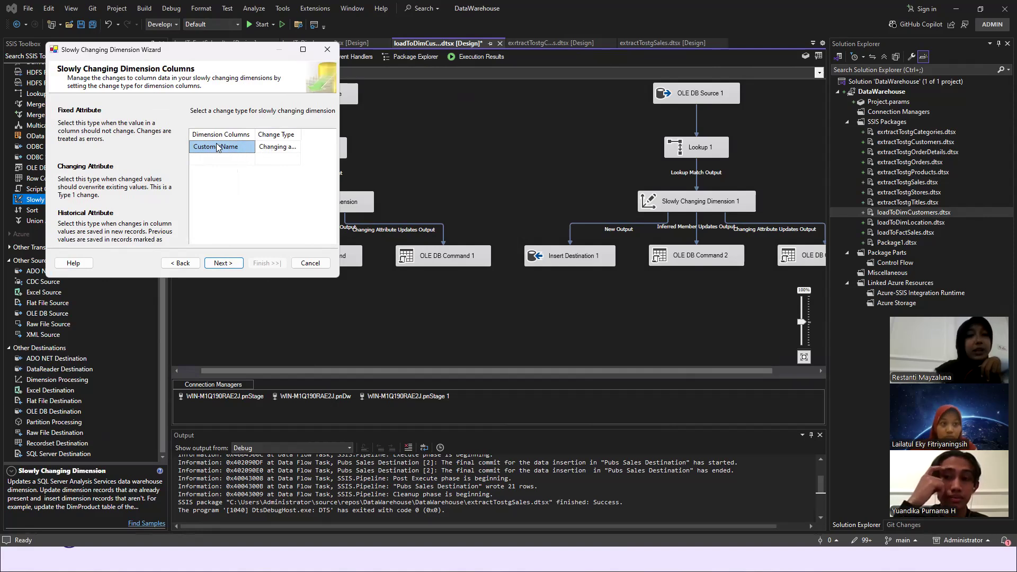
{"action": "left_click", "coordinate": [286, 147]}
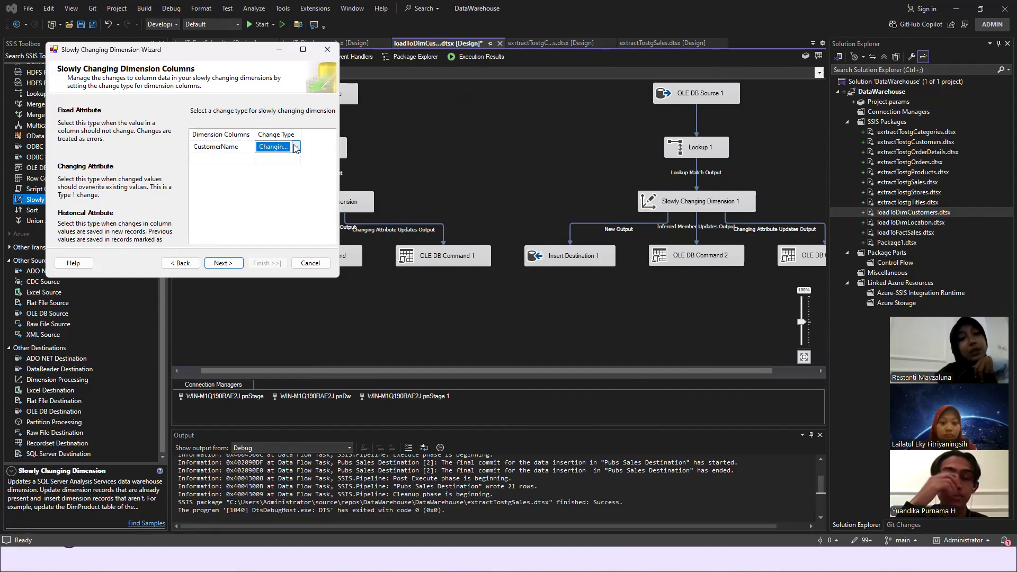
{"action": "left_click", "coordinate": [296, 147]}
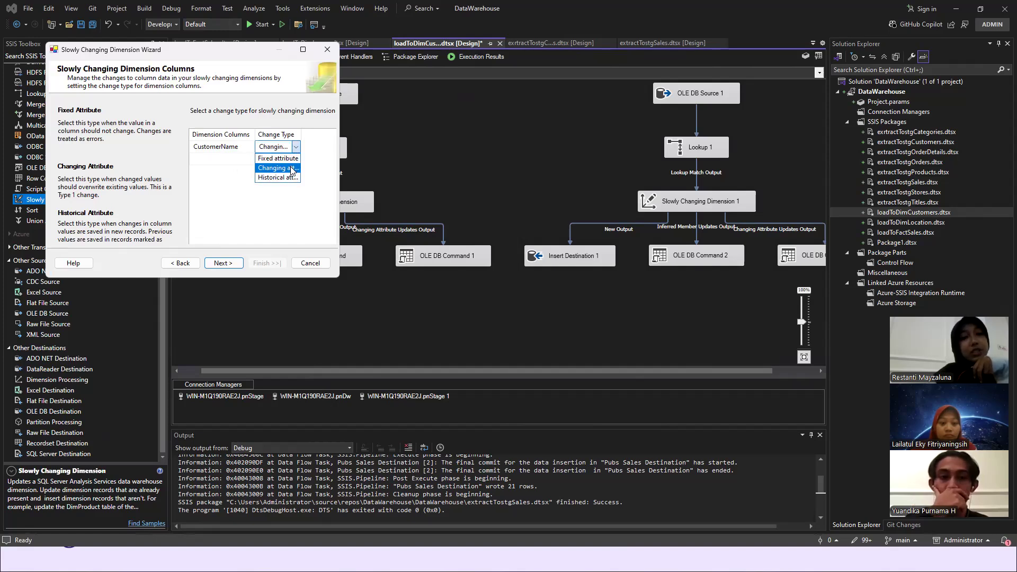
{"action": "left_click", "coordinate": [291, 169]}
- Review the remaining wizard pages through to the output summary, cancel the wizard, and look over the first flow's outputs
{"action": "left_click", "coordinate": [229, 264]}
{"action": "left_click", "coordinate": [229, 264]}
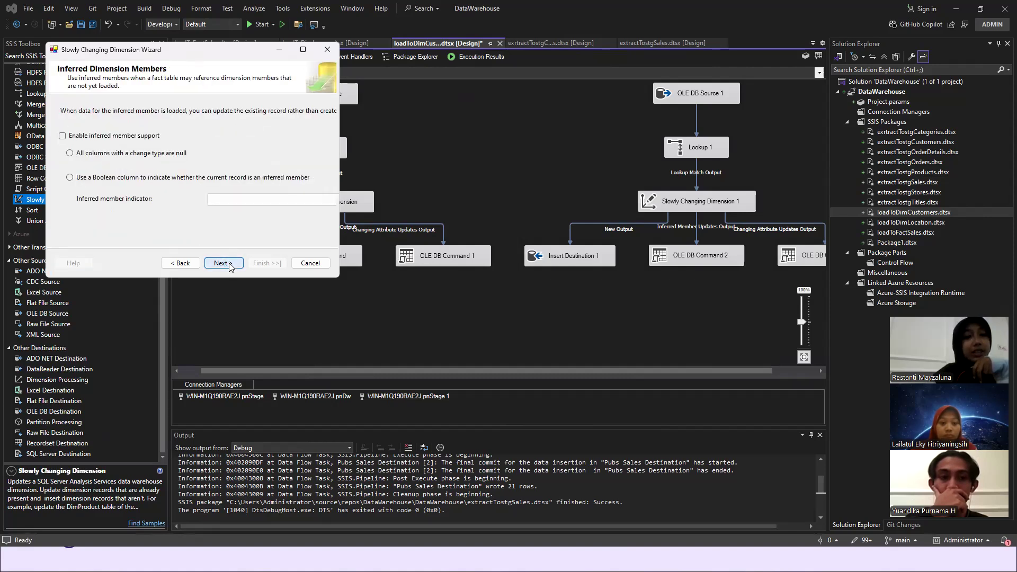
{"action": "left_click", "coordinate": [229, 264]}
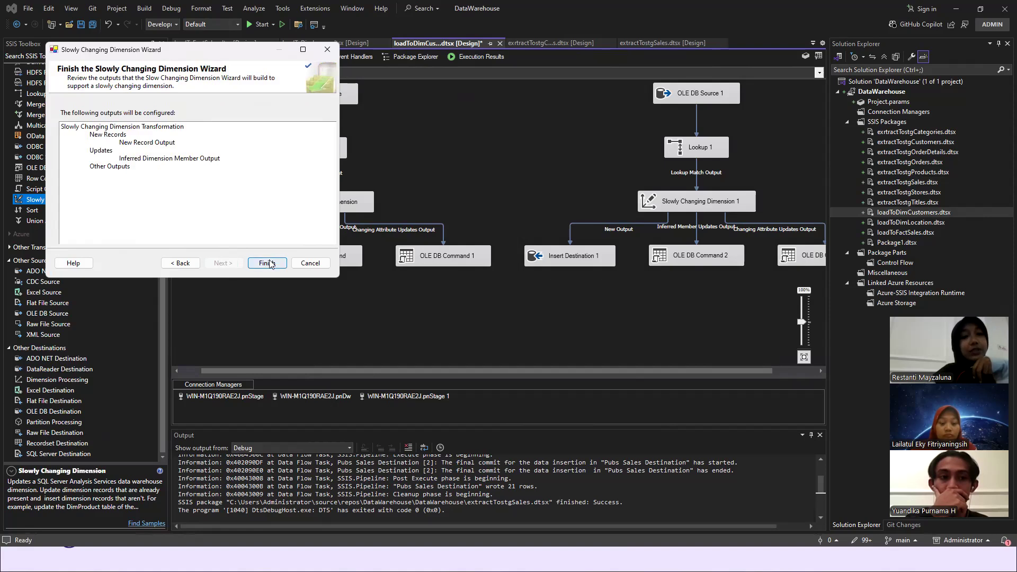
{"action": "left_click", "coordinate": [305, 264]}
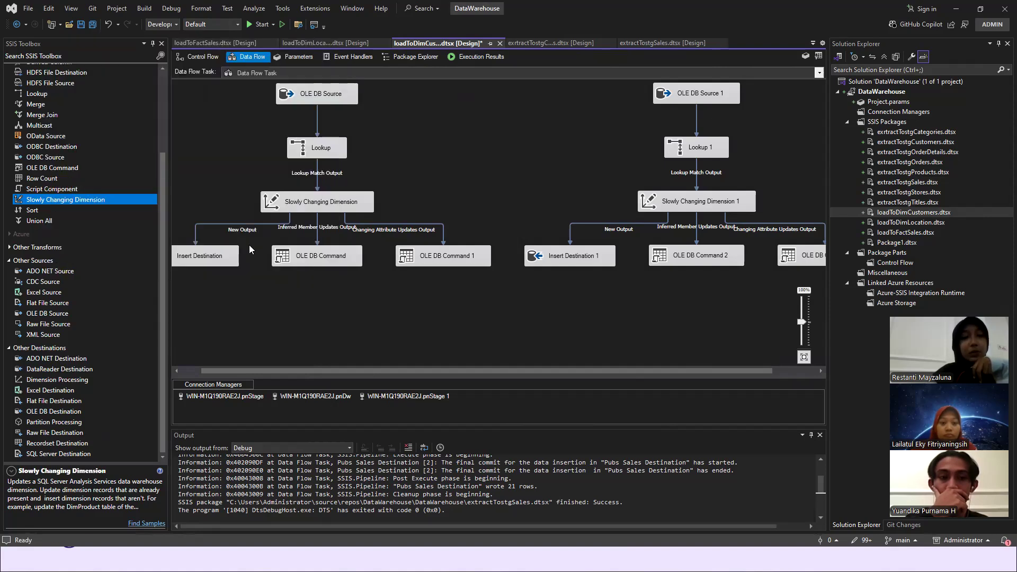
{"action": "left_click_drag", "start_coordinate": [367, 374], "coordinate": [345, 371]}
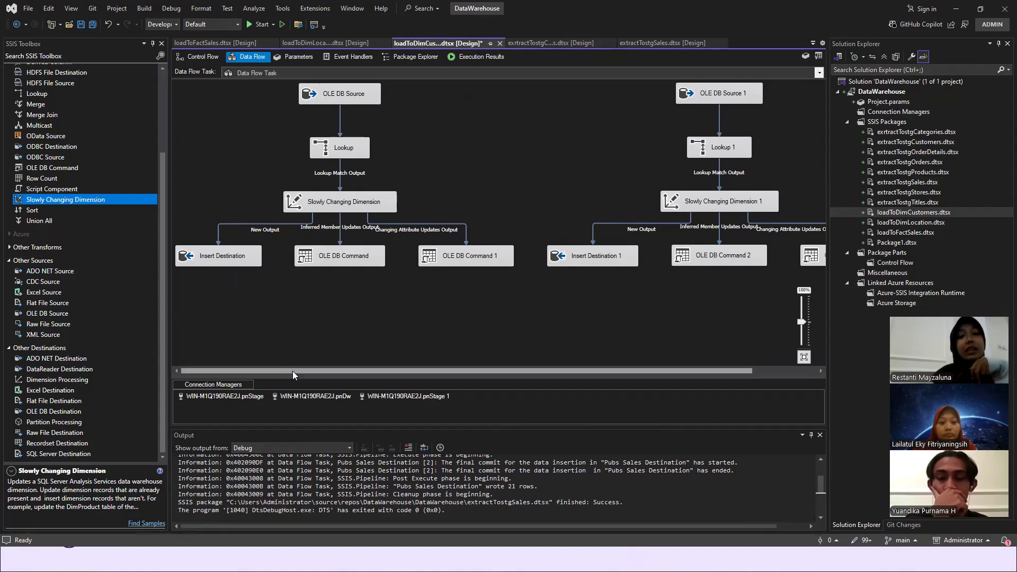
- Check the table and columns configured in OLE DB Source 1 of the second customer flow, and accept the editor
{"action": "left_click_drag", "start_coordinate": [292, 370], "coordinate": [468, 382]}
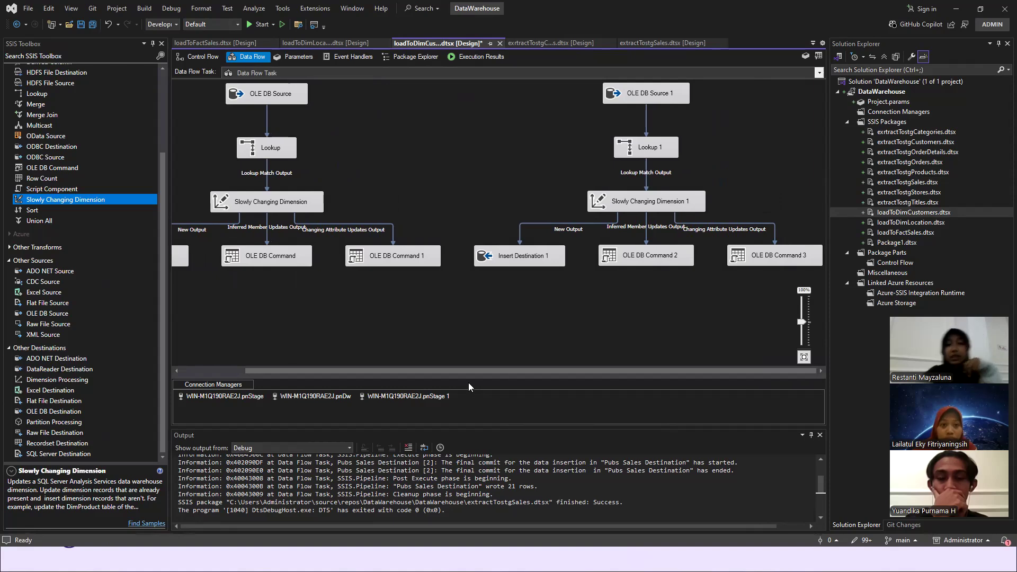
{"action": "double_click", "coordinate": [639, 95]}
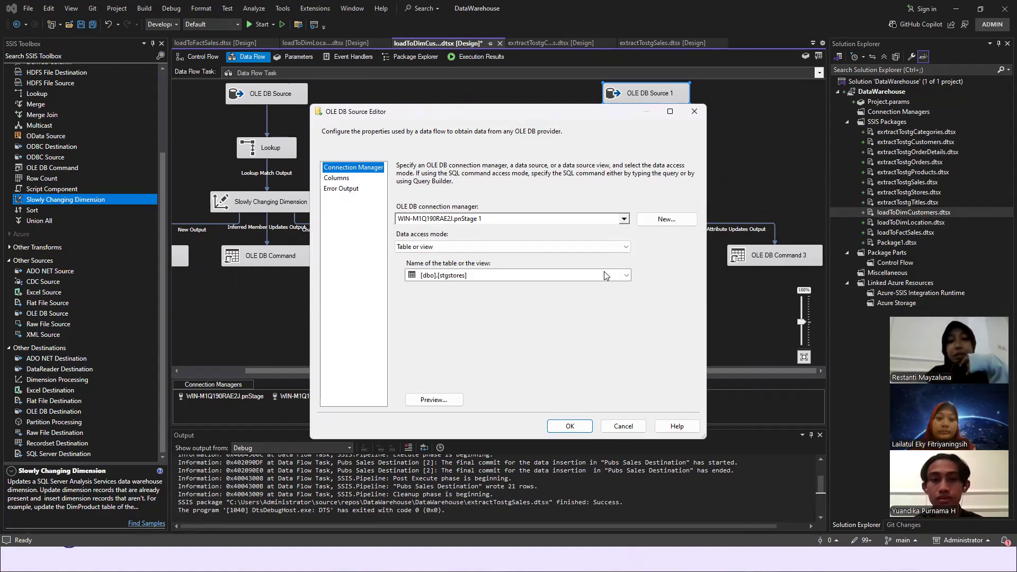
{"action": "left_click", "coordinate": [343, 178]}
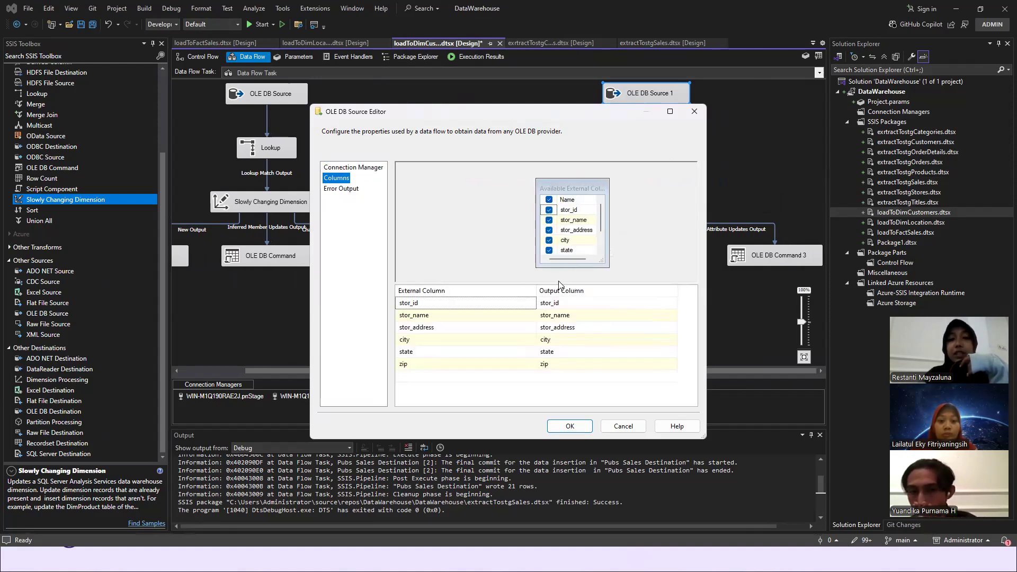
{"action": "left_click", "coordinate": [569, 427]}
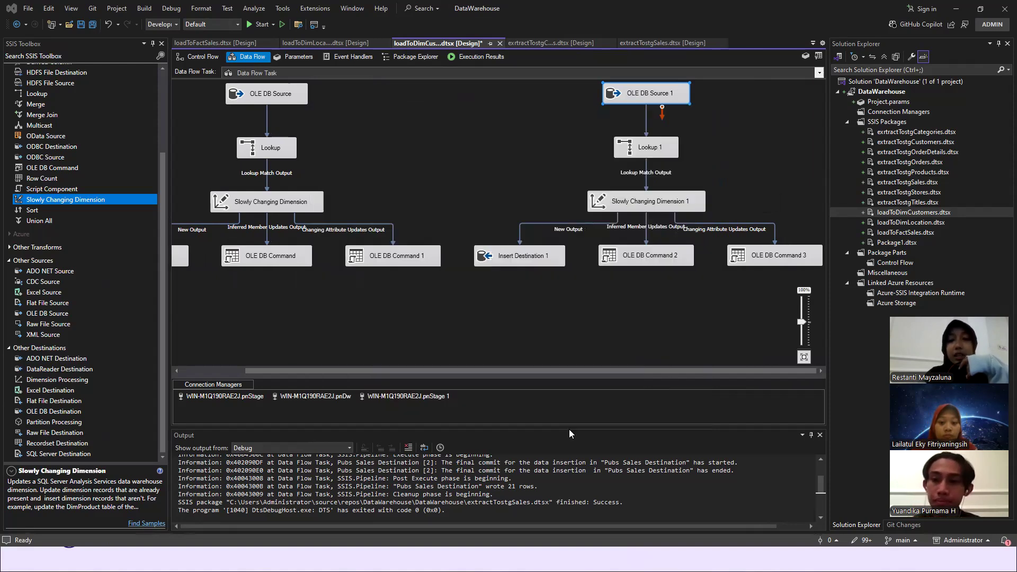
- Check Lookup 1's no-match row handling, its connection and the tables and views available for its reference data
{"action": "double_click", "coordinate": [641, 152]}
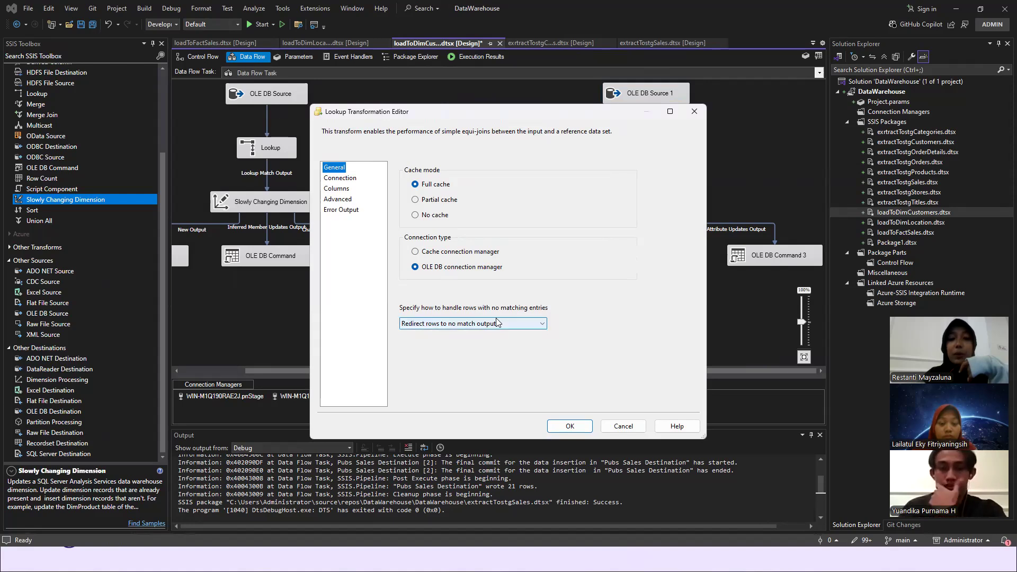
{"action": "left_click", "coordinate": [349, 179]}
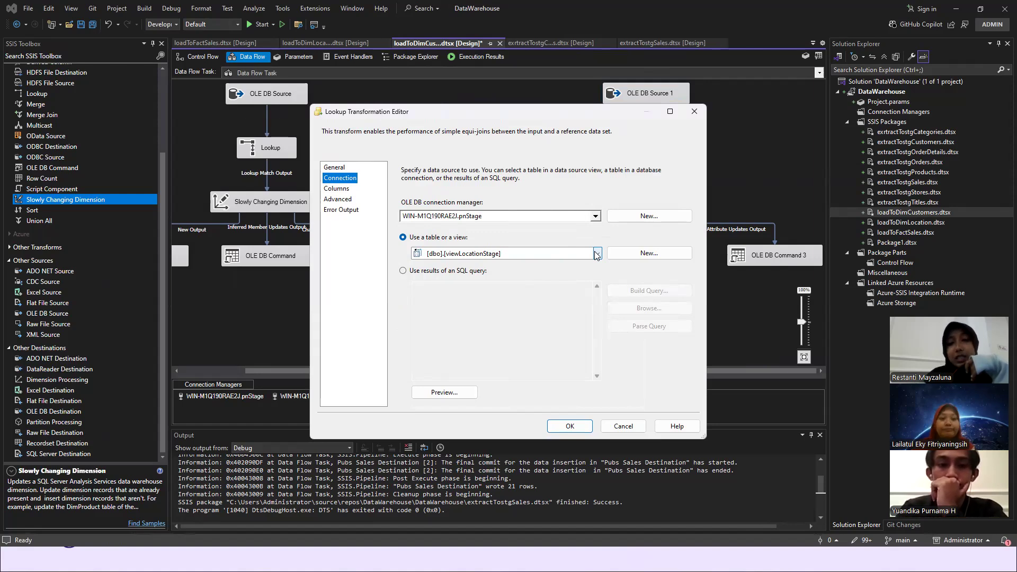
{"action": "left_click", "coordinate": [597, 254]}
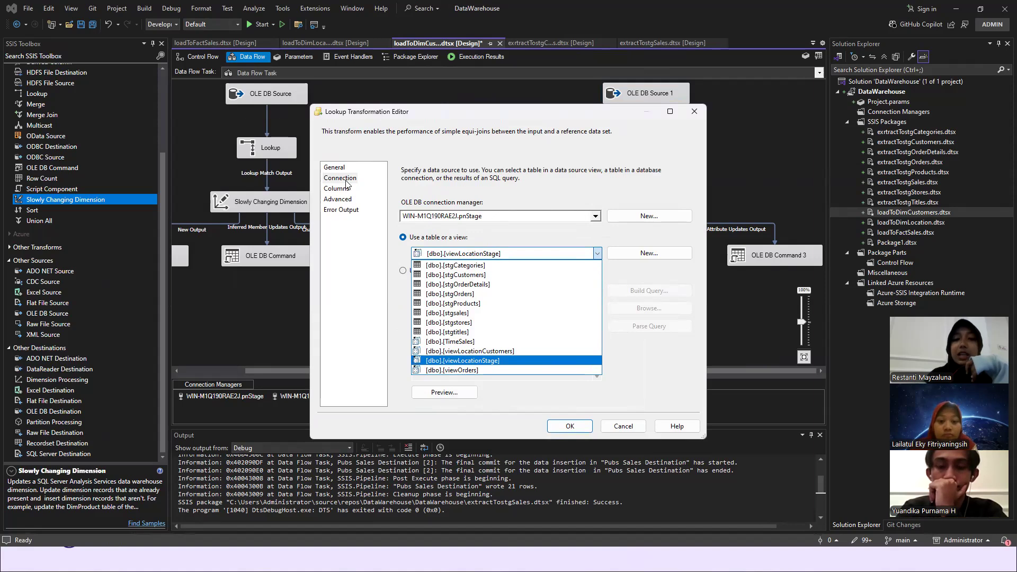
- Examine Lookup 1's column mapping, the stor_id relationship and the selected lookup columns, then accept the editor
{"action": "left_click", "coordinate": [331, 192]}
{"action": "left_click", "coordinate": [334, 191]}
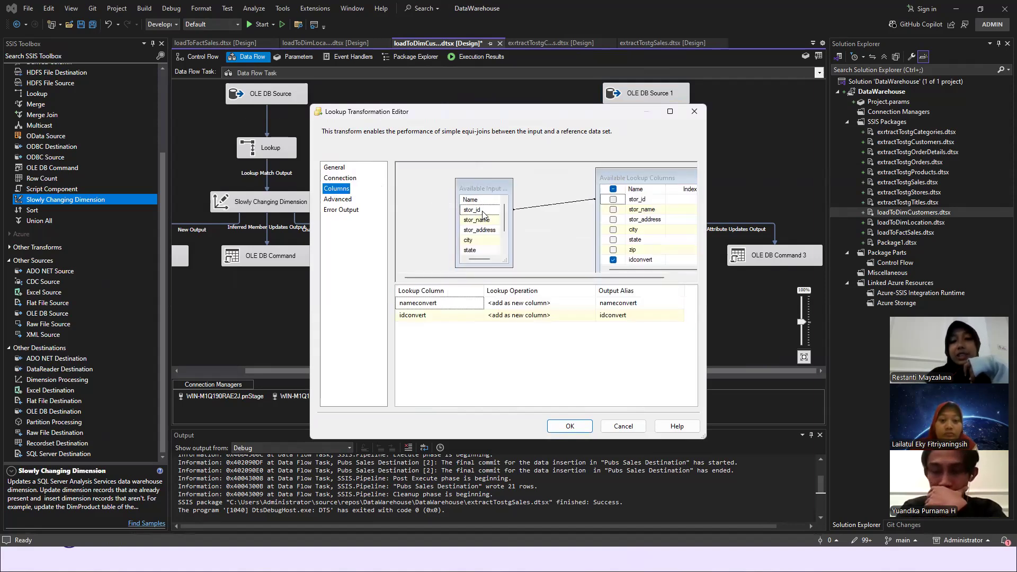
{"action": "right_click", "coordinate": [483, 214]}
{"action": "left_click", "coordinate": [491, 220]}
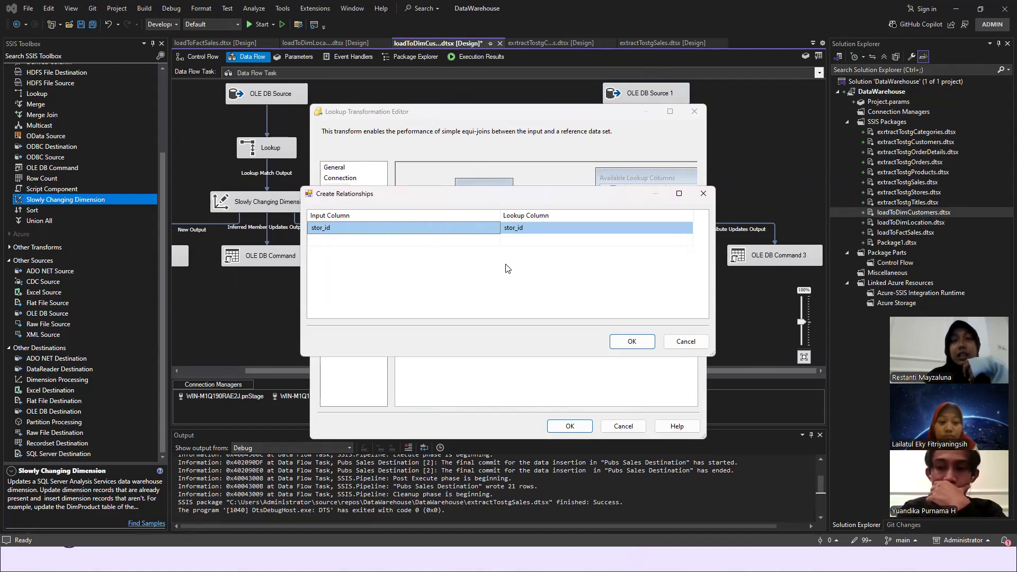
{"action": "left_click", "coordinate": [621, 341]}
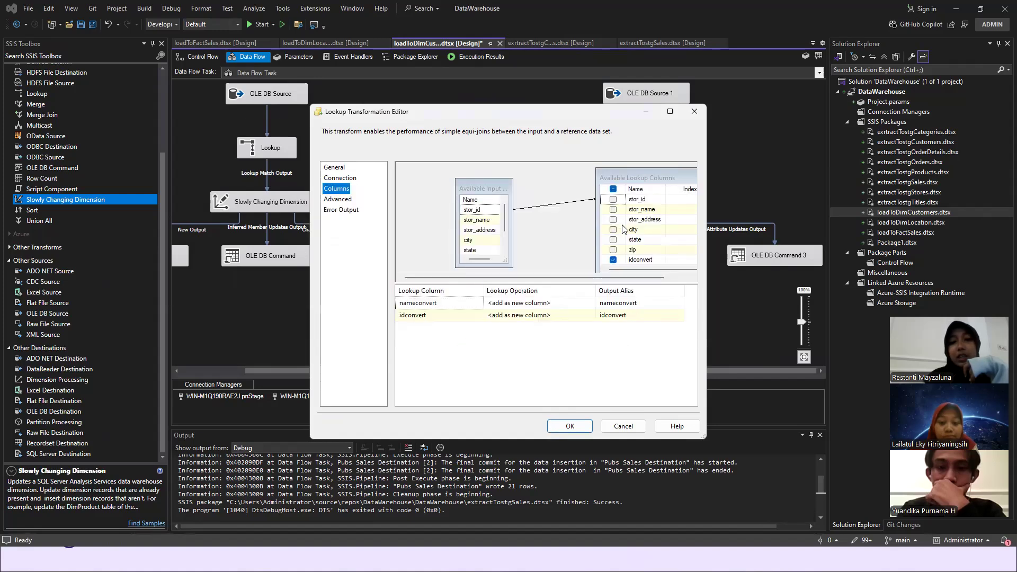
{"action": "scroll", "coordinate": [624, 240], "scroll_direction": "down", "scroll_amount": 1}
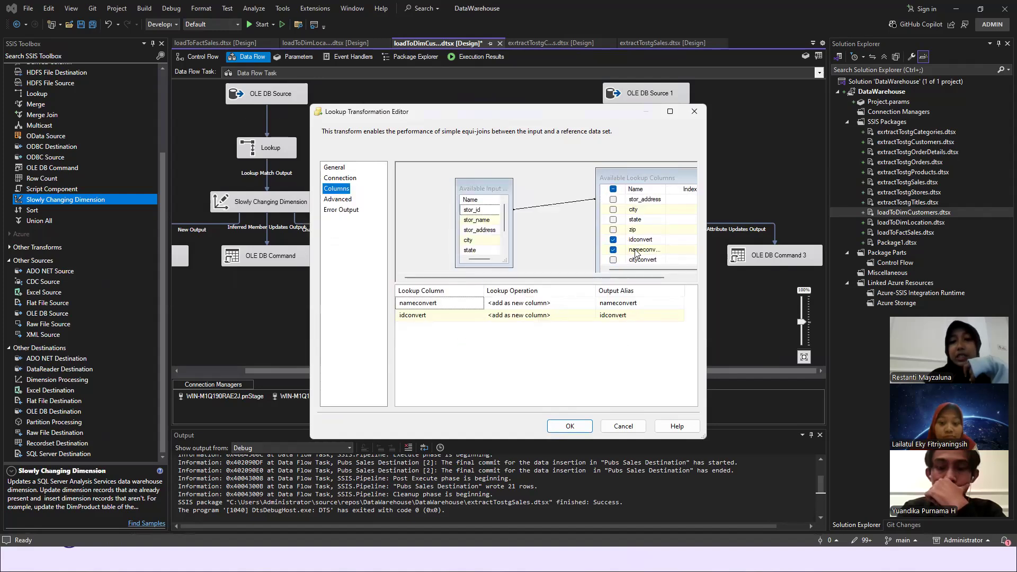
{"action": "left_click", "coordinate": [436, 345]}
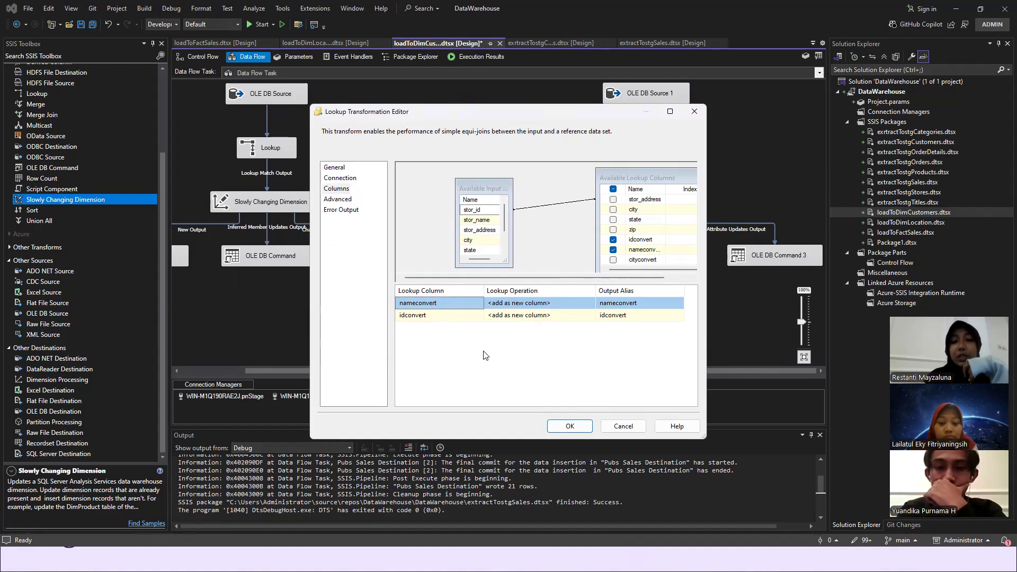
{"action": "left_click", "coordinate": [569, 427]}
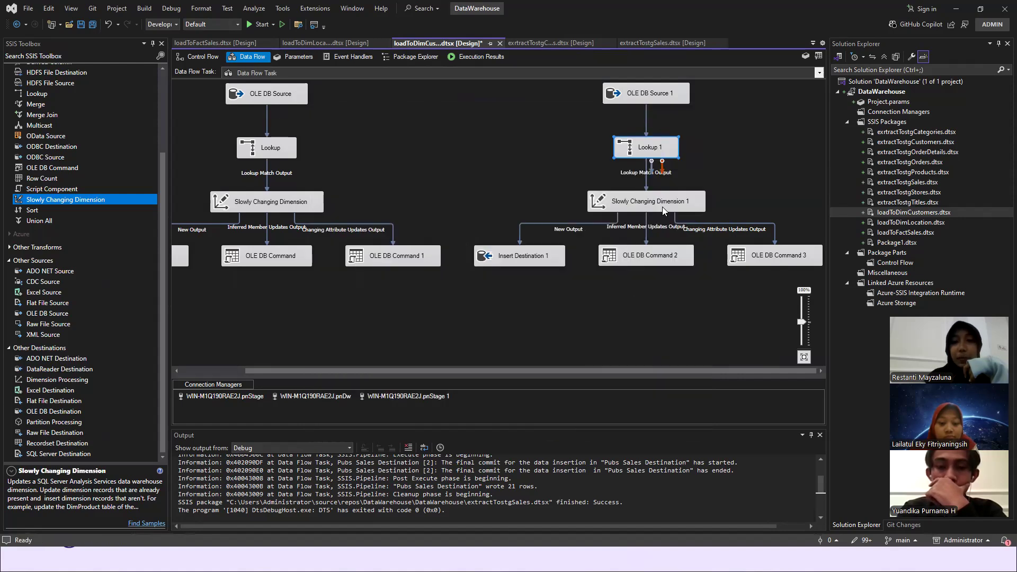
- Review the Slowly Changing Dimension 1 wizard from the key mapping through to the output summary, and close it without finishing
{"action": "double_click", "coordinate": [647, 202]}
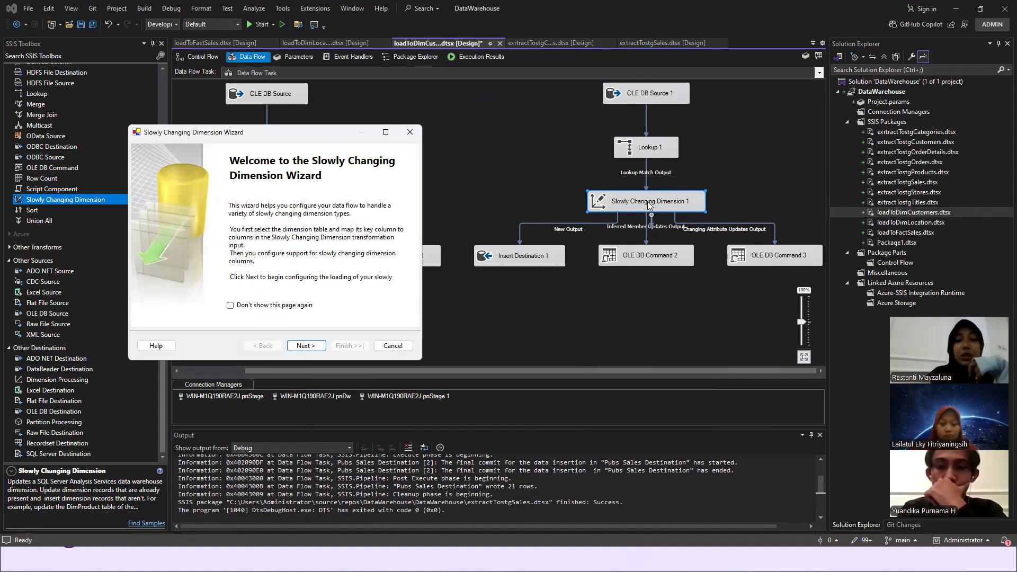
{"action": "left_click", "coordinate": [306, 346]}
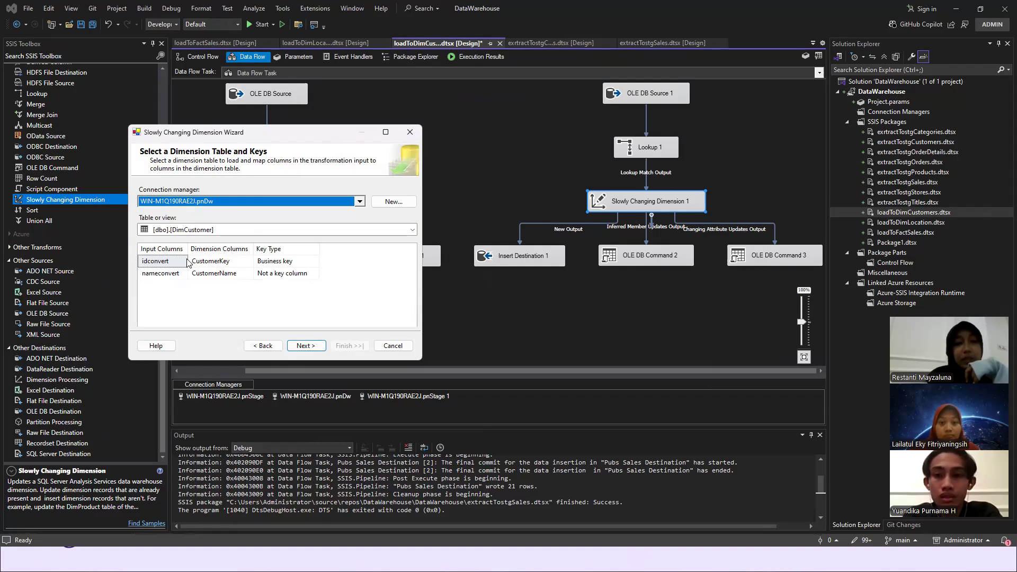
{"action": "left_click", "coordinate": [313, 348]}
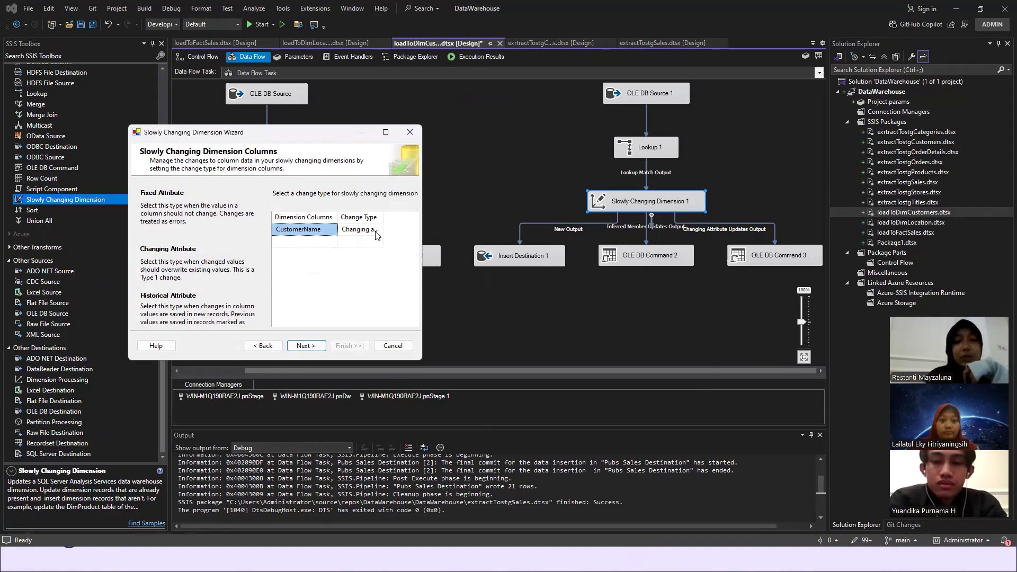
{"action": "left_click", "coordinate": [310, 345]}
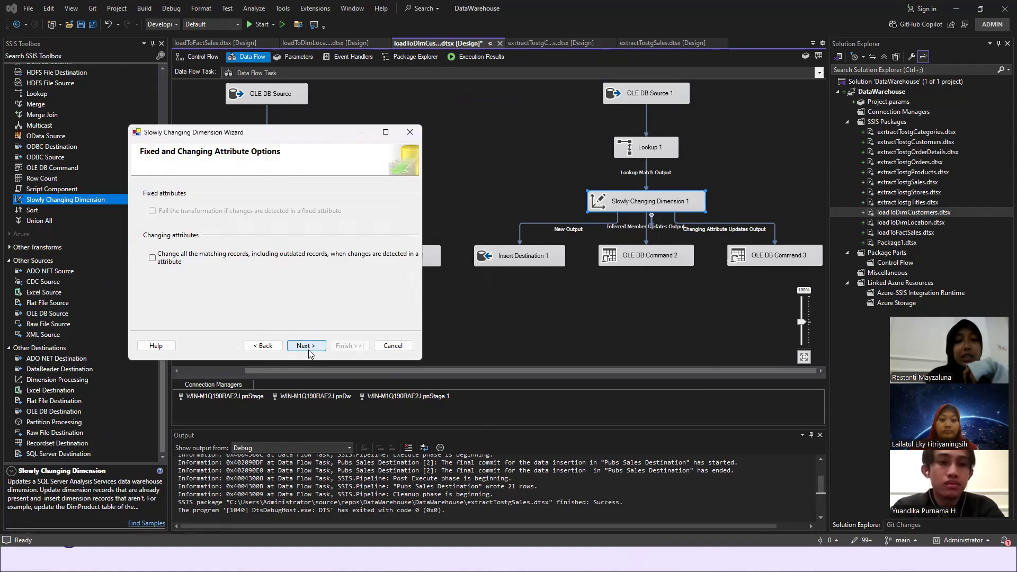
{"action": "left_click", "coordinate": [311, 351]}
{"action": "left_click", "coordinate": [310, 350]}
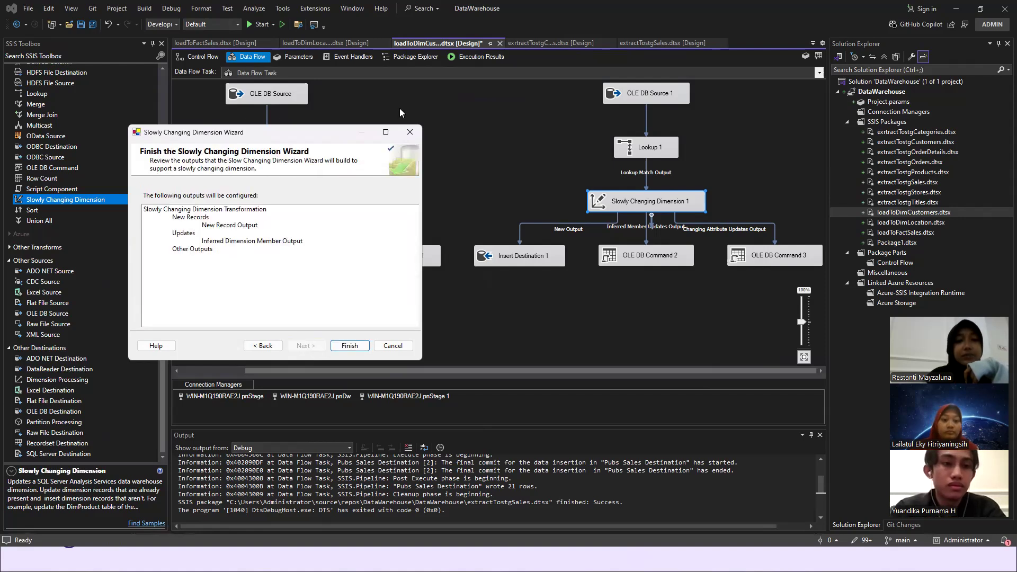
{"action": "left_click", "coordinate": [408, 128]}
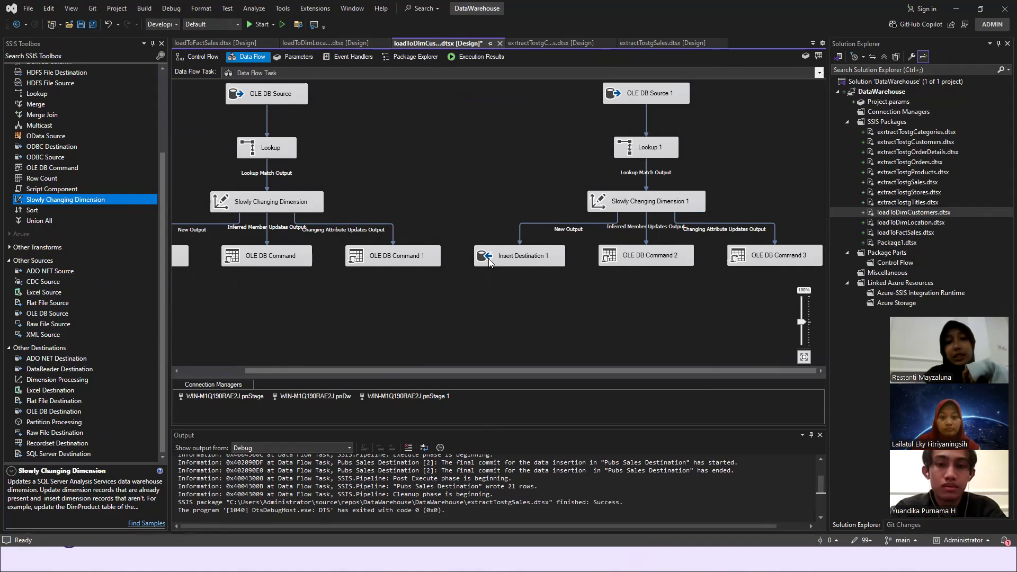
- Run the loadToDimCustomers package, switch to SQL Server Management Studio and look through the top 1000 rows of pnDw's DimCustomer table
{"action": "left_click", "coordinate": [248, 24]}
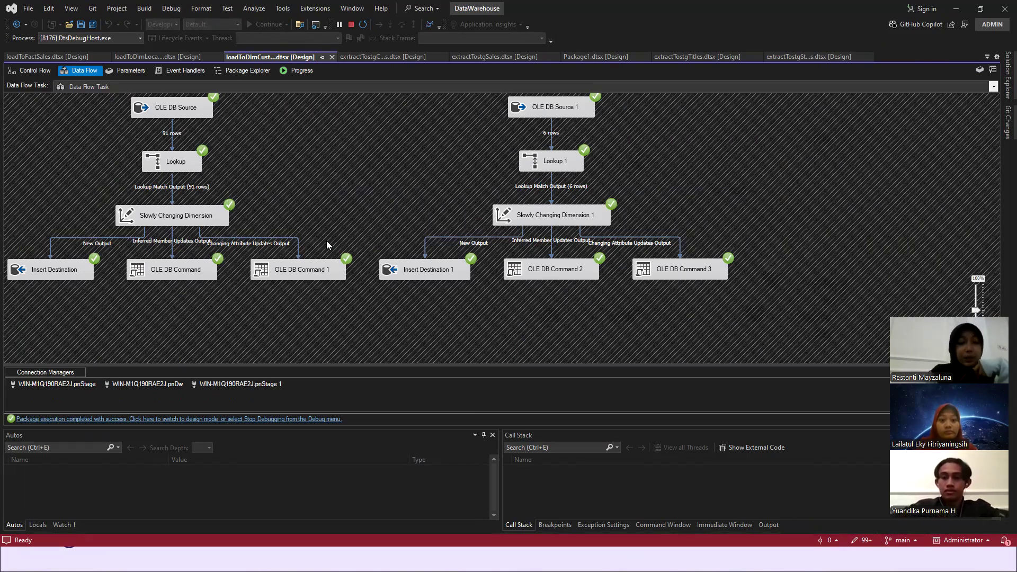
{"action": "key", "text": "alt+Tab"}
{"action": "key", "text": "alt+Tab"}
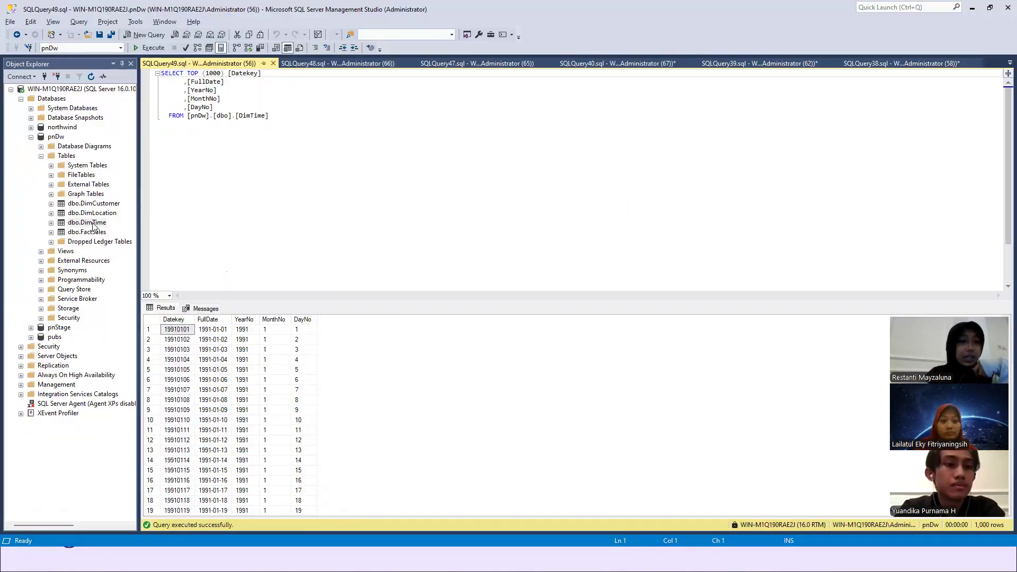
{"action": "left_click", "coordinate": [102, 207]}
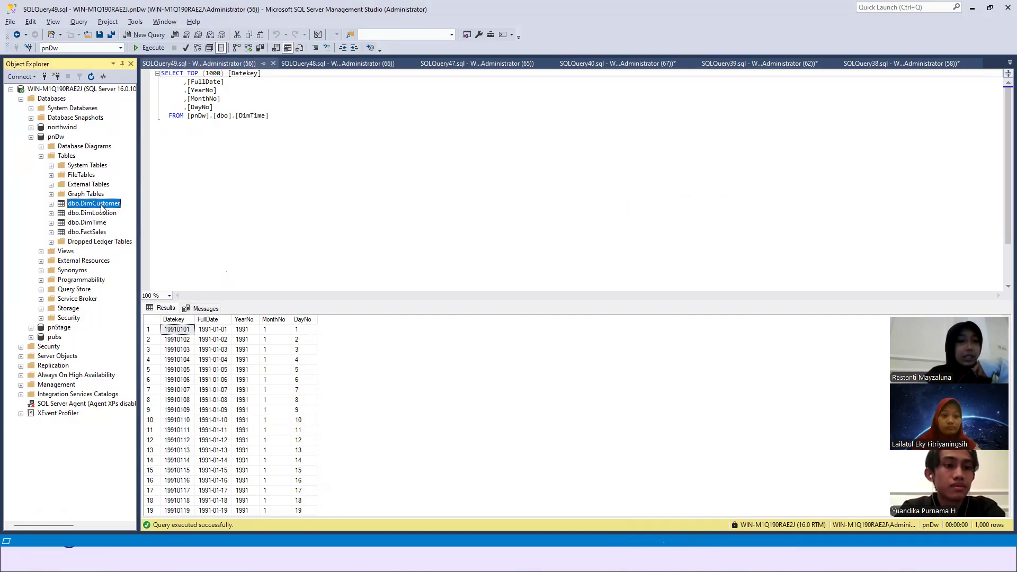
{"action": "right_click", "coordinate": [102, 207]}
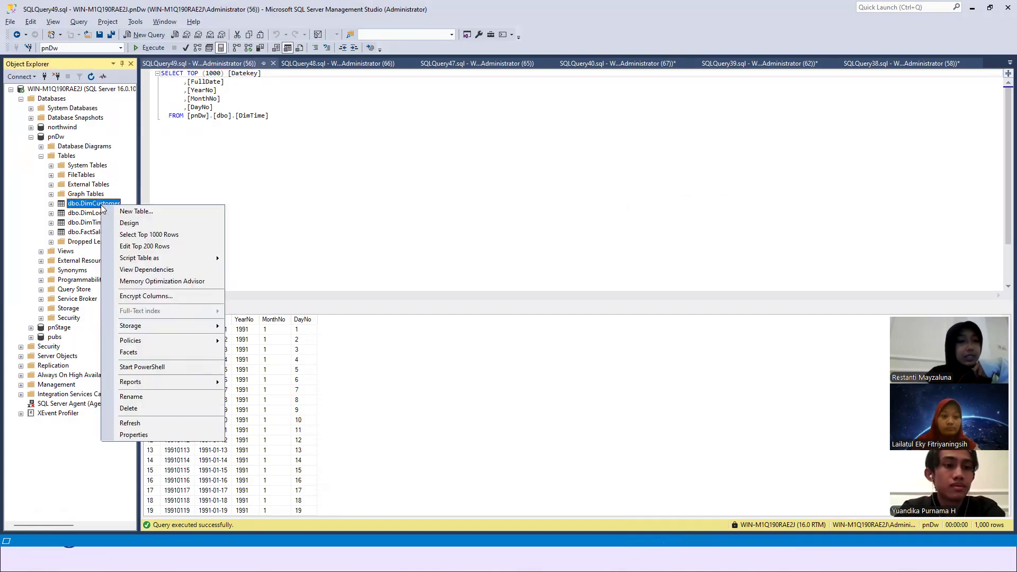
{"action": "left_click", "coordinate": [125, 235]}
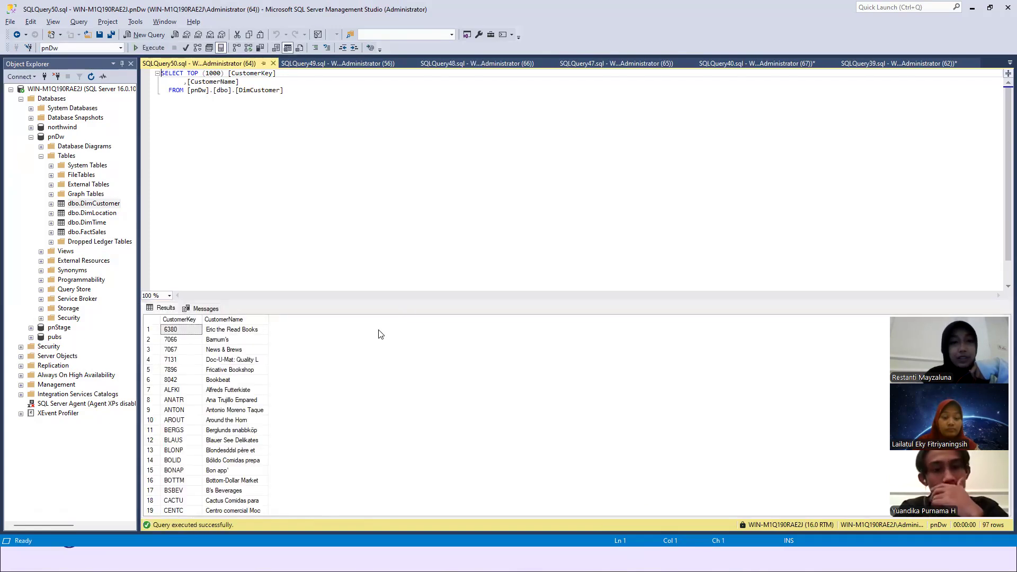
{"action": "scroll", "coordinate": [229, 402], "scroll_direction": "down", "scroll_amount": 1}
{"action": "scroll", "coordinate": [229, 403], "scroll_direction": "down", "scroll_amount": 20}
{"action": "scroll", "coordinate": [229, 402], "scroll_direction": "up", "scroll_amount": 20}
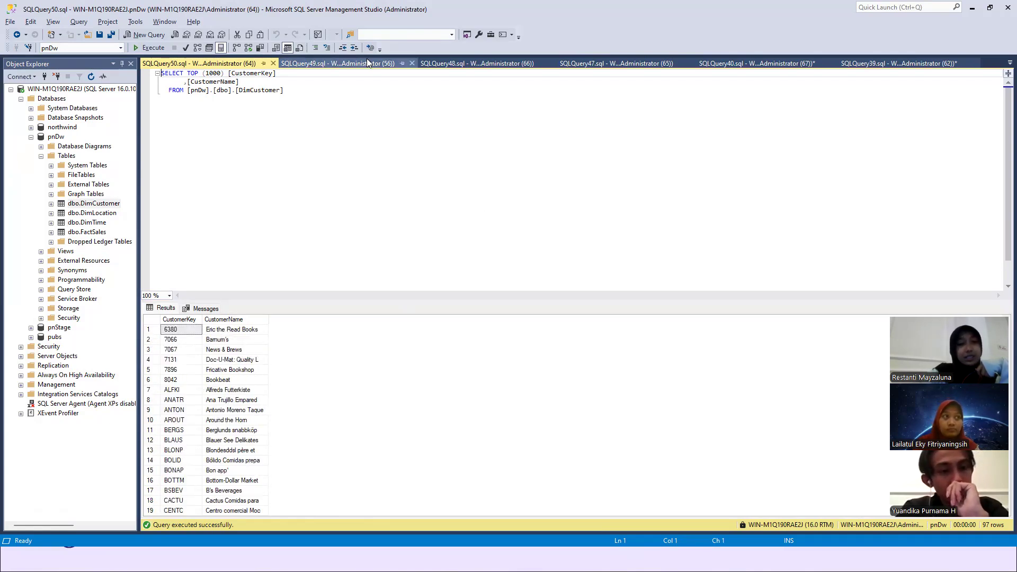
- Switch back to Visual Studio, stop debugging the customer package and open the loadToDimLocation package
{"action": "key", "text": "alt+Tab"}
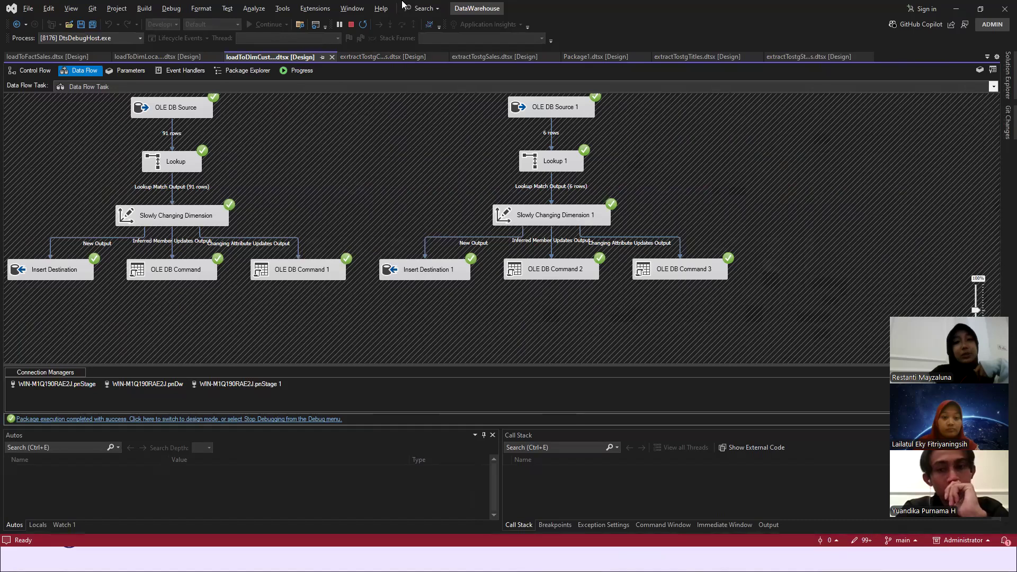
{"action": "left_click", "coordinate": [351, 24]}
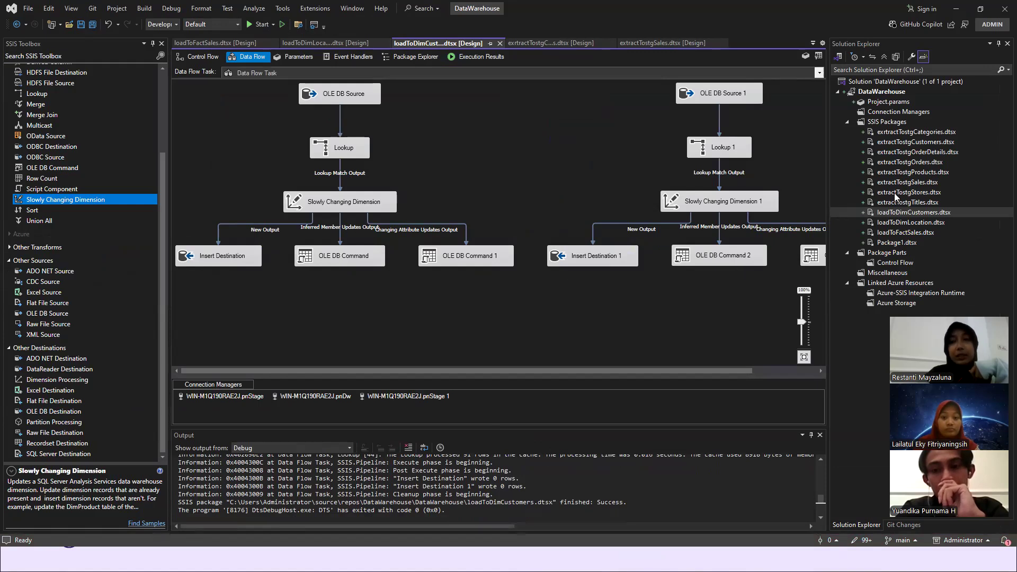
{"action": "left_click", "coordinate": [912, 225]}
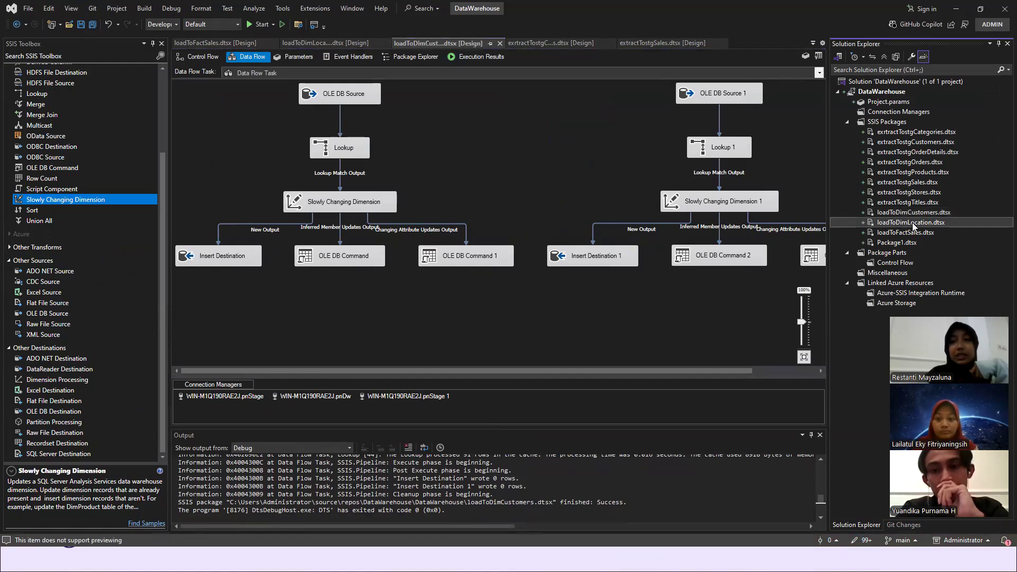
{"action": "right_click", "coordinate": [913, 225]}
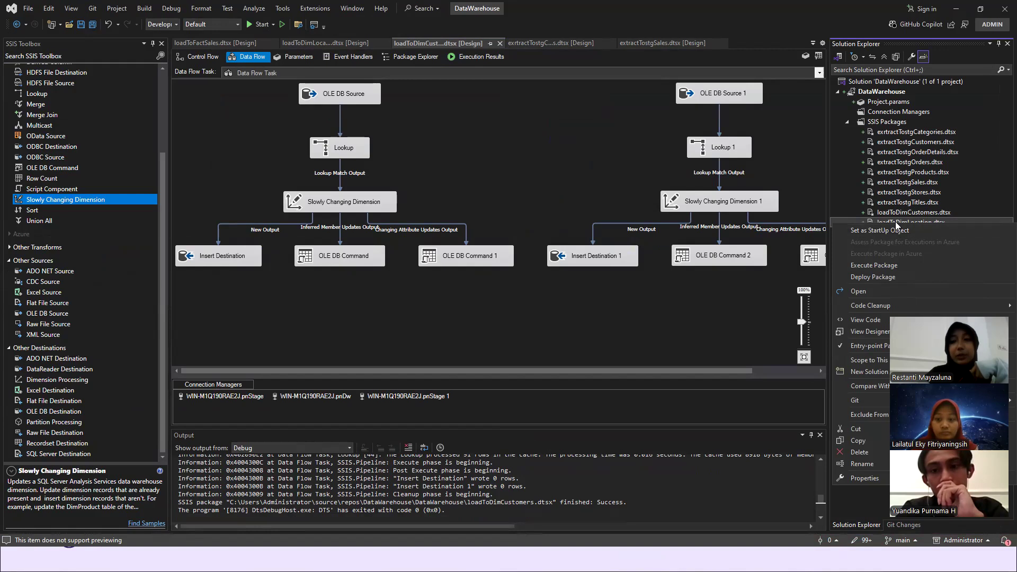
{"action": "left_click", "coordinate": [895, 223]}
{"action": "double_click", "coordinate": [896, 223]}
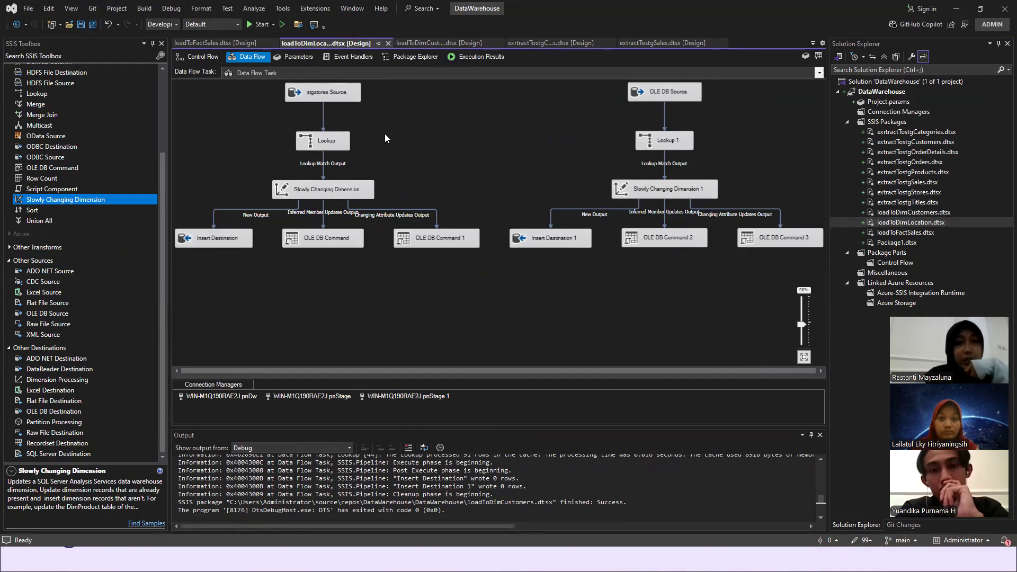
- Check the connection, table and columns of the stgstores Source in the location data flow, and accept the editor
{"action": "double_click", "coordinate": [322, 95]}
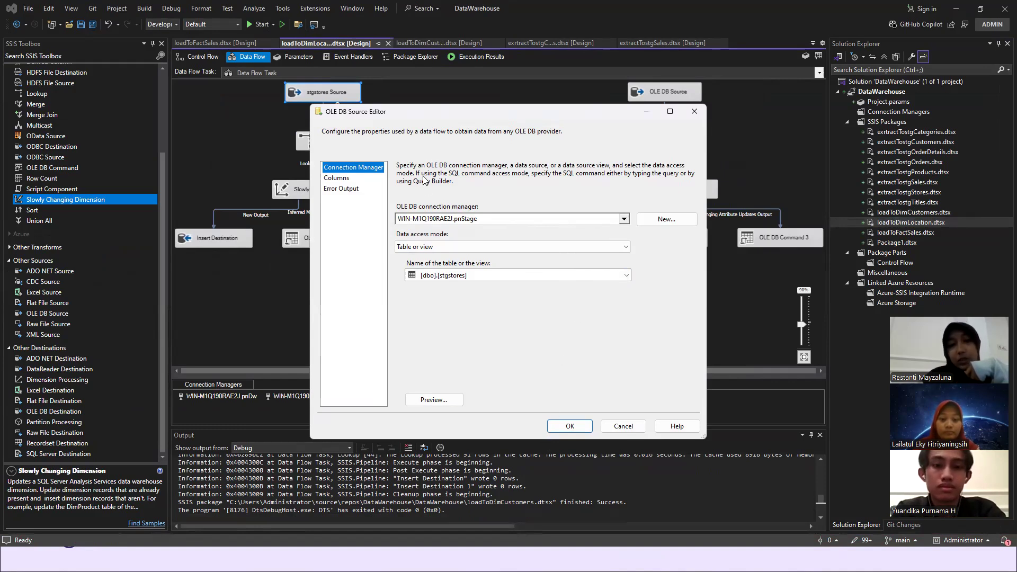
{"action": "left_click", "coordinate": [340, 181]}
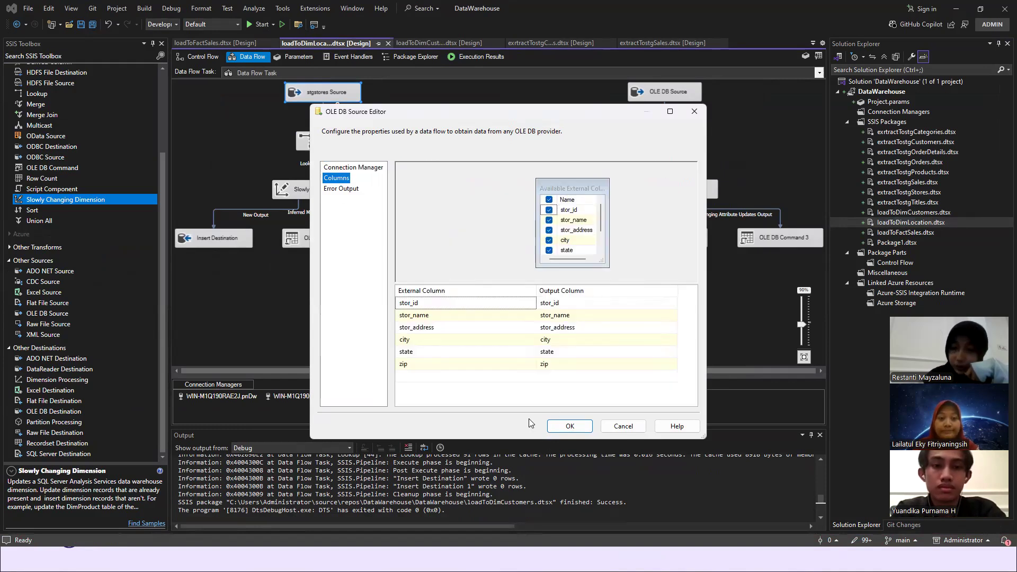
{"action": "left_click", "coordinate": [567, 430]}
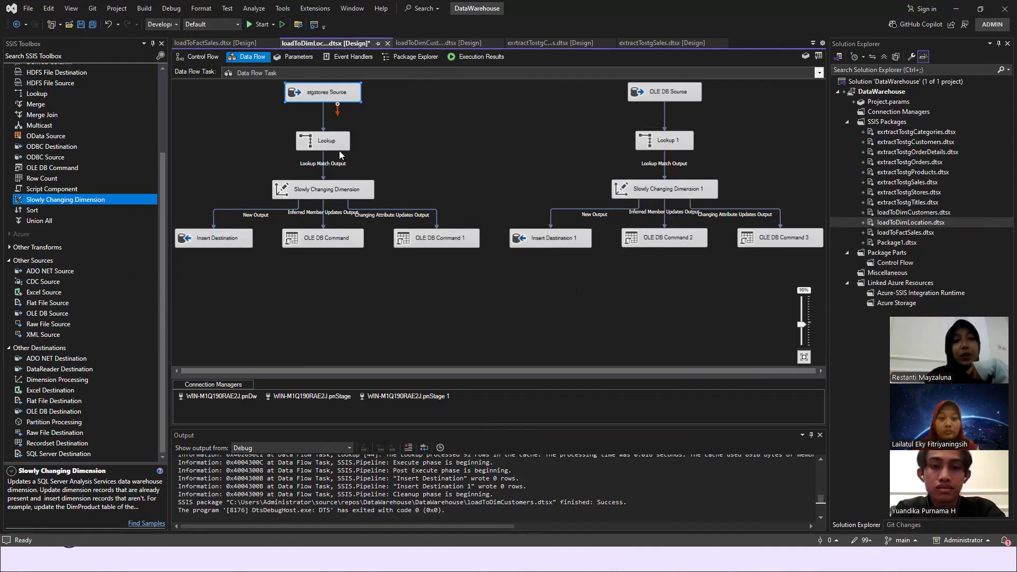
- Check the connection, available views, key relationship and output columns of the Lookup fed by stgstores Source, and accept the editor
{"action": "double_click", "coordinate": [327, 139]}
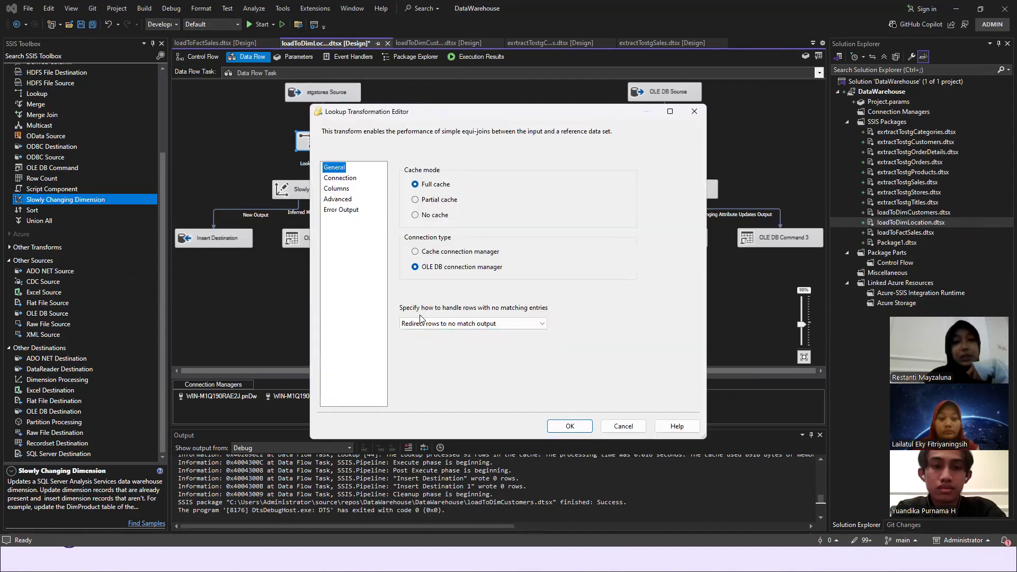
{"action": "left_click", "coordinate": [329, 179]}
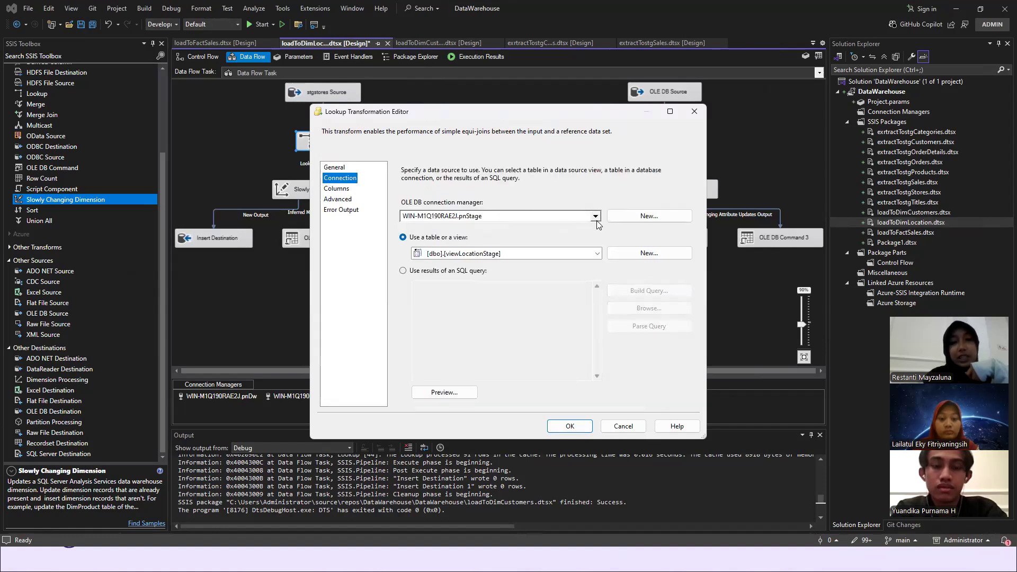
{"action": "left_click", "coordinate": [597, 253]}
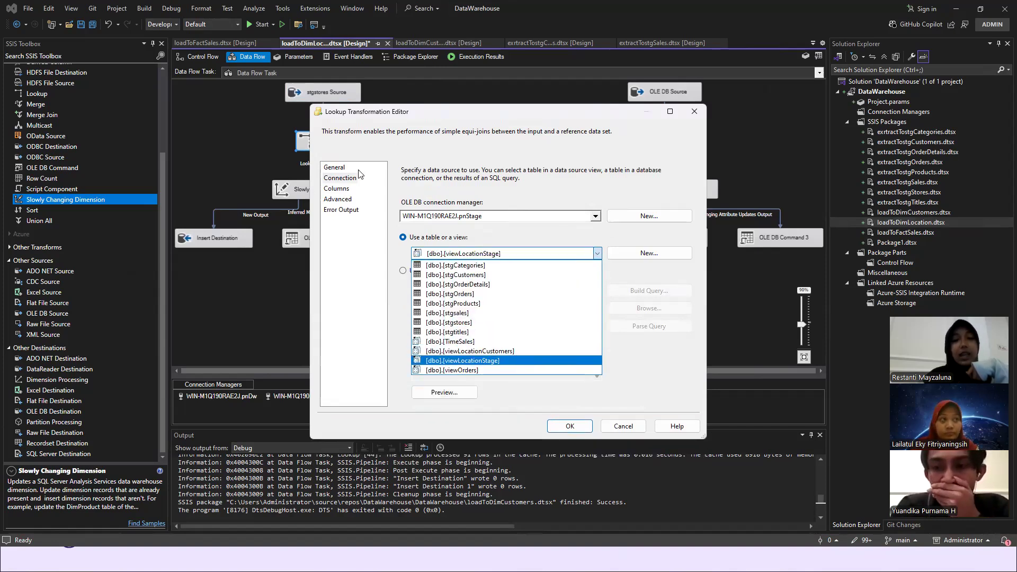
{"action": "left_click", "coordinate": [334, 194]}
{"action": "left_click", "coordinate": [334, 193]}
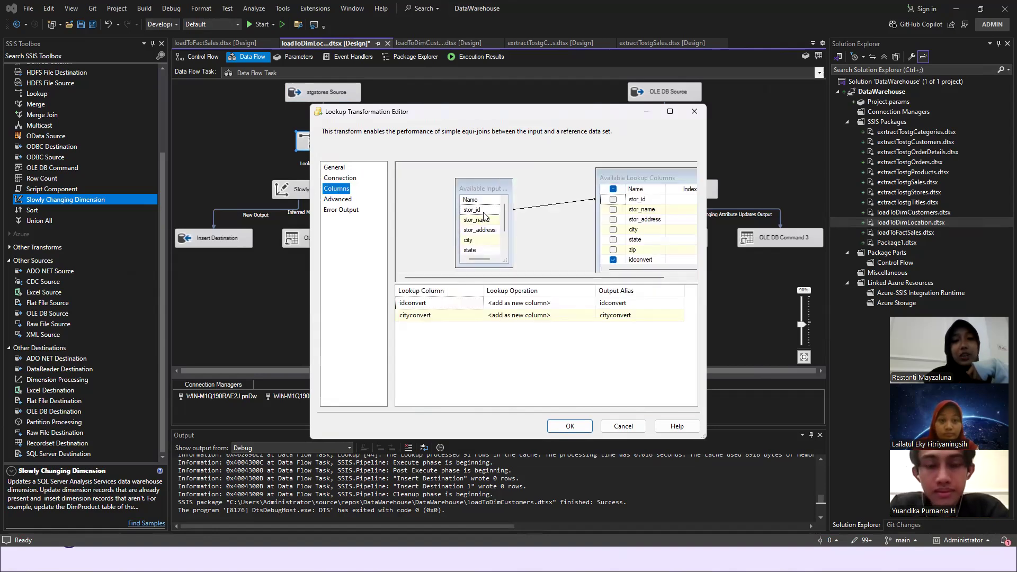
{"action": "right_click", "coordinate": [500, 214]}
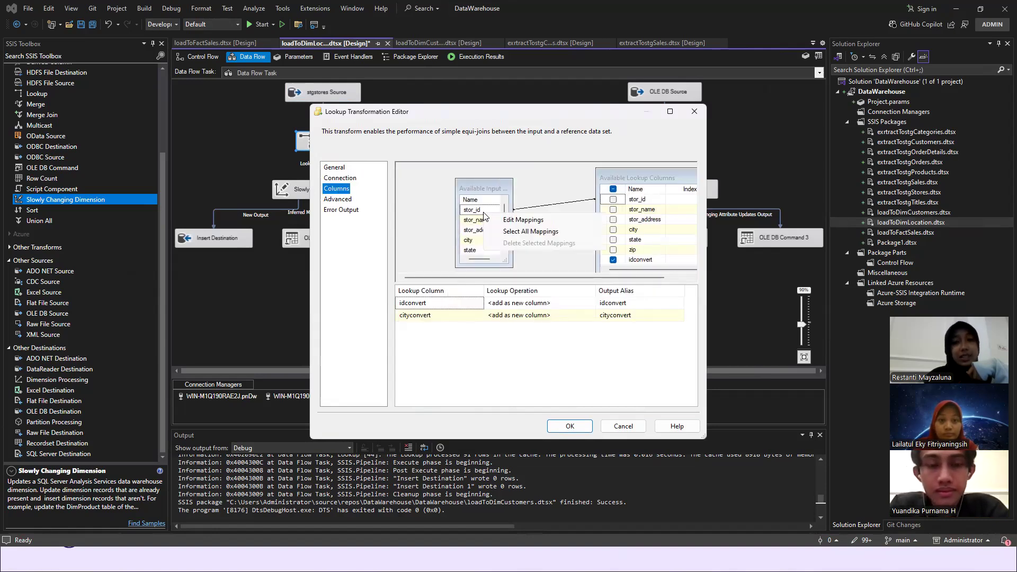
{"action": "left_click", "coordinate": [507, 224]}
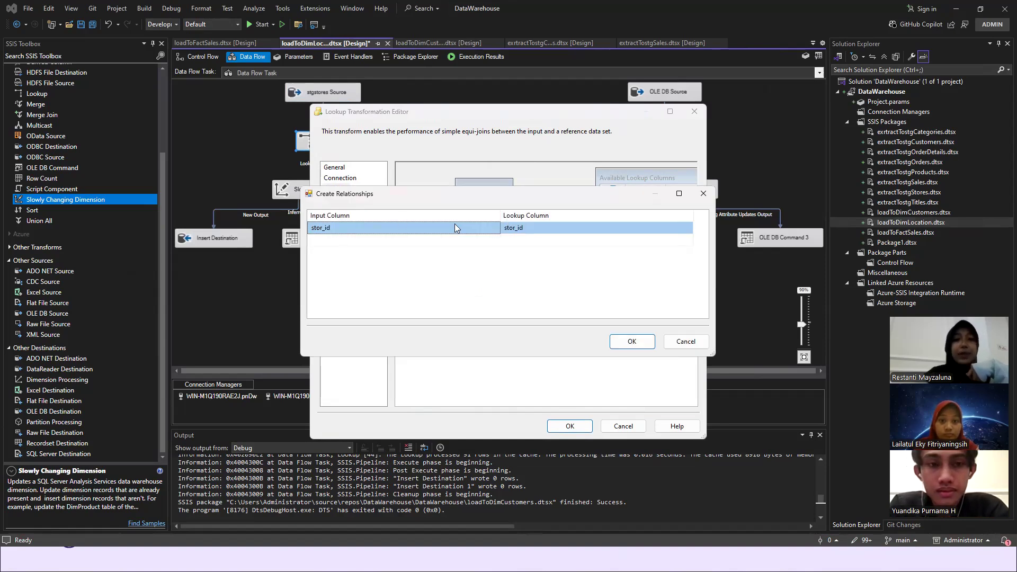
{"action": "left_click", "coordinate": [632, 341]}
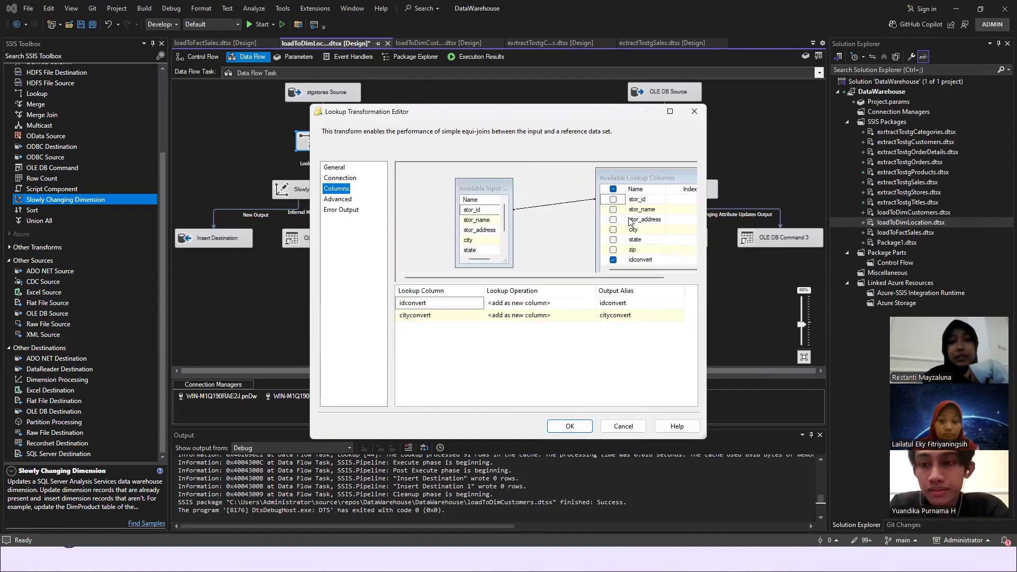
{"action": "scroll", "coordinate": [641, 232], "scroll_direction": "down", "scroll_amount": 1}
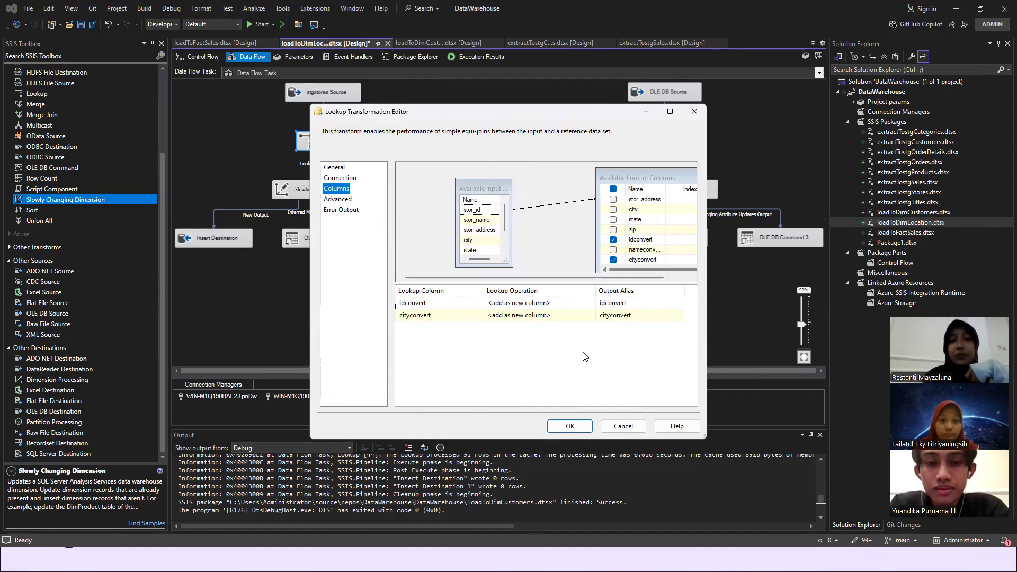
{"action": "left_click", "coordinate": [562, 425]}
- Review the stores branch's Slowly Changing Dimension wizard from the DimLocation key mapping through the CityName change type to the output summary, and close it without finishing
{"action": "left_click", "coordinate": [337, 184]}
{"action": "double_click", "coordinate": [337, 186]}
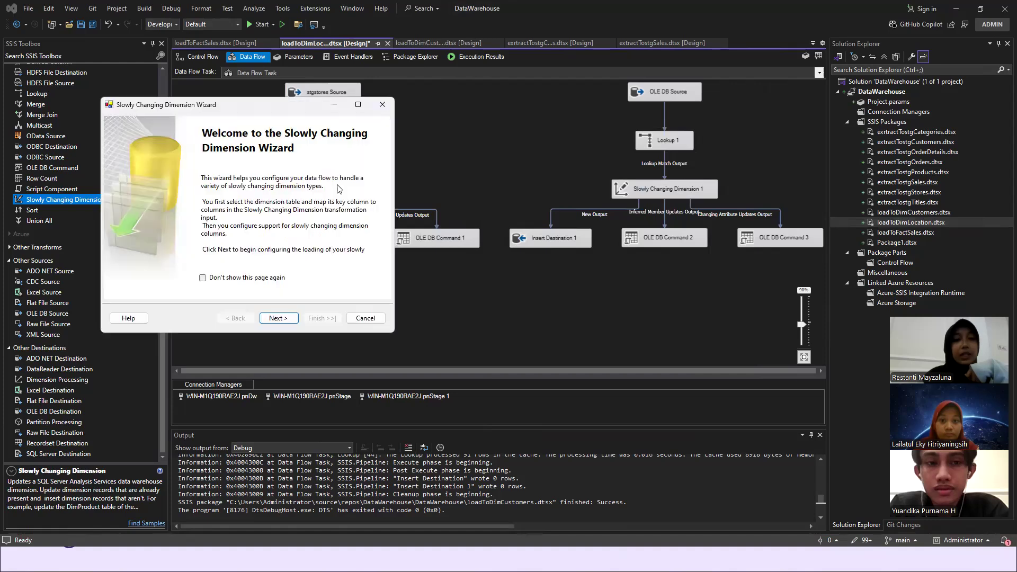
{"action": "left_click", "coordinate": [285, 324]}
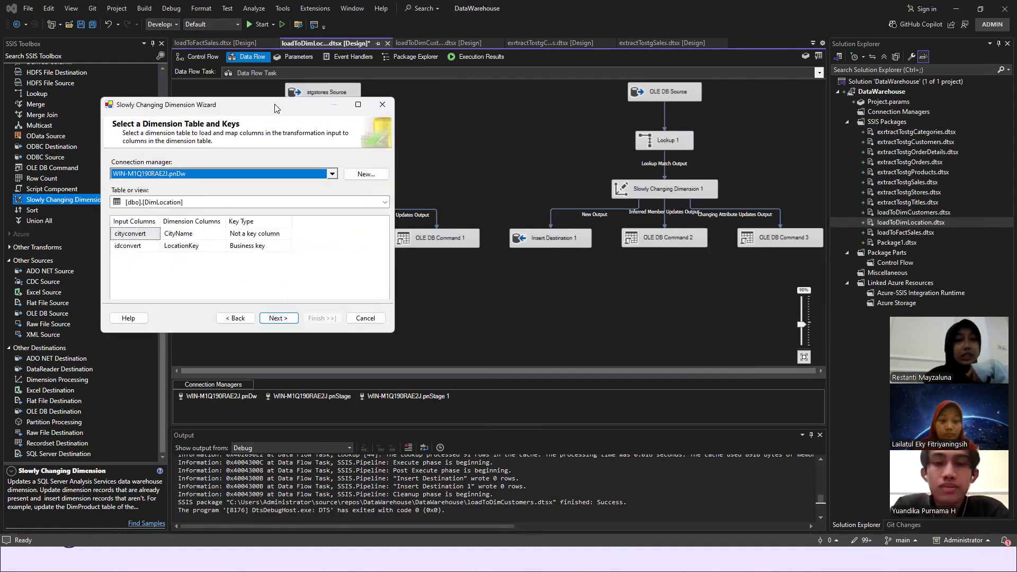
{"action": "left_click_drag", "start_coordinate": [274, 103], "coordinate": [208, 84]}
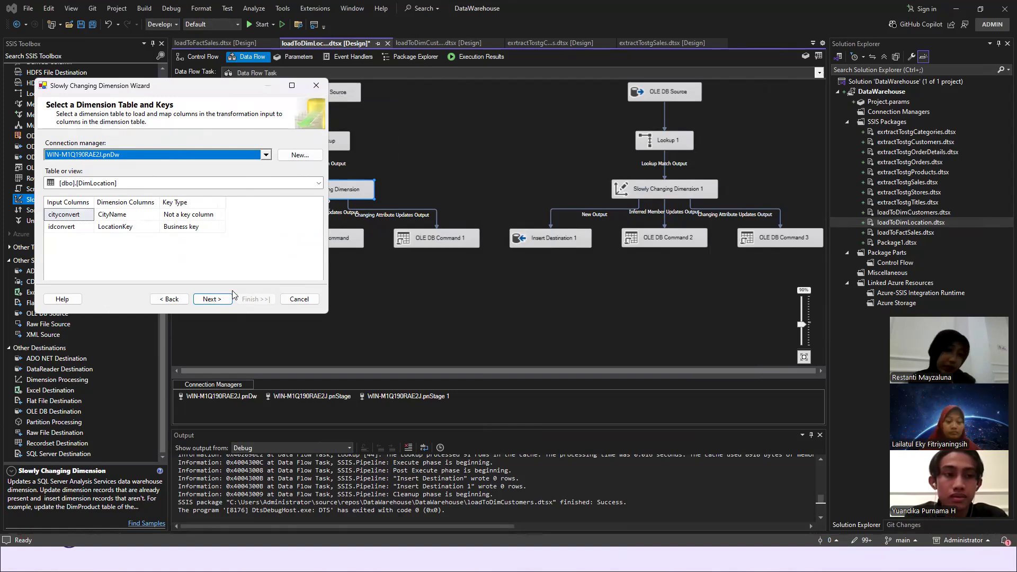
{"action": "left_click", "coordinate": [211, 298]}
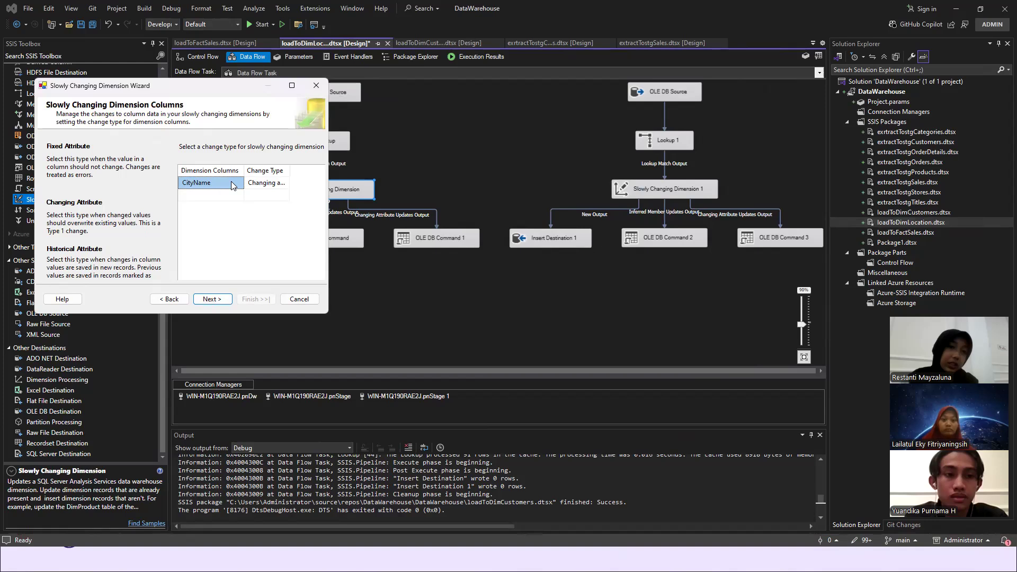
{"action": "left_click", "coordinate": [278, 184]}
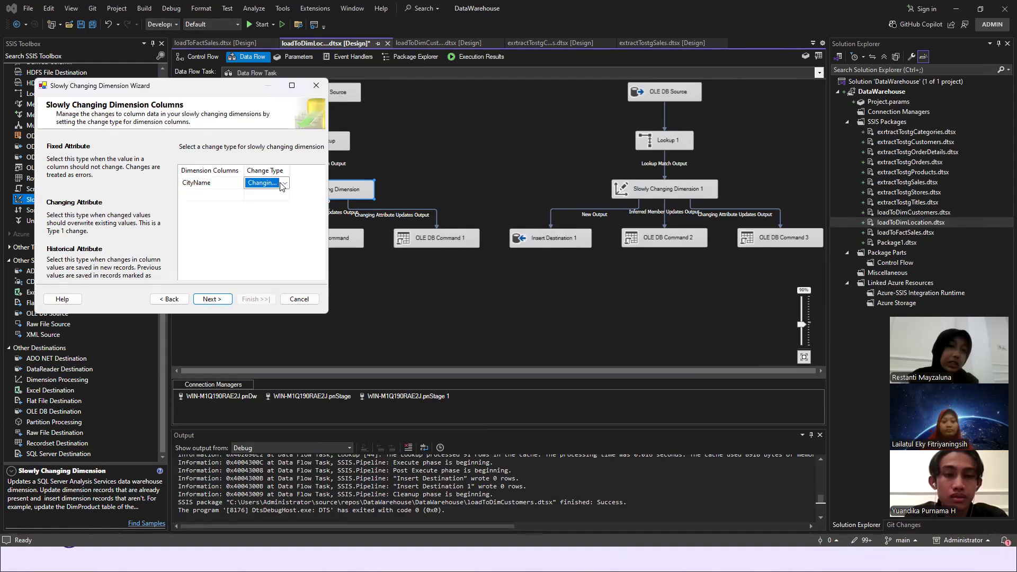
{"action": "left_click", "coordinate": [283, 183]}
{"action": "left_click", "coordinate": [223, 301]}
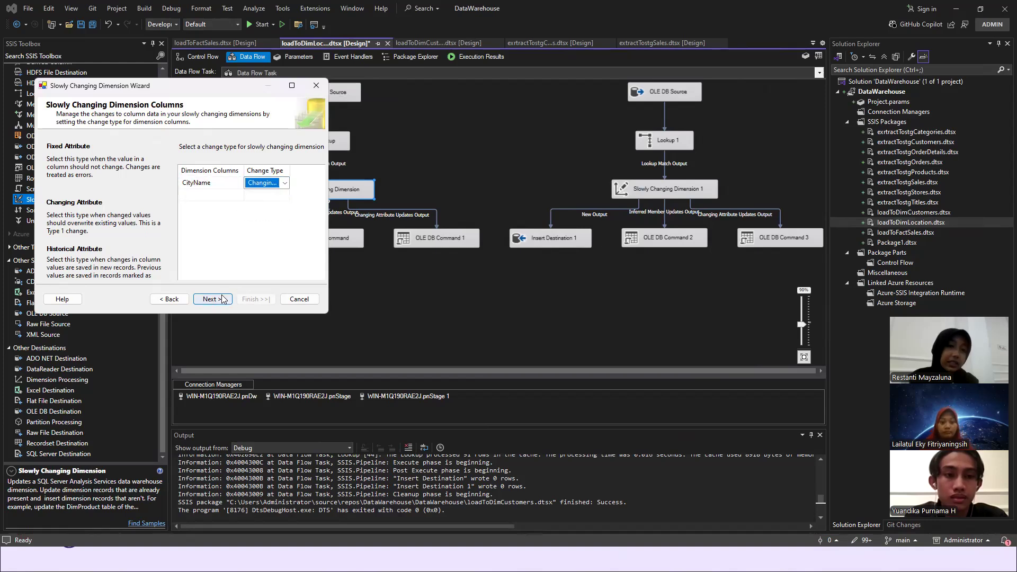
{"action": "left_click", "coordinate": [223, 300]}
{"action": "left_click", "coordinate": [223, 300]}
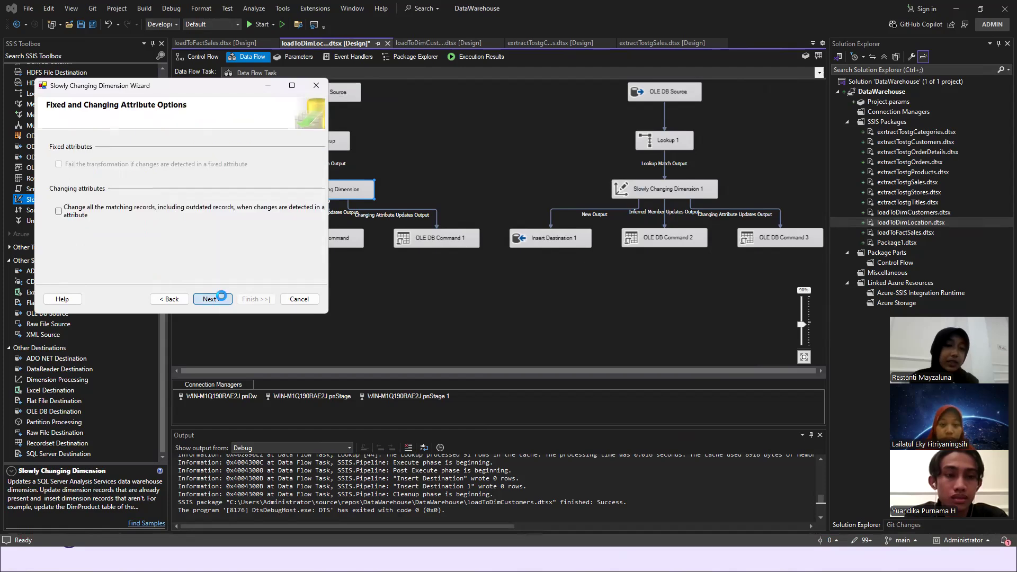
{"action": "left_click", "coordinate": [316, 86]}
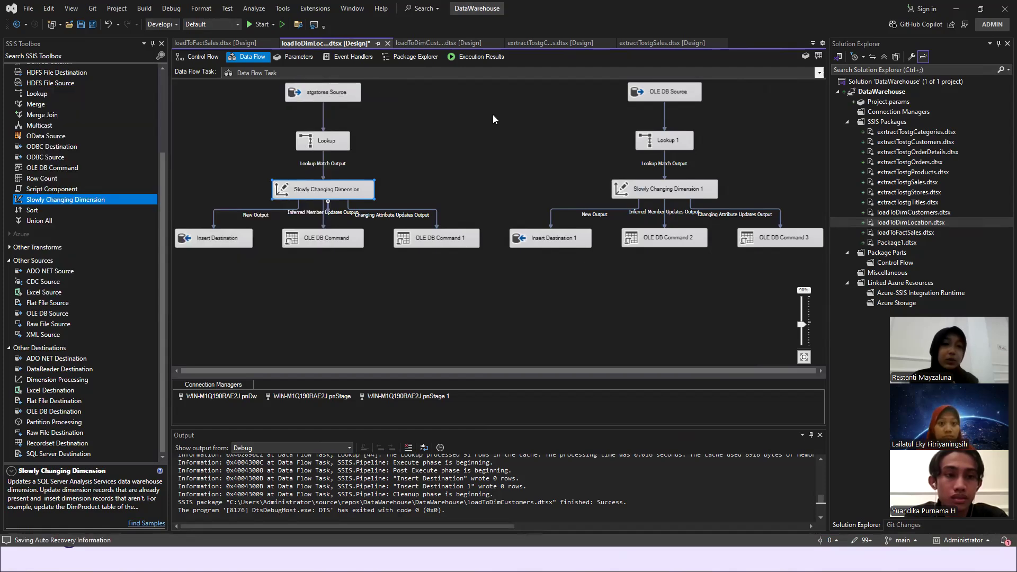
- Check the connection, table and columns of the OLE DB Source in the customers branch, and accept the editor
{"action": "double_click", "coordinate": [660, 94]}
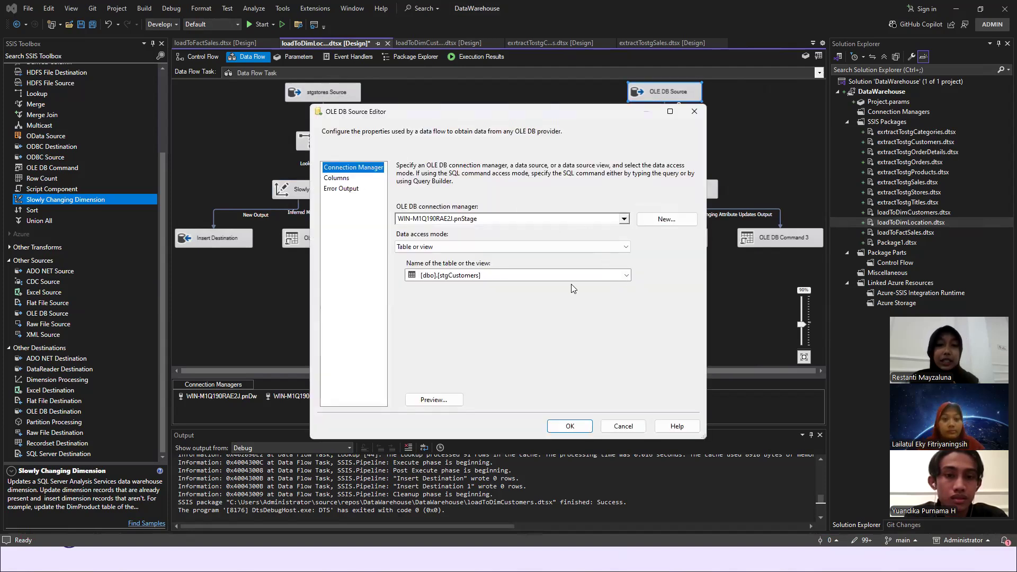
{"action": "left_click", "coordinate": [338, 178]}
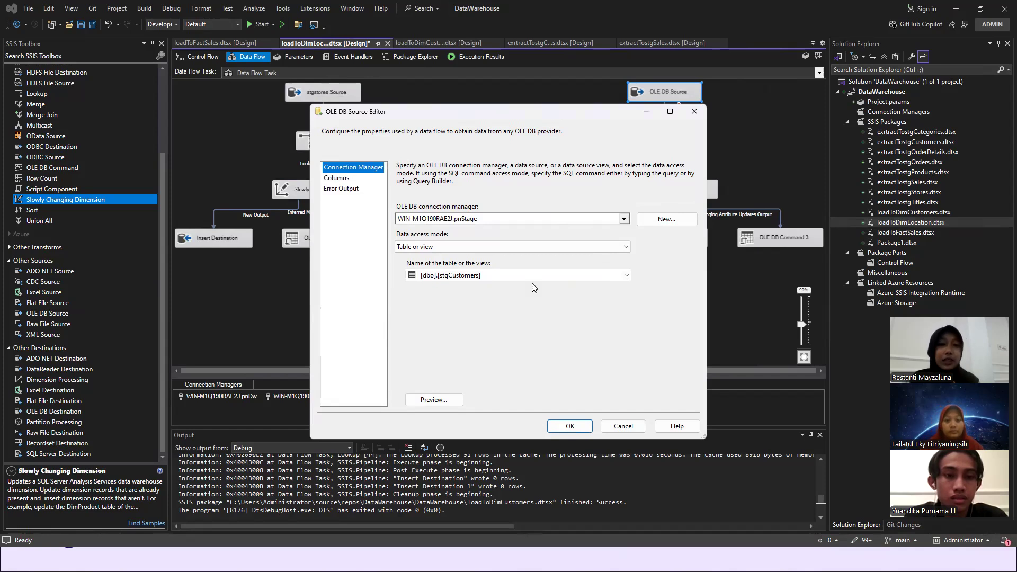
{"action": "left_click", "coordinate": [569, 426]}
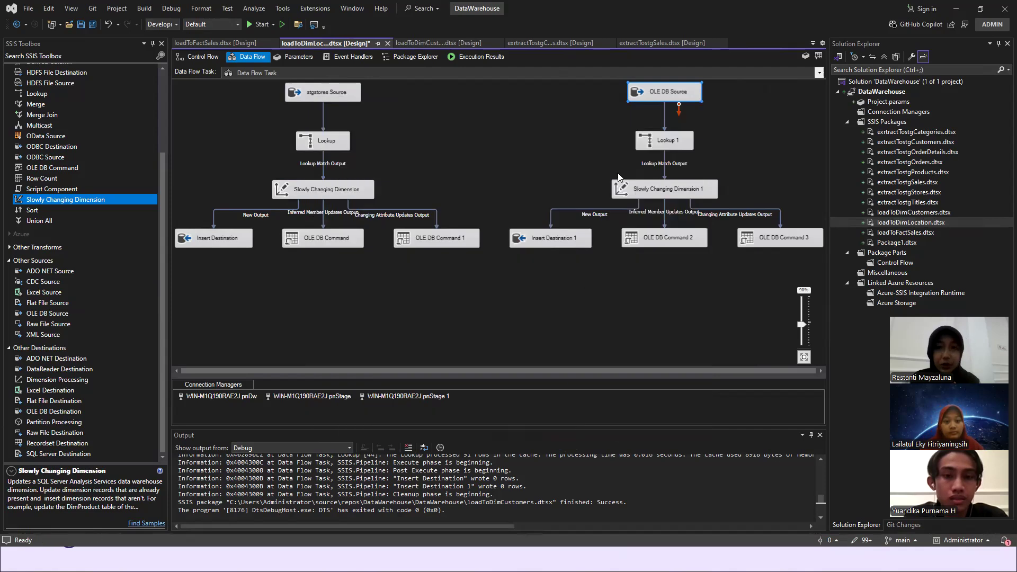
- Check Lookup 1's connection, view, CustomerID relationship and output columns, and accept the editor
{"action": "left_click", "coordinate": [661, 146]}
{"action": "double_click", "coordinate": [661, 146]}
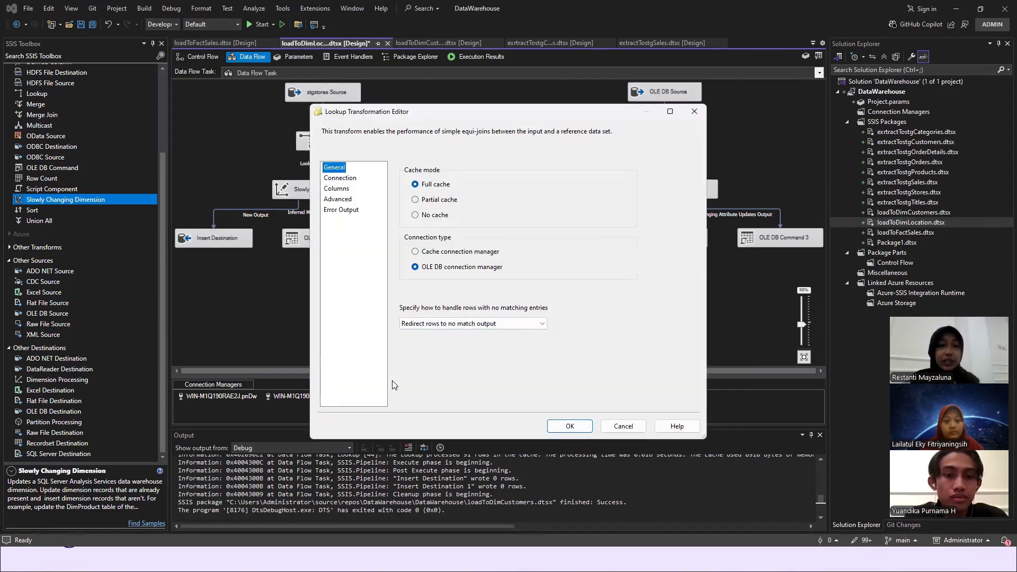
{"action": "left_click", "coordinate": [337, 180]}
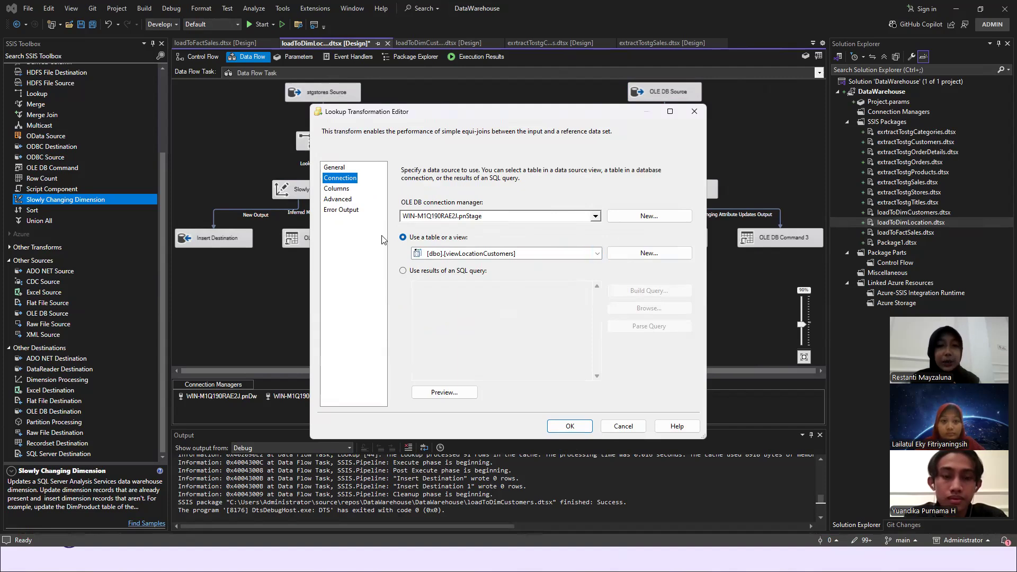
{"action": "left_click", "coordinate": [338, 189]}
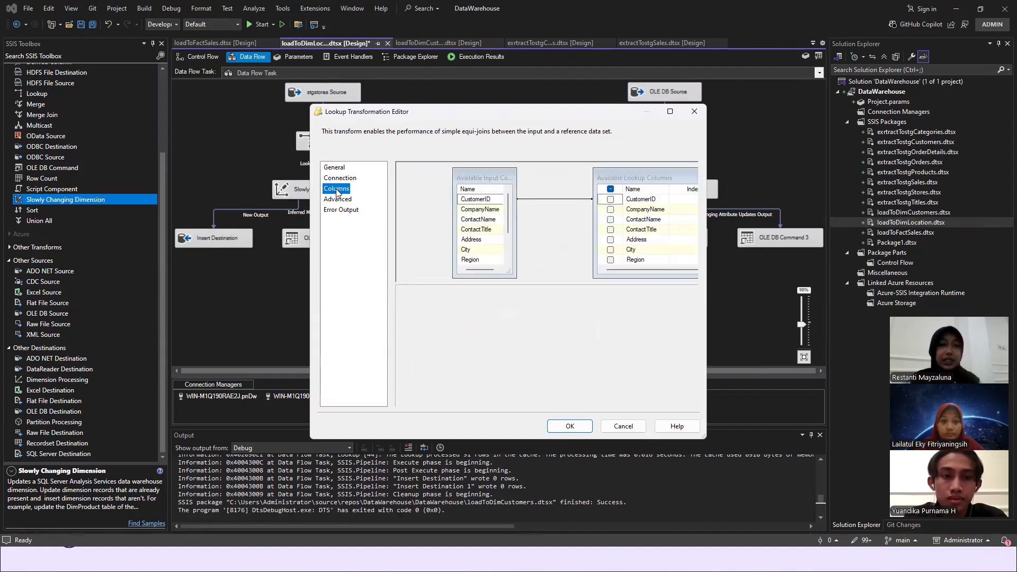
{"action": "right_click", "coordinate": [499, 198]}
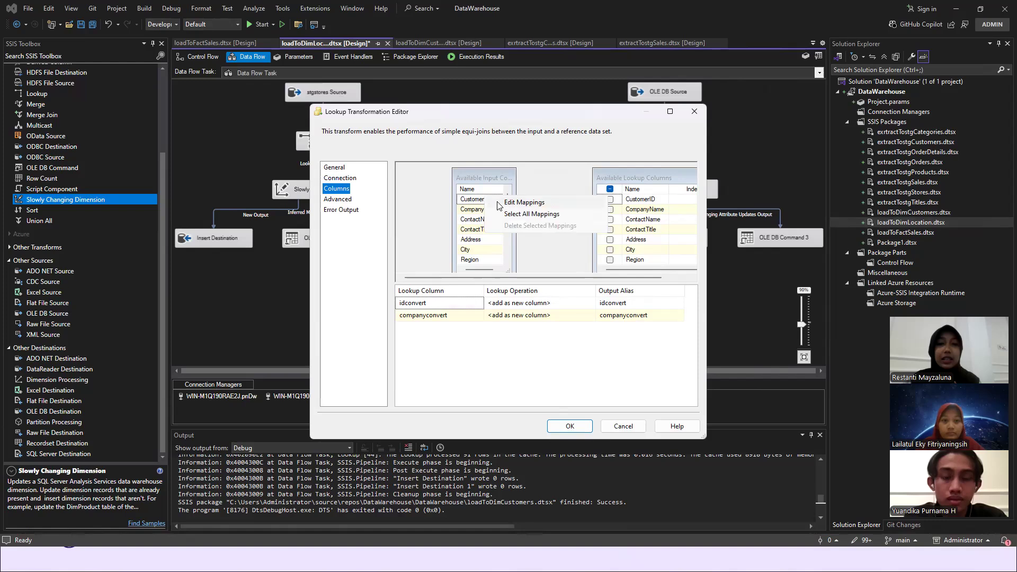
{"action": "left_click", "coordinate": [502, 203]}
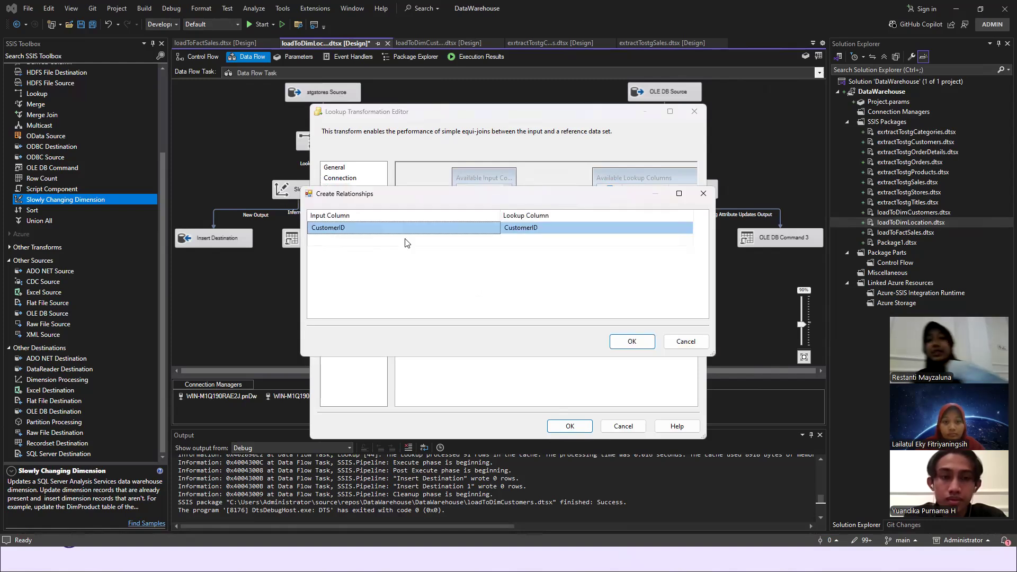
{"action": "left_click", "coordinate": [637, 345]}
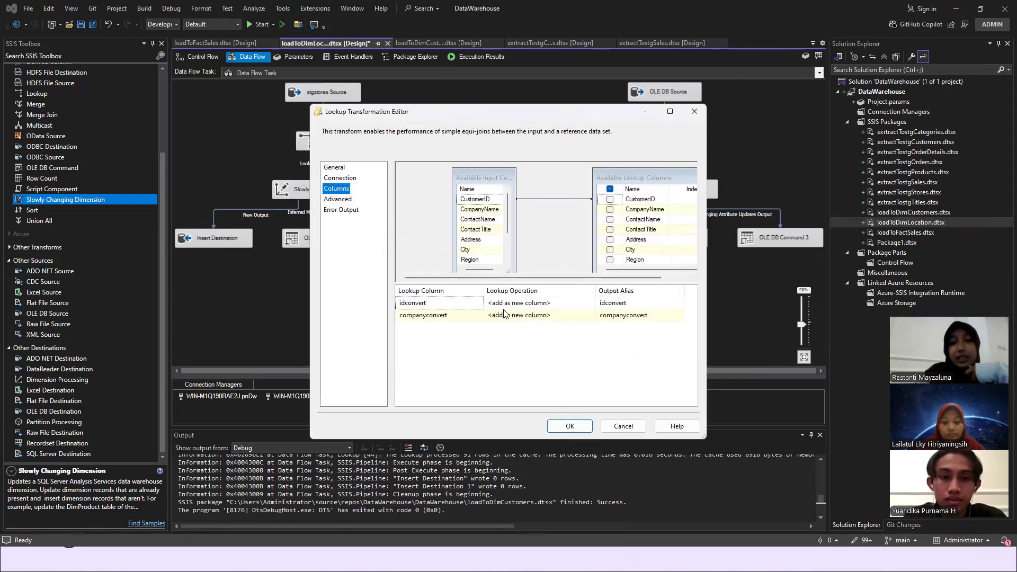
{"action": "scroll", "coordinate": [638, 249], "scroll_direction": "down", "scroll_amount": 2}
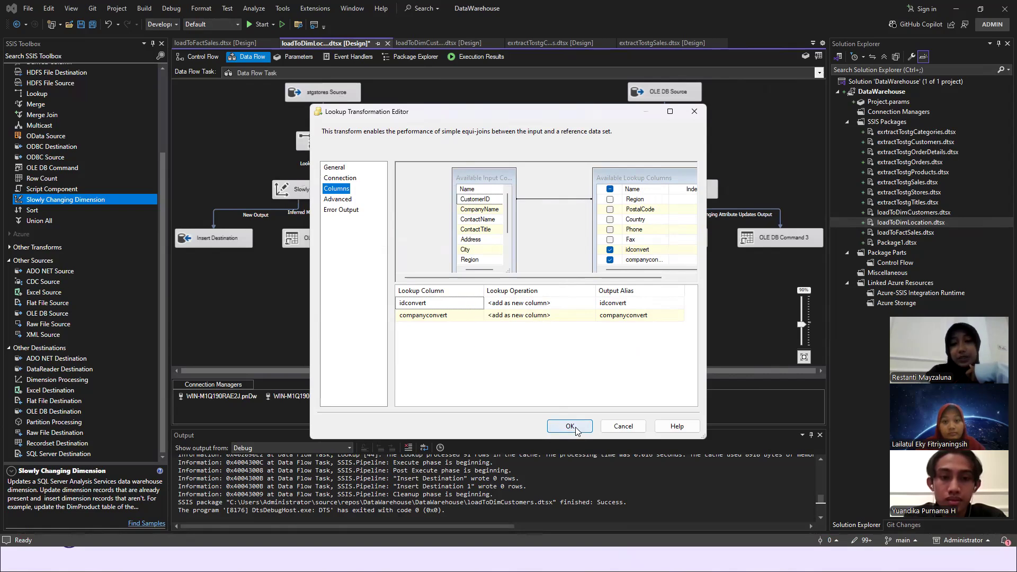
{"action": "left_click", "coordinate": [575, 429]}
- Review the Slowly Changing Dimension 1 wizard for DimLocation from the key mapping to the output summary, and close it without finishing
{"action": "left_click", "coordinate": [655, 189]}
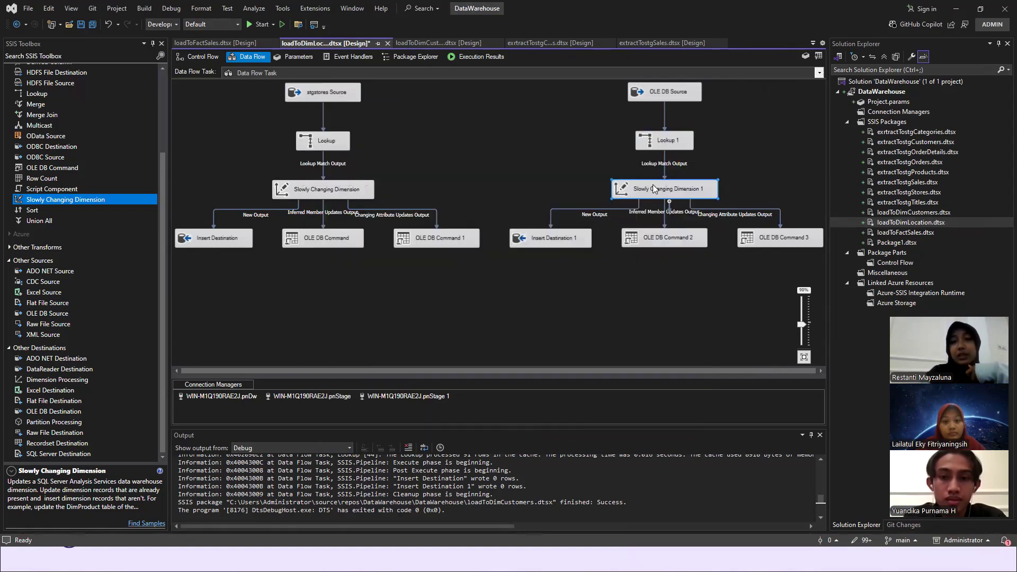
{"action": "double_click", "coordinate": [654, 189]}
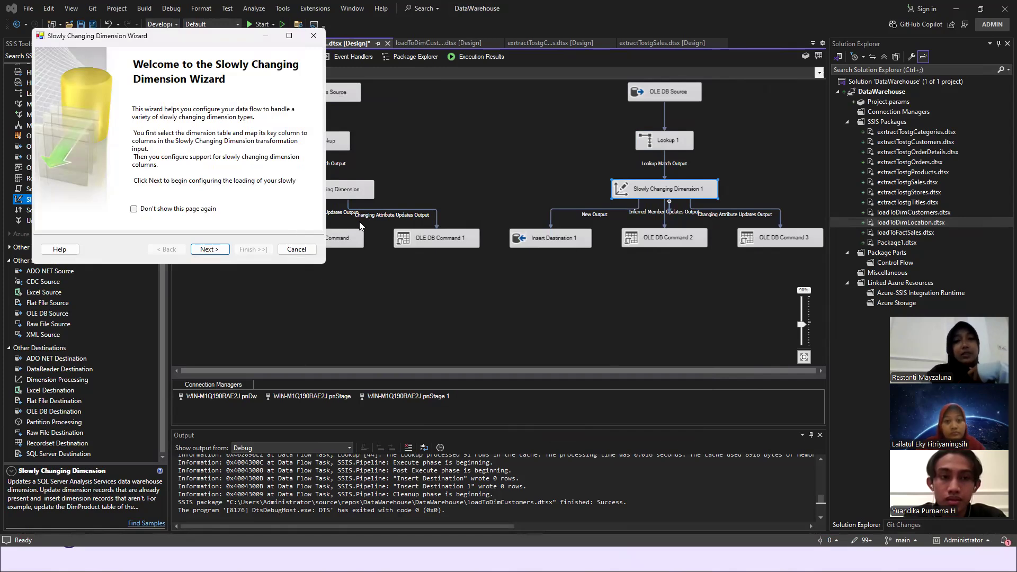
{"action": "left_click", "coordinate": [209, 249]}
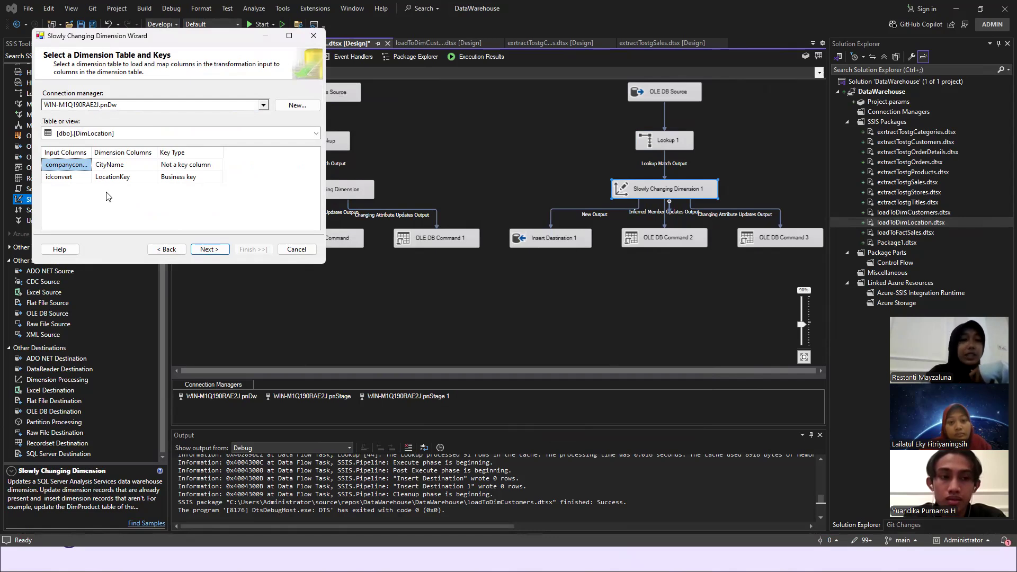
{"action": "left_click", "coordinate": [218, 249]}
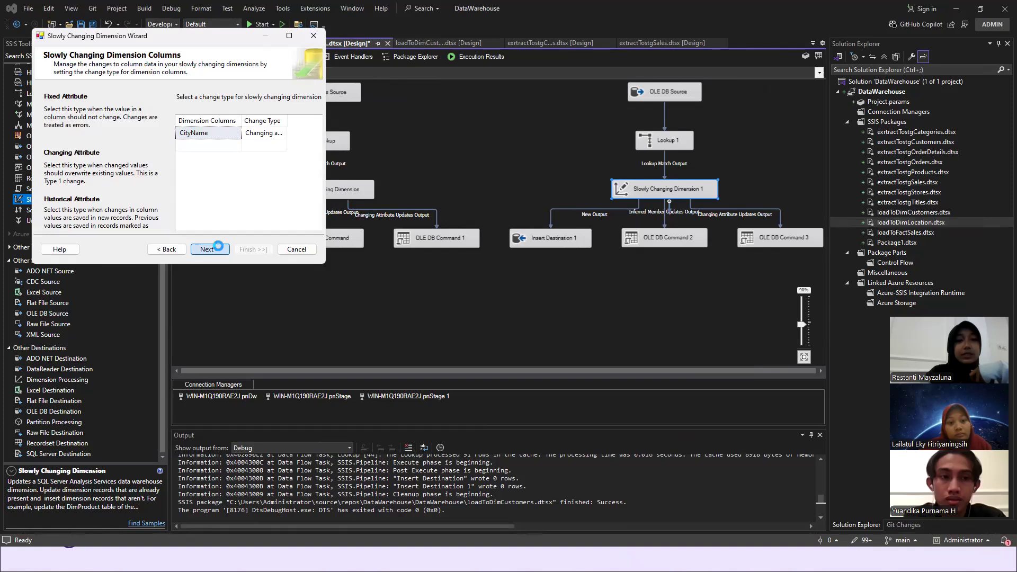
{"action": "left_click", "coordinate": [219, 250]}
{"action": "left_click", "coordinate": [219, 250]}
{"action": "left_click", "coordinate": [219, 250]}
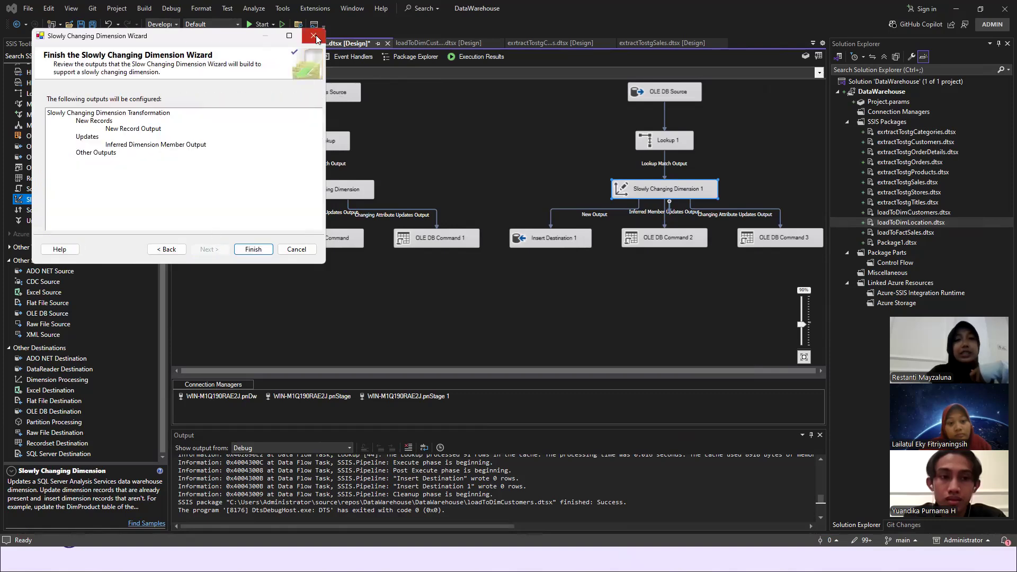
{"action": "key", "text": "Return"}
{"action": "left_click", "coordinate": [446, 252]}
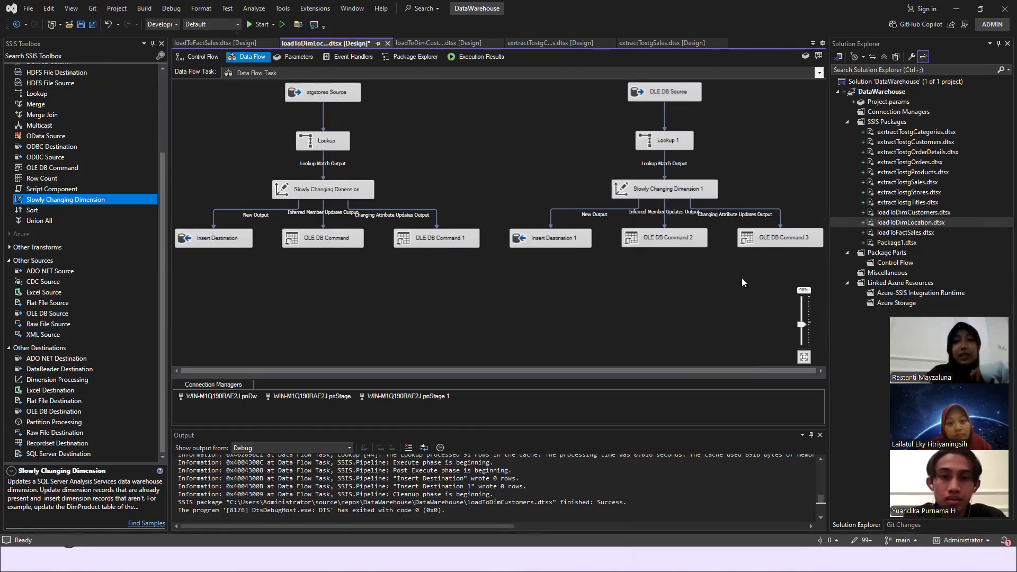
- Run the loadToDimLocation package, and query the top 1000 rows of pnDw's dbo.DimLocation in SQL Server Management Studio to check the loaded data
{"action": "left_click", "coordinate": [251, 25]}
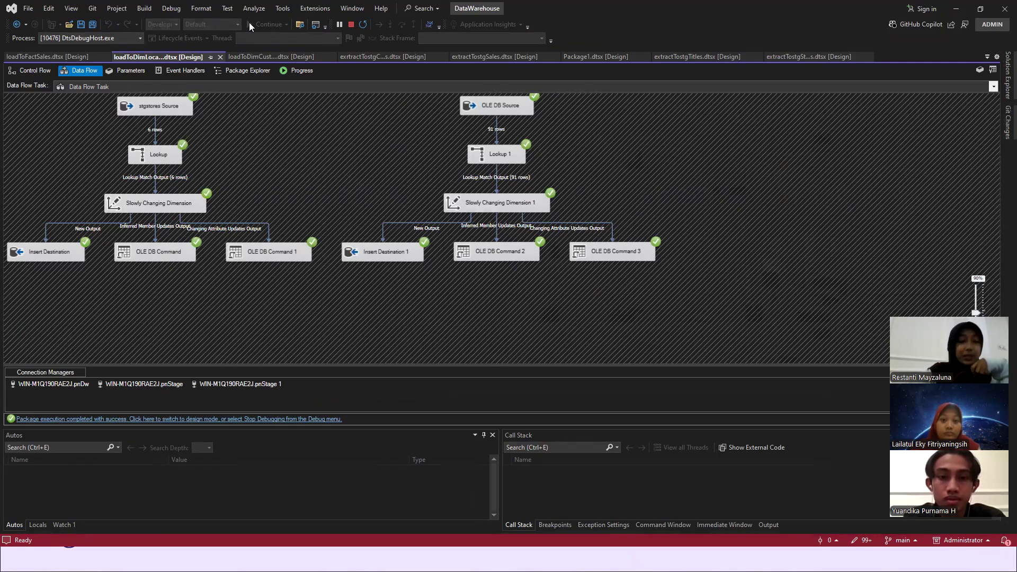
{"action": "key", "text": "alt+Tab"}
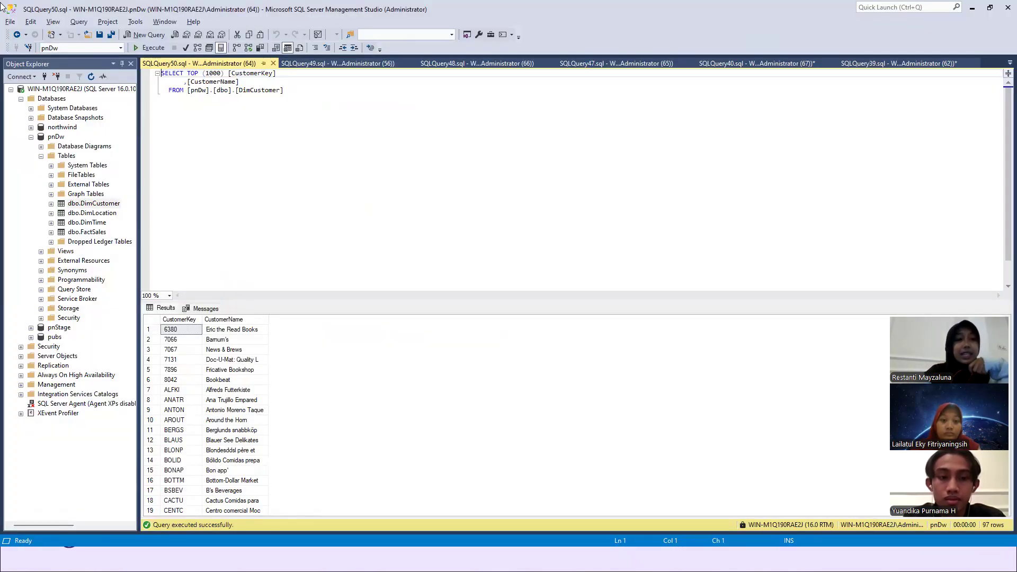
{"action": "right_click", "coordinate": [107, 212]}
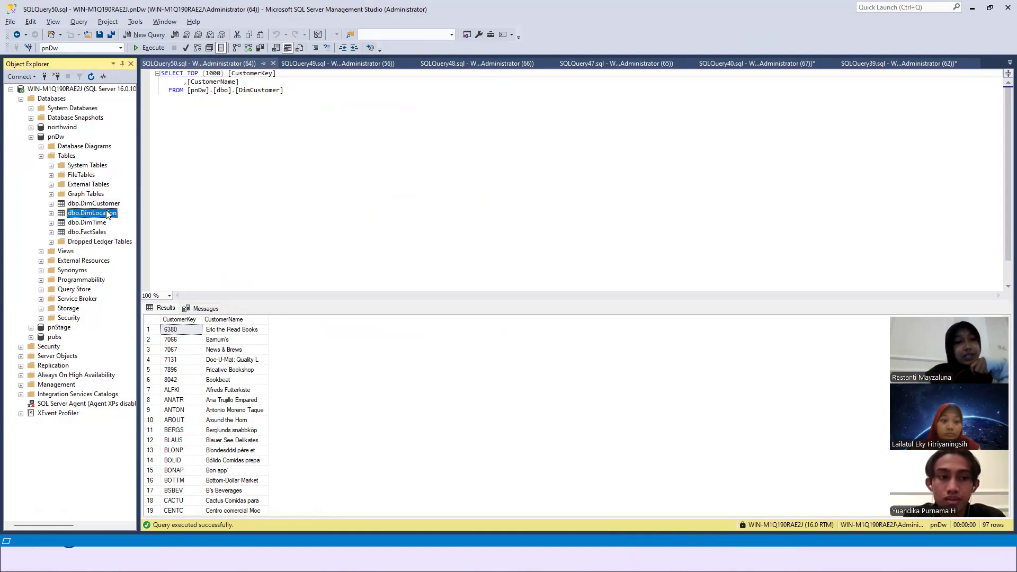
{"action": "left_click", "coordinate": [159, 240]}
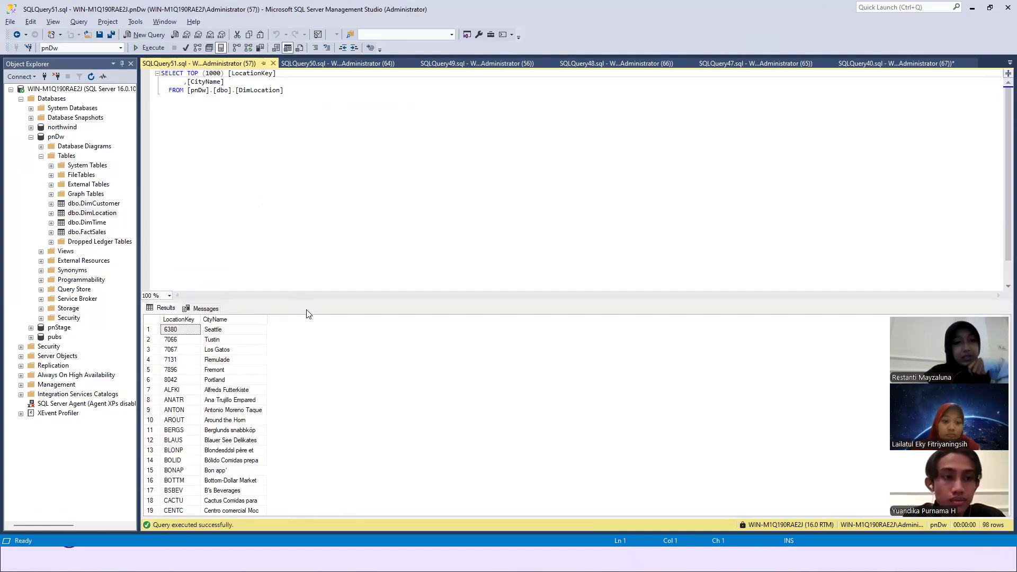
{"action": "scroll", "coordinate": [277, 366], "scroll_direction": "down", "scroll_amount": 2}
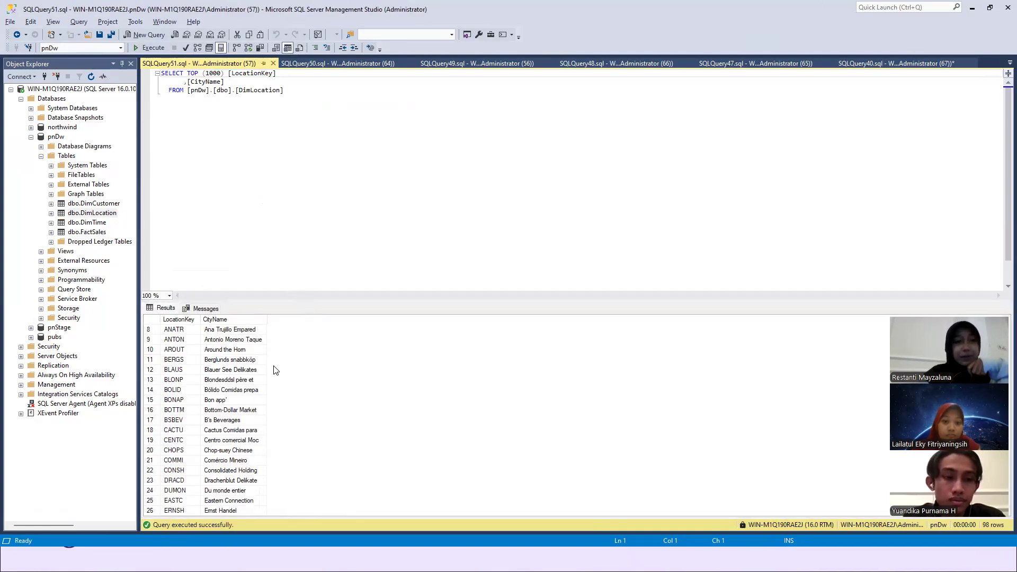
{"action": "scroll", "coordinate": [275, 369], "scroll_direction": "up", "scroll_amount": 1}
{"action": "scroll", "coordinate": [224, 385], "scroll_direction": "up", "scroll_amount": 2}
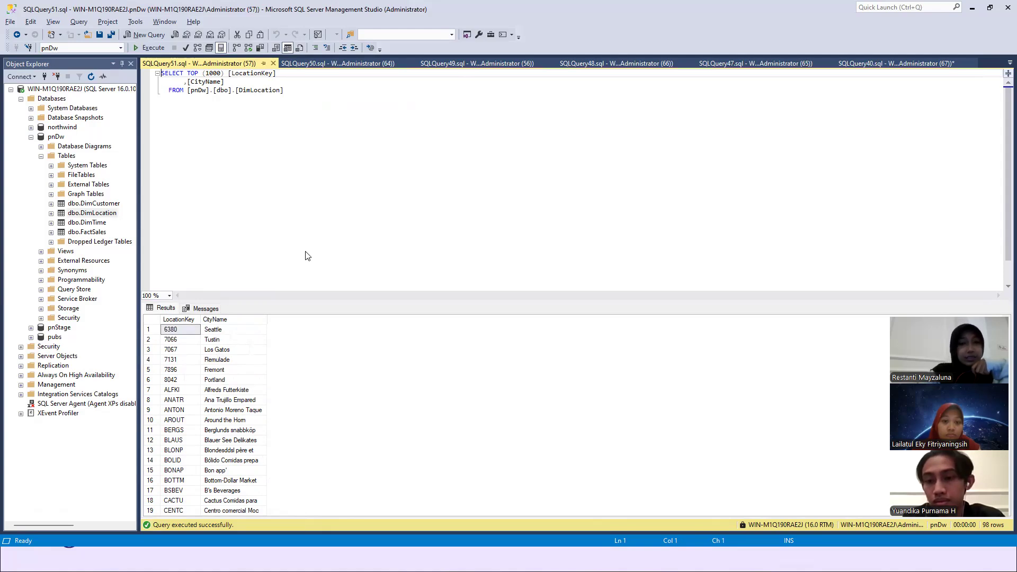
- Stop the package's debugging session in Visual Studio, and switch to the Canva presentation in Chrome to show the closing Thank You slide
{"action": "key", "text": "alt+Tab"}
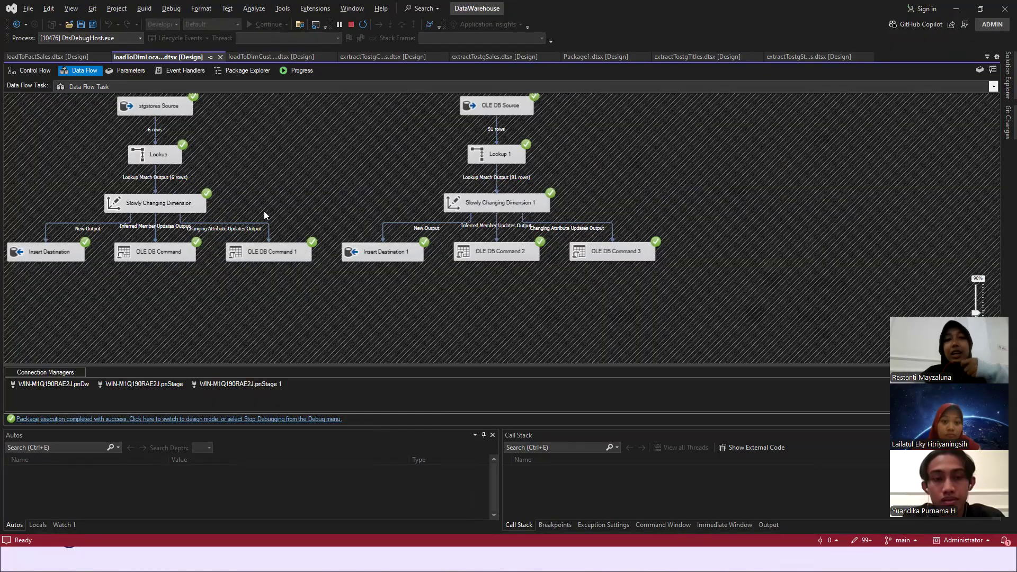
{"action": "left_click", "coordinate": [350, 25]}
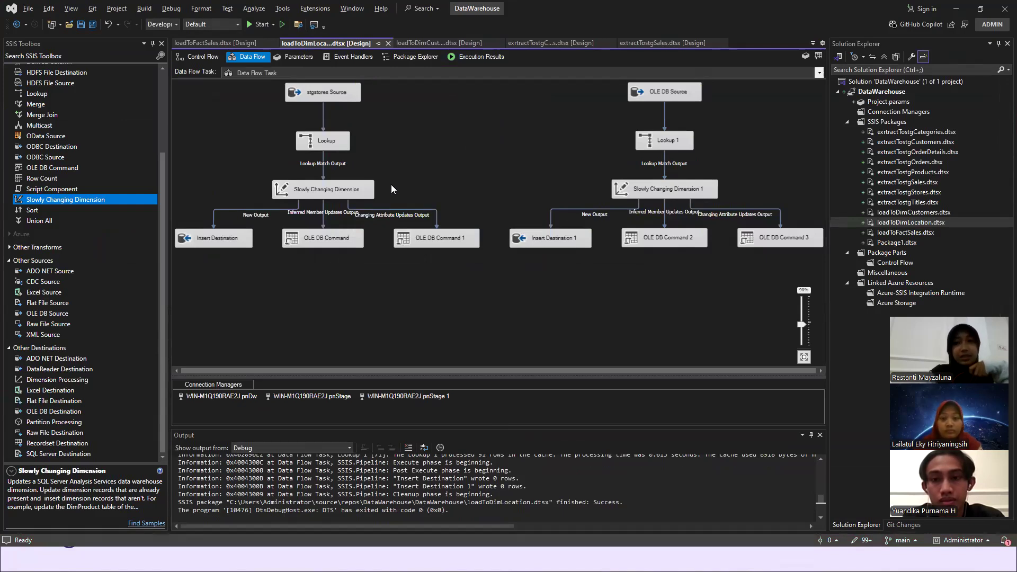
{"action": "key", "text": "alt+Tab"}
{"action": "key", "text": "Tab"}
{"action": "key", "text": "Tab"}
{"action": "key", "text": "Tab"}
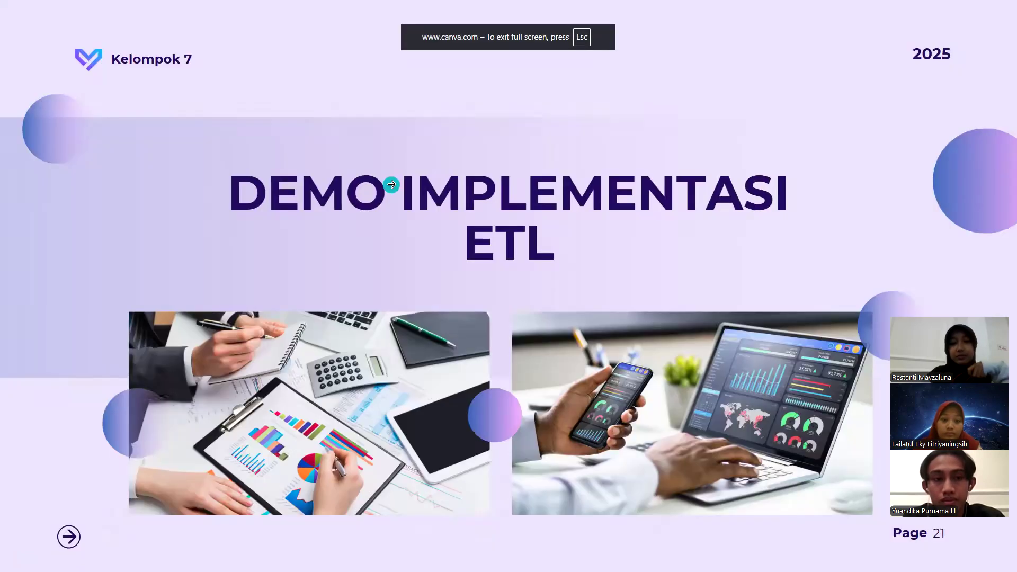
{"action": "left_click", "coordinate": [391, 185]}
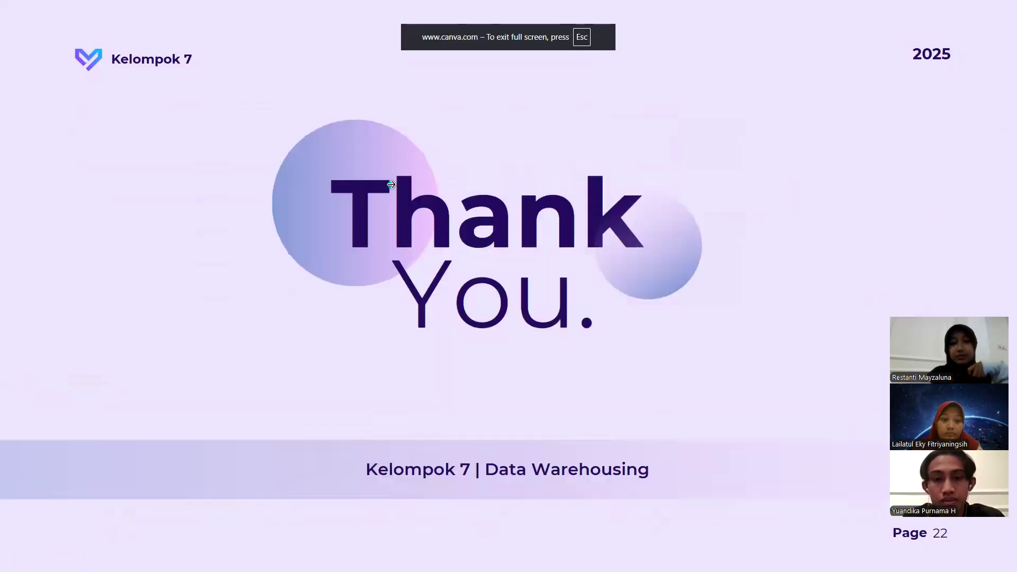